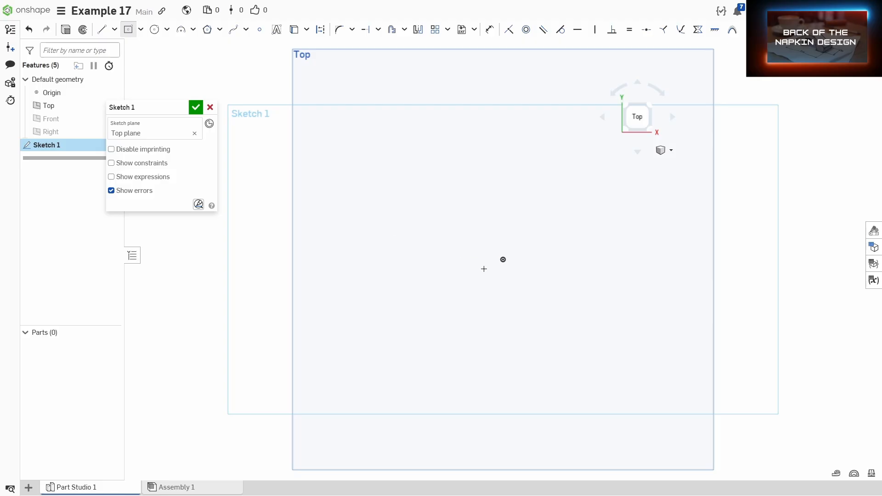
# Step: Sketch a rectangle centred on the origin and dimension its width to 50 mm
pyautogui.click(503, 260)
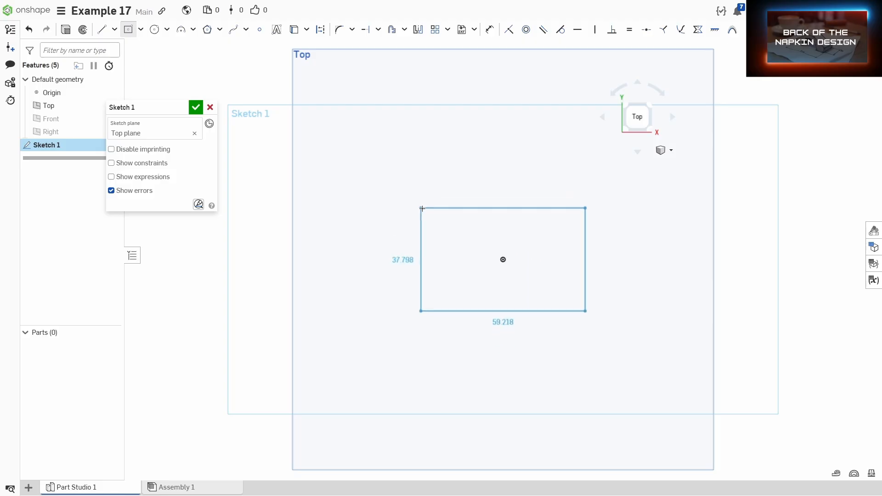
pyautogui.click(429, 196)
pyautogui.press('d')
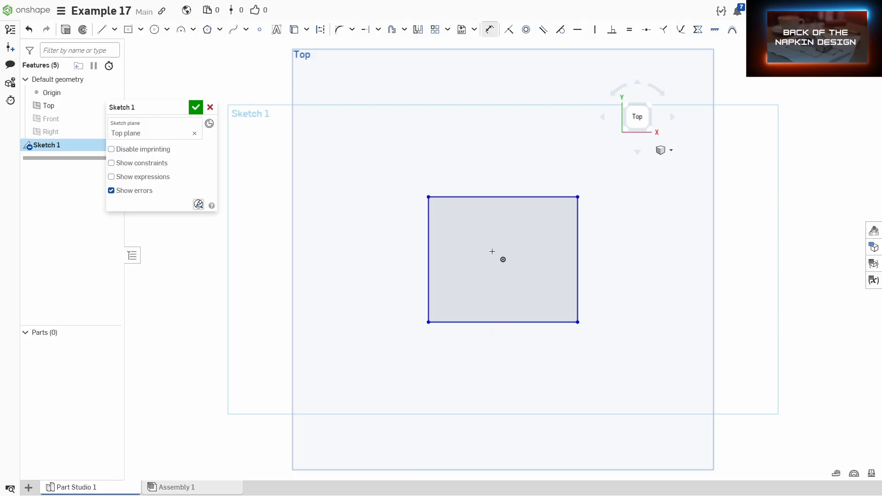
pyautogui.click(430, 260)
pyautogui.click(578, 258)
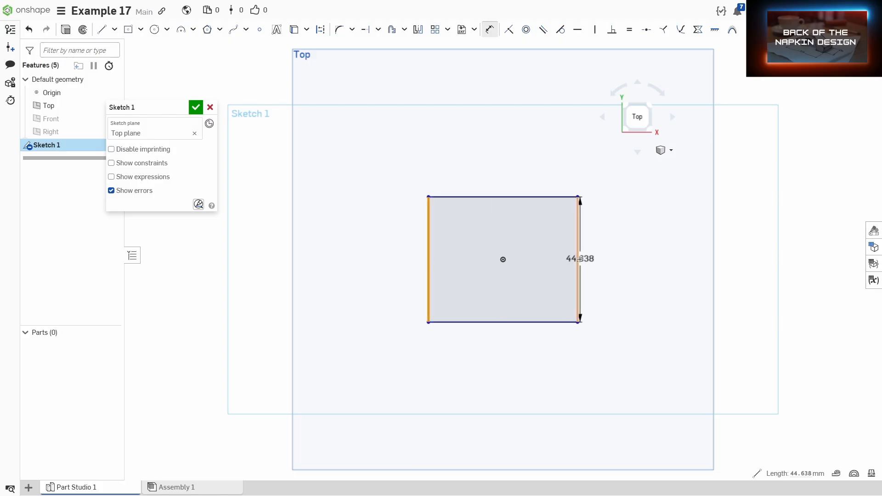
pyautogui.click(523, 170)
pyautogui.write('5')
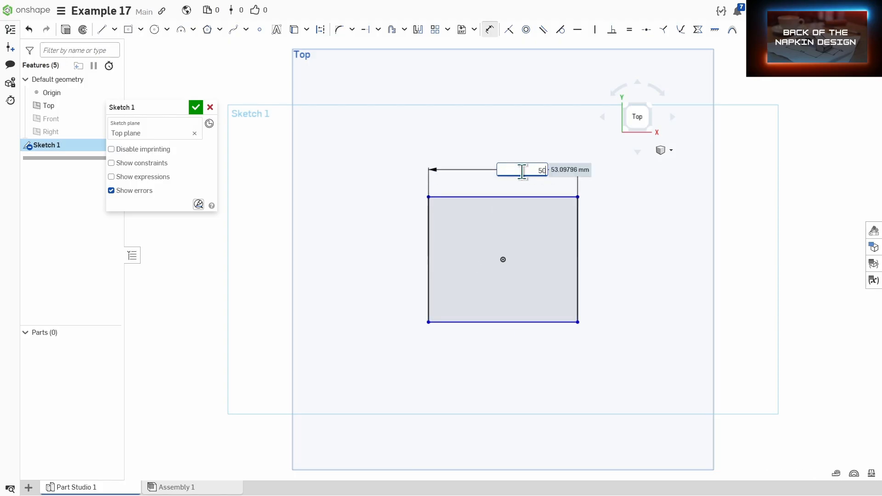
pyautogui.write('0')
pyautogui.press('Return')
# Step: Dimension the distance between the rectangle's upper and lower edges as 50 mm
pyautogui.click(501, 200)
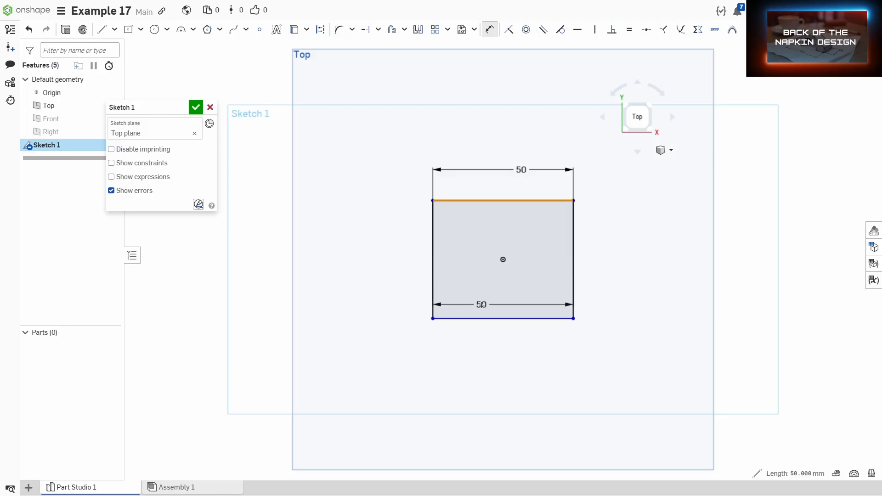
pyautogui.click(480, 318)
pyautogui.click(401, 266)
pyautogui.write('5')
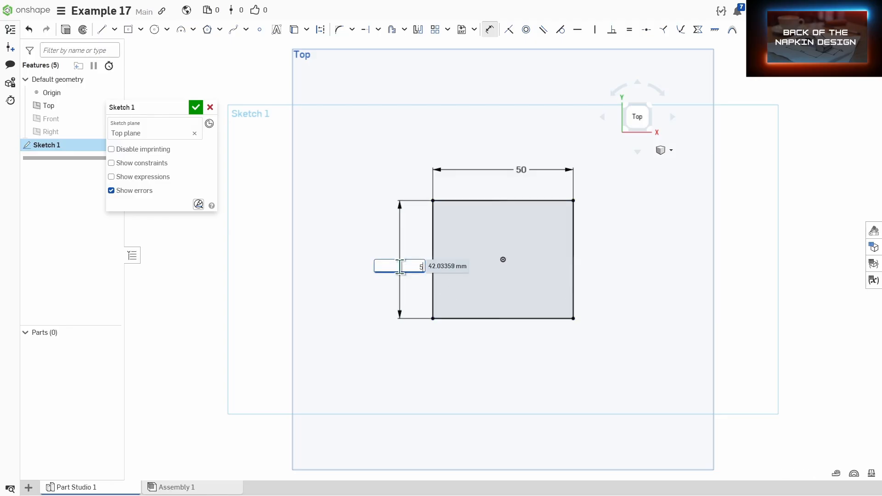
pyautogui.write('0')
pyautogui.press('Return')
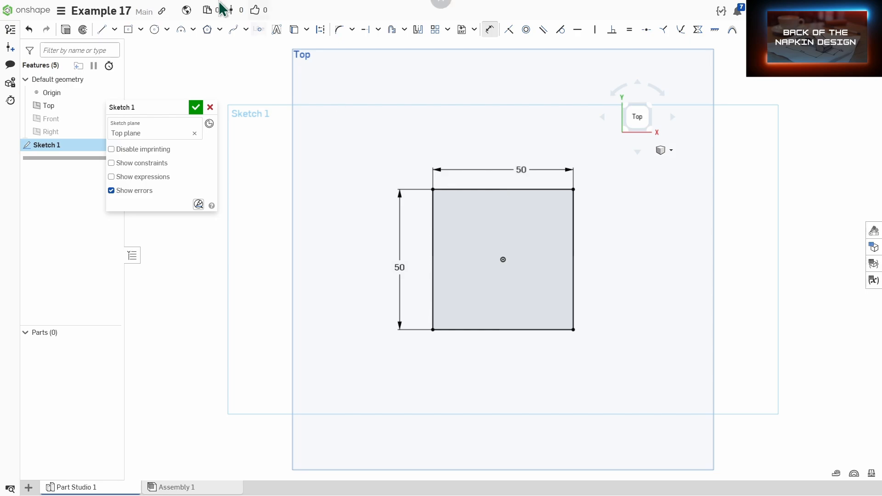
# Step: Sketch a corner rectangle about 14 mm wide around the origin, spanning from the square's upper edge to its lower edge
pyautogui.click(140, 29)
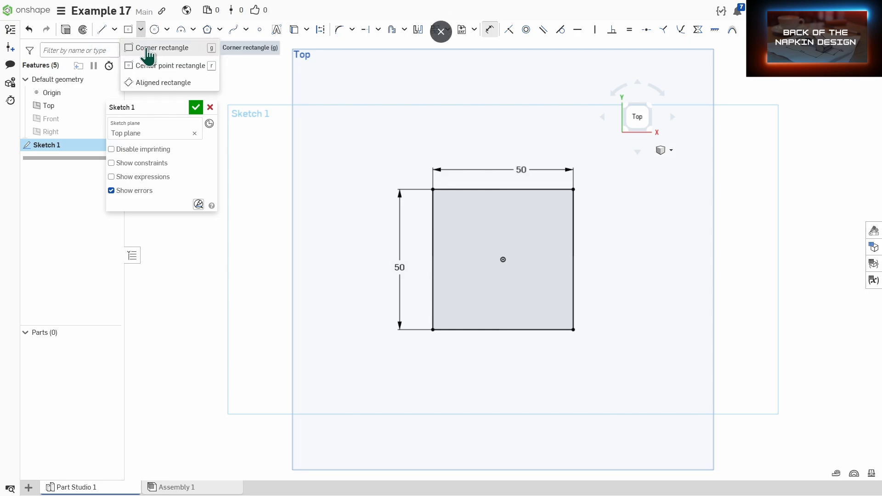
pyautogui.click(144, 47)
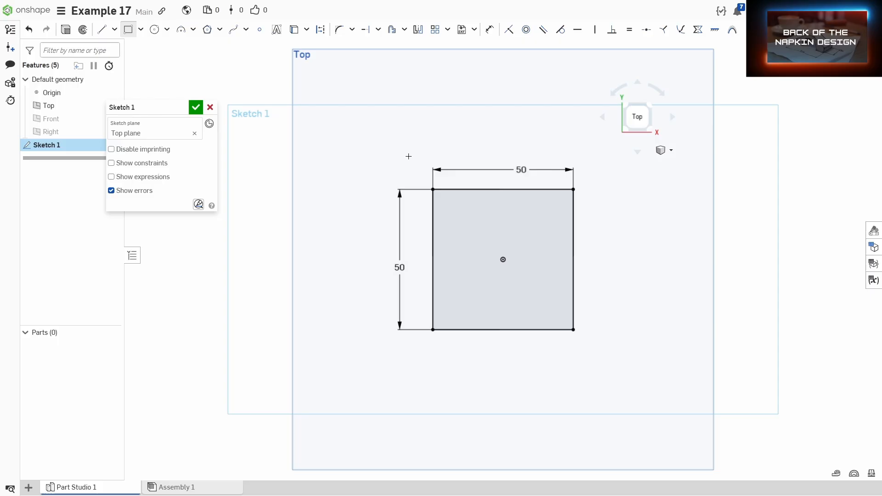
pyautogui.click(481, 189)
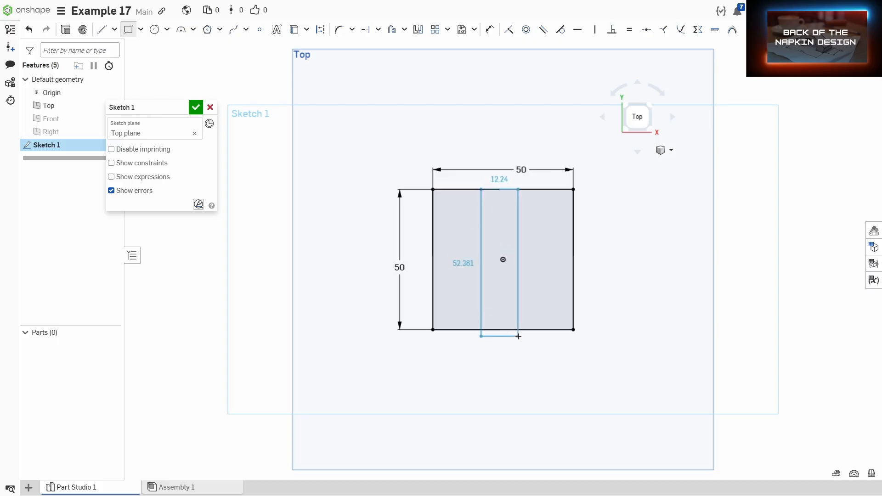
pyautogui.click(521, 330)
# Step: Dimension the inner rectangle's right edge 5 mm from the origin
pyautogui.press('d')
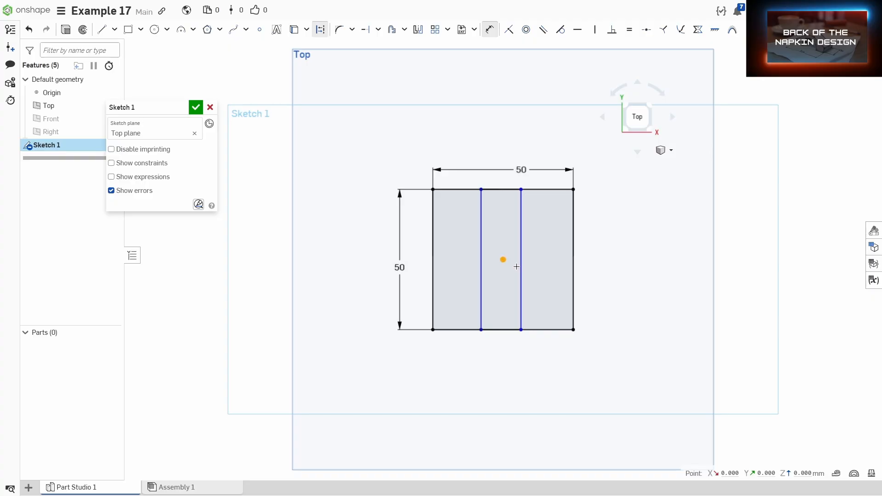
pyautogui.click(521, 260)
pyautogui.click(507, 260)
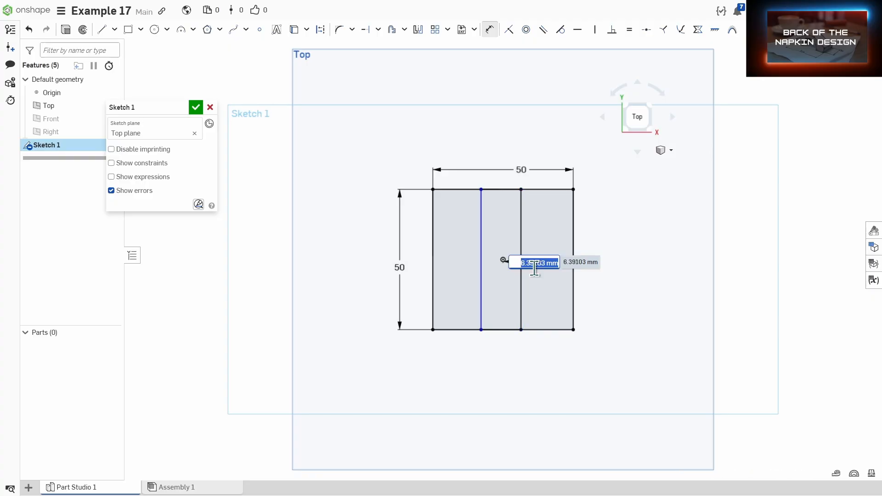
pyautogui.write('5')
pyautogui.press('Return')
# Step: Dimension the width between the inner rectangle's two vertical edges as 10 mm
pyautogui.click(518, 275)
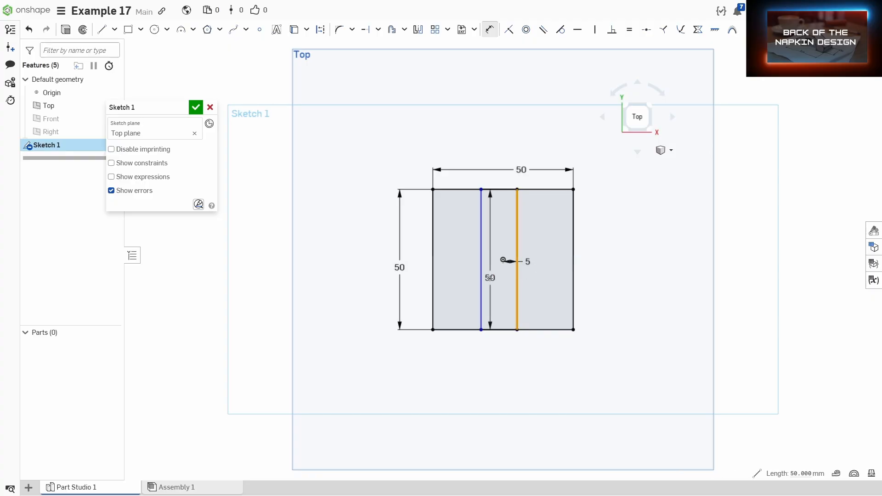
pyautogui.click(481, 275)
pyautogui.click(499, 282)
pyautogui.write('10')
pyautogui.press('Return')
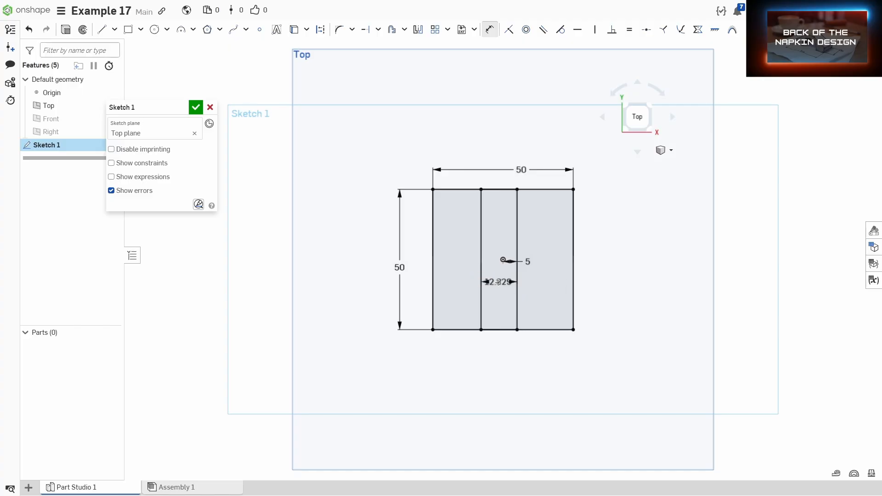
# Step: Sketch a circle about 39 mm in diameter below the square, with its centre vertically aligned with the origin
pyautogui.scroll(-1, 643, 310)
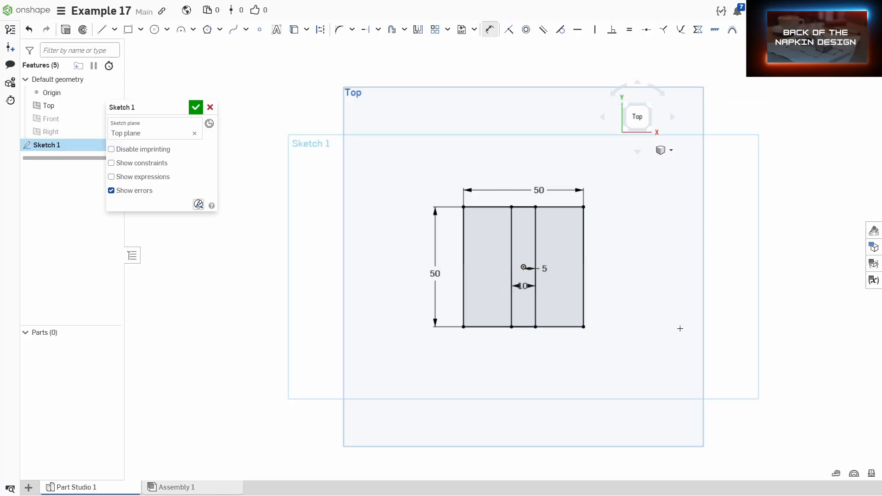
pyautogui.moveTo(600, 364); pyautogui.dragTo(592, 280, button='middle')
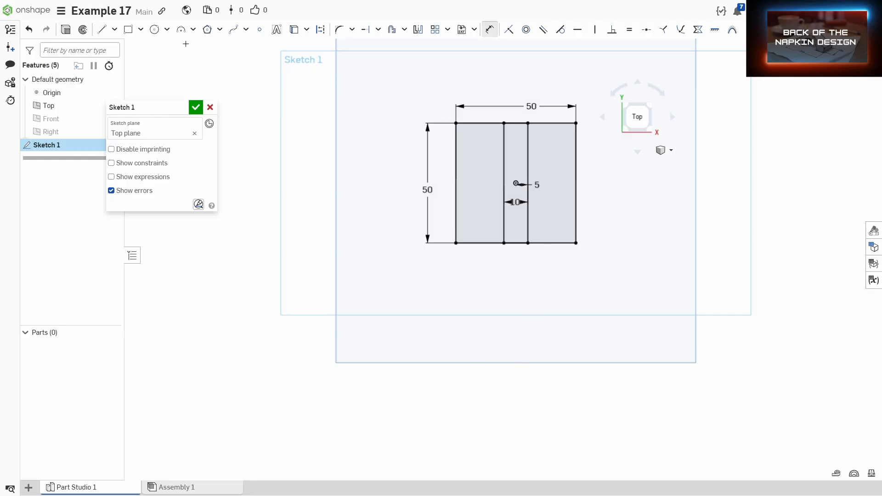
pyautogui.click(154, 30)
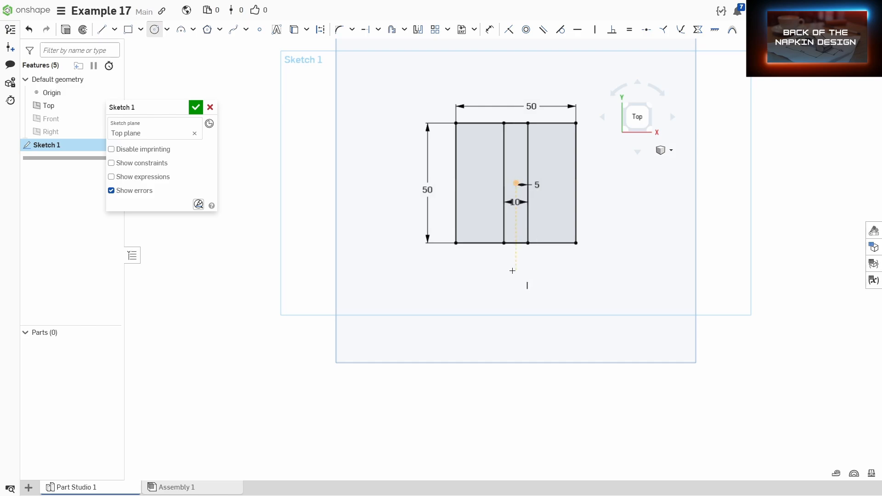
pyautogui.click(515, 315)
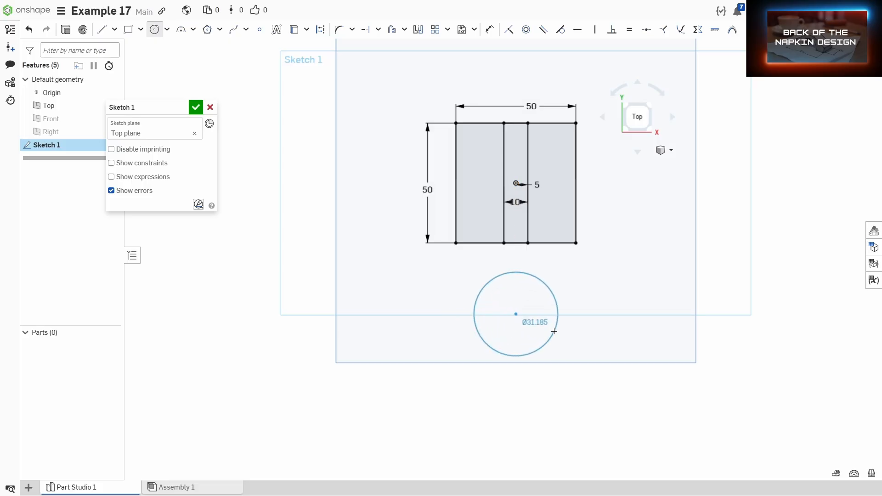
pyautogui.click(558, 333)
# Step: Dimension the circle's diameter as 4 mm
pyautogui.press('d')
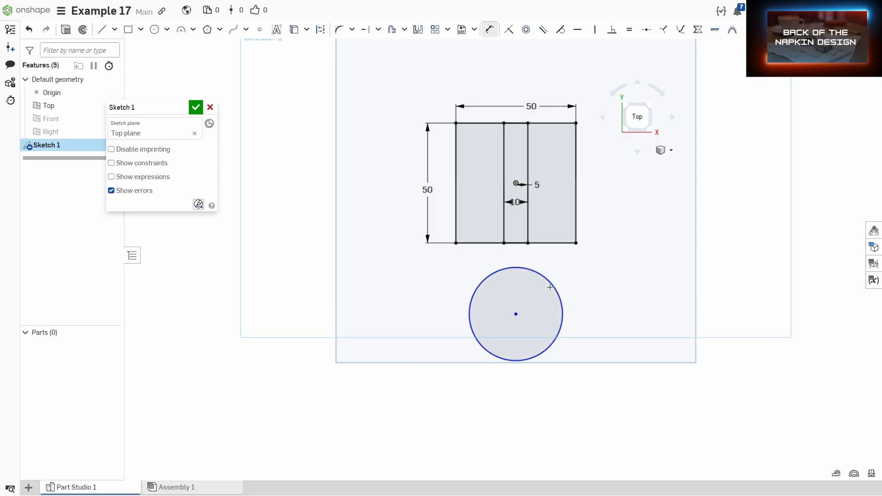
pyautogui.click(554, 289)
pyautogui.click(591, 312)
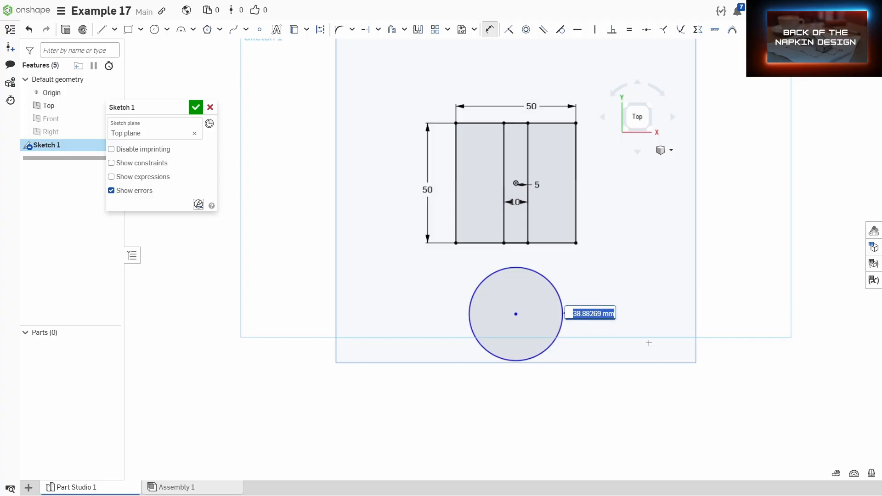
pyautogui.write('4')
pyautogui.press('Return')
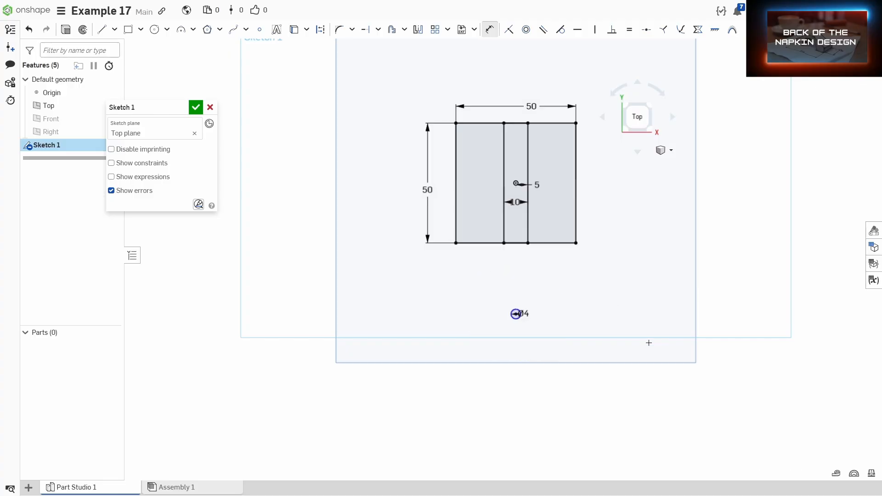
# Step: Try to dimension the small circle's diameter as 40 mm, and undo that dimension
pyautogui.doubleClick(522, 314)
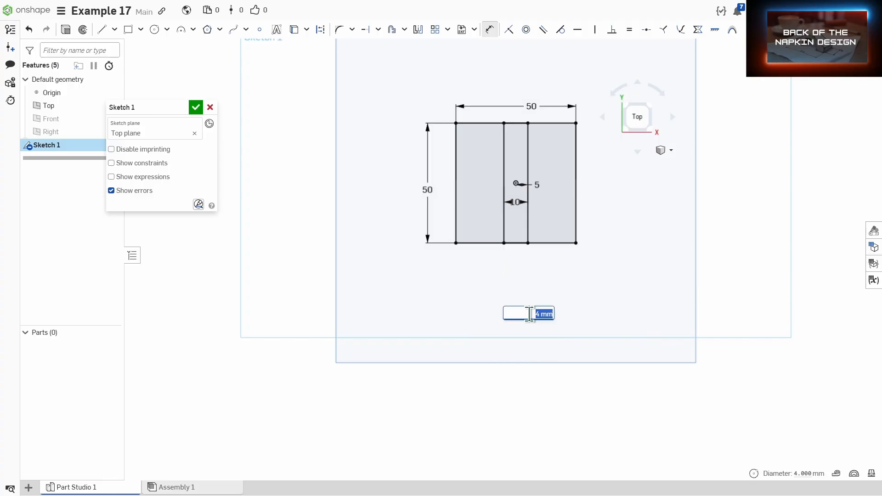
pyautogui.press('Return')
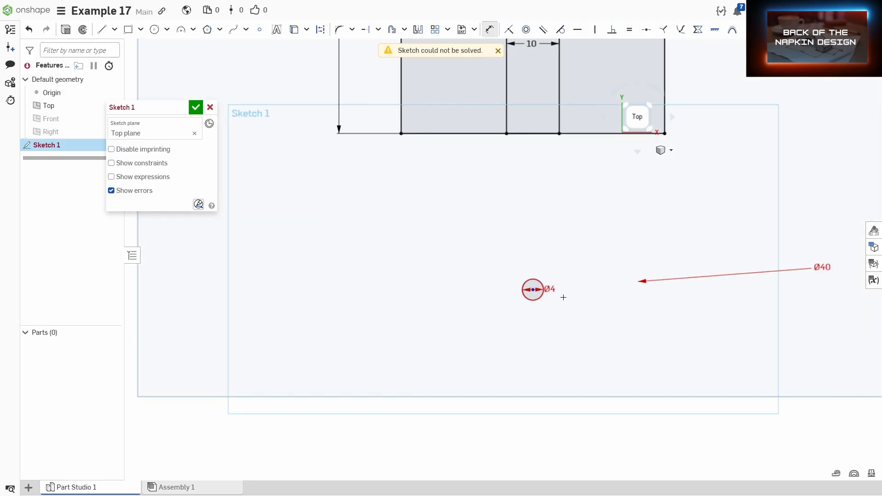
pyautogui.press('Escape')
pyautogui.hotkey('ctrl', 'z')
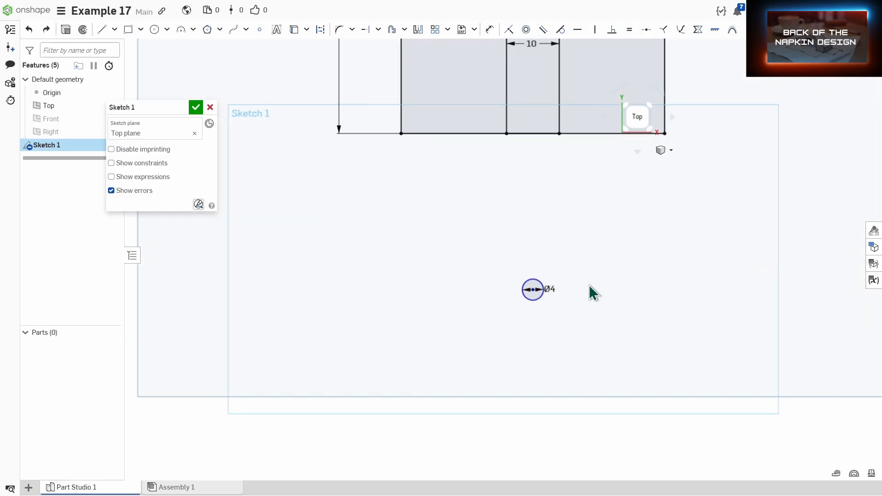
# Step: Set the circle's existing diameter dimension to 40 mm
pyautogui.doubleClick(550, 289)
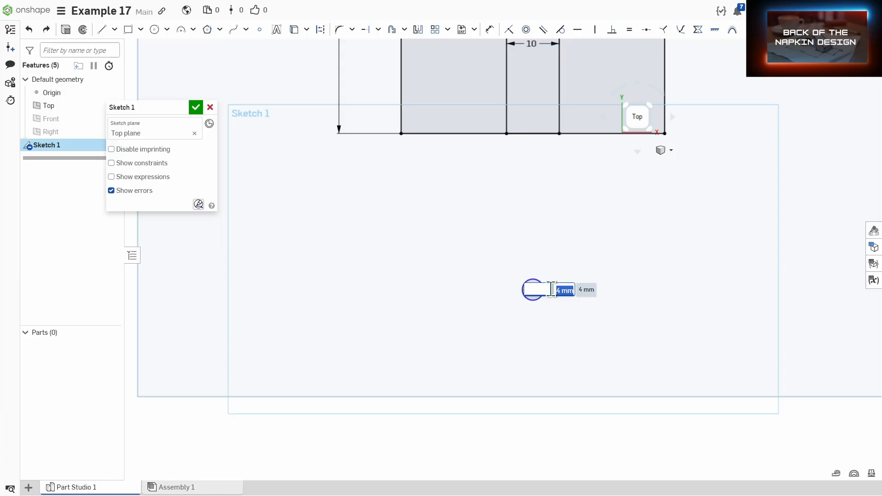
pyautogui.write('40')
pyautogui.press('Return')
pyautogui.scroll(-3, 551, 289)
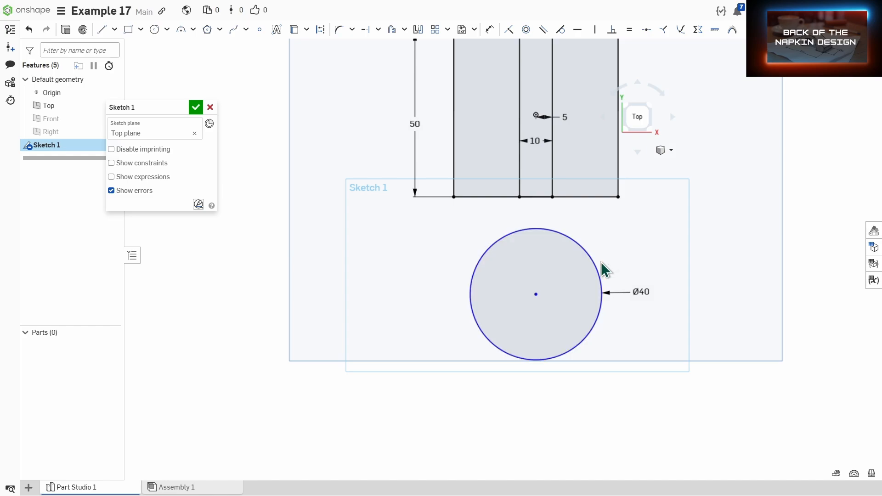
# Step: Try a construction circle about 47 mm in diameter, concentric with the 40 mm circle
pyautogui.click(536, 294)
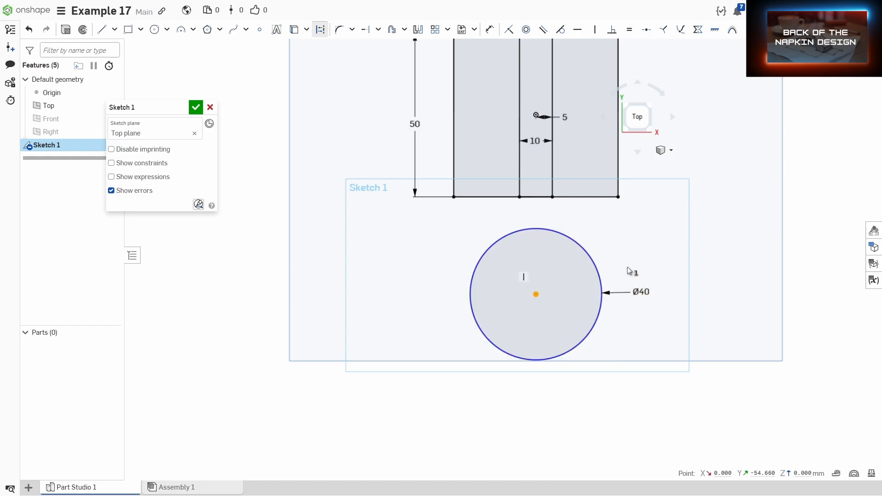
pyautogui.click(156, 33)
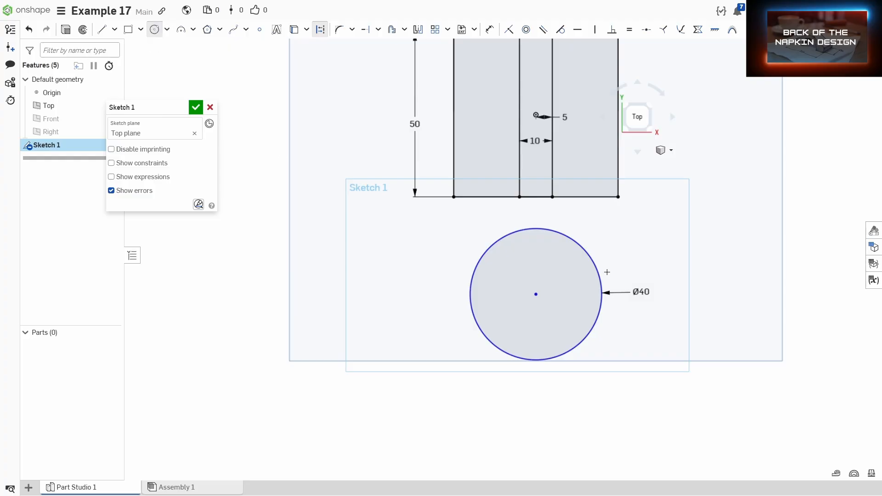
pyautogui.click(536, 294)
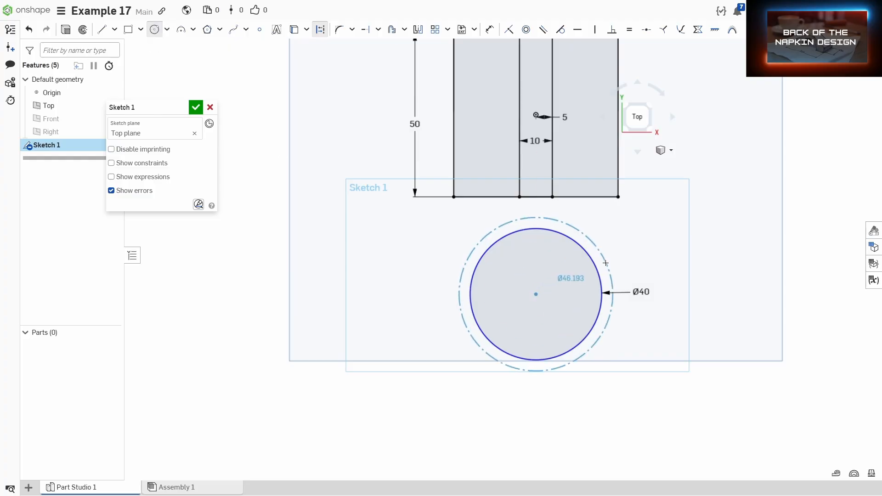
pyautogui.click(605, 263)
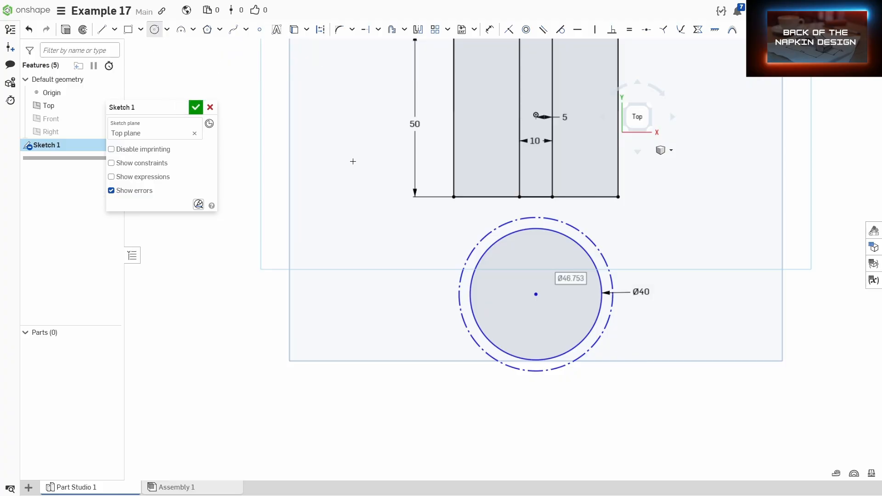
pyautogui.press('Escape')
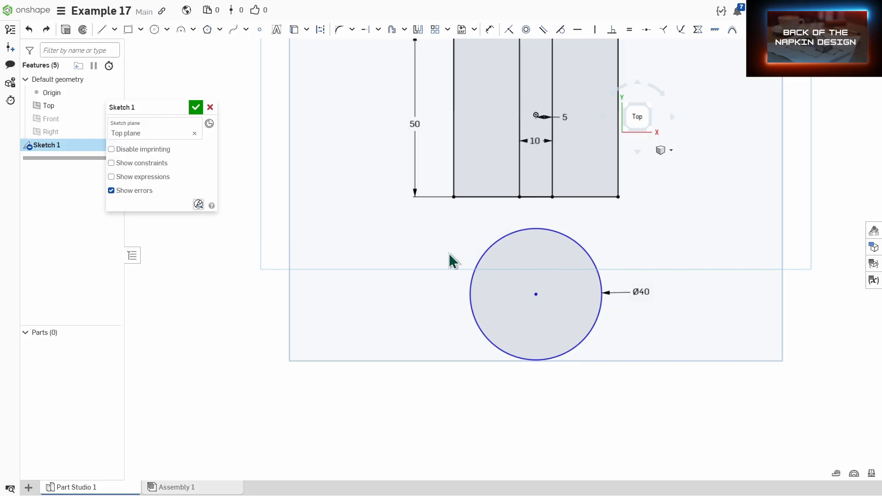
# Step: Sketch a solid outer circle concentric with the 40 mm circle and dimension its diameter to 50 mm
pyautogui.click(154, 30)
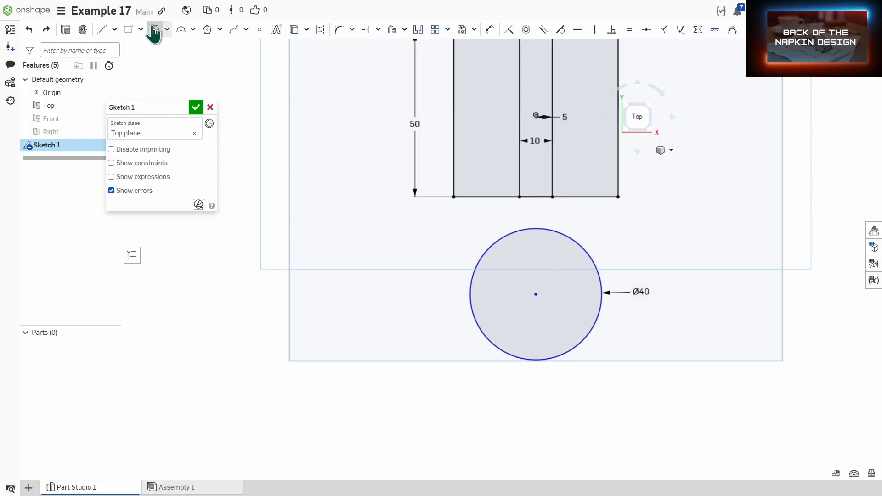
pyautogui.click(536, 294)
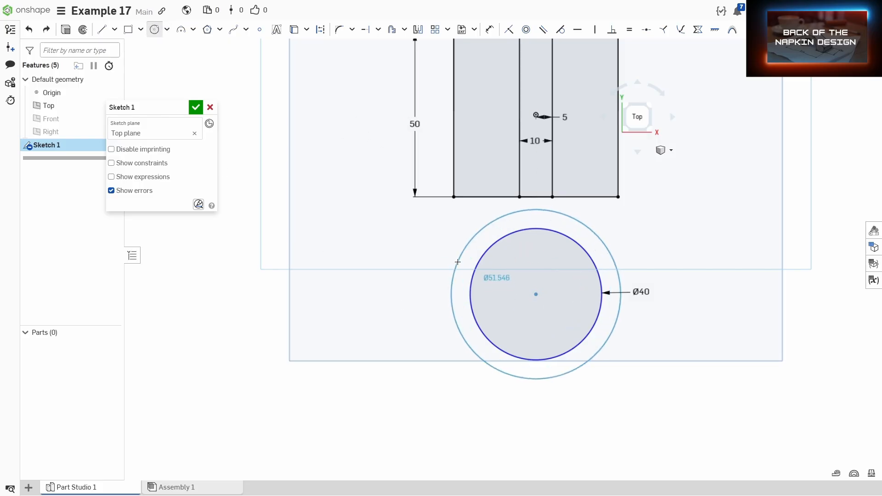
pyautogui.click(445, 284)
pyautogui.press('d')
pyautogui.click(450, 305)
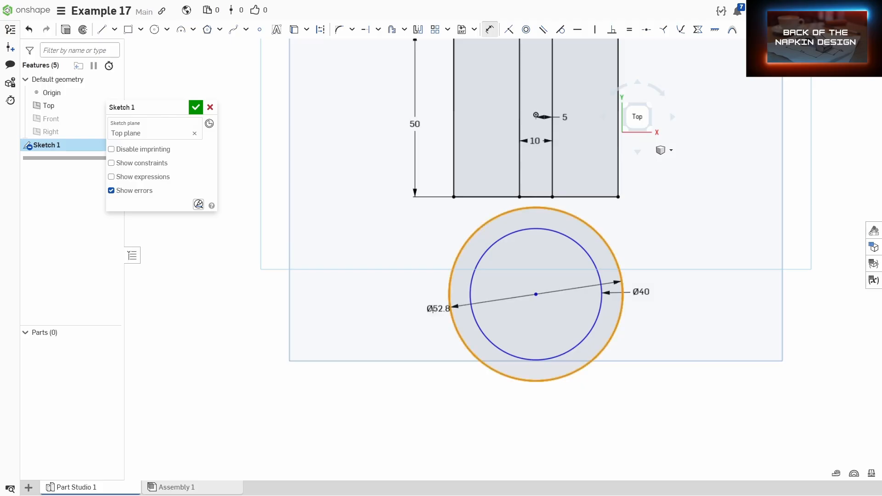
pyautogui.click(418, 313)
pyautogui.write('50')
pyautogui.press('Return')
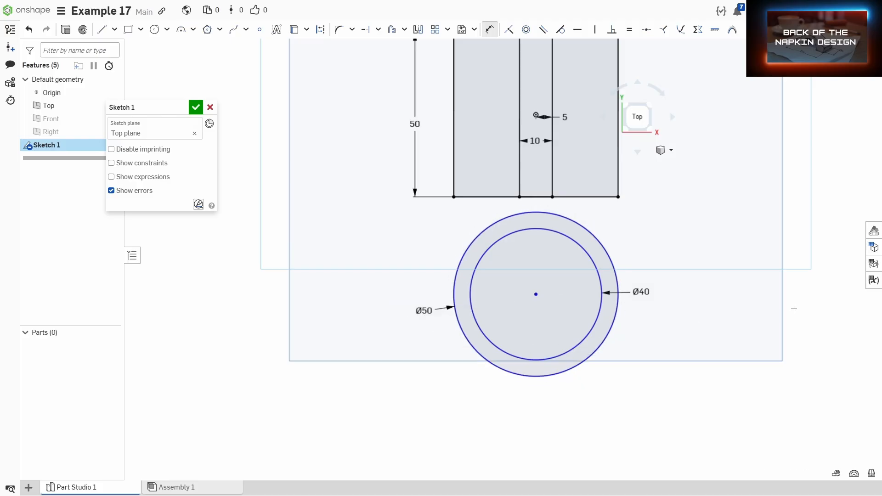
pyautogui.moveTo(638, 390); pyautogui.dragTo(633, 345, button='middle')
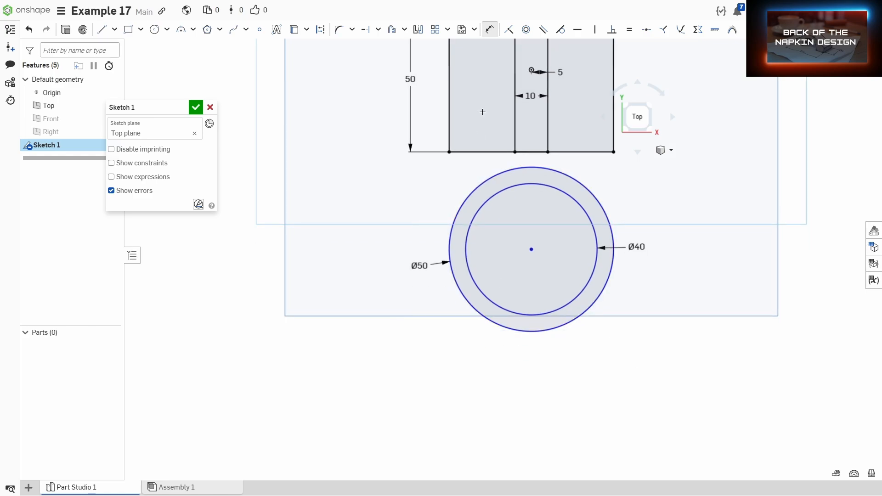
pyautogui.click(128, 31)
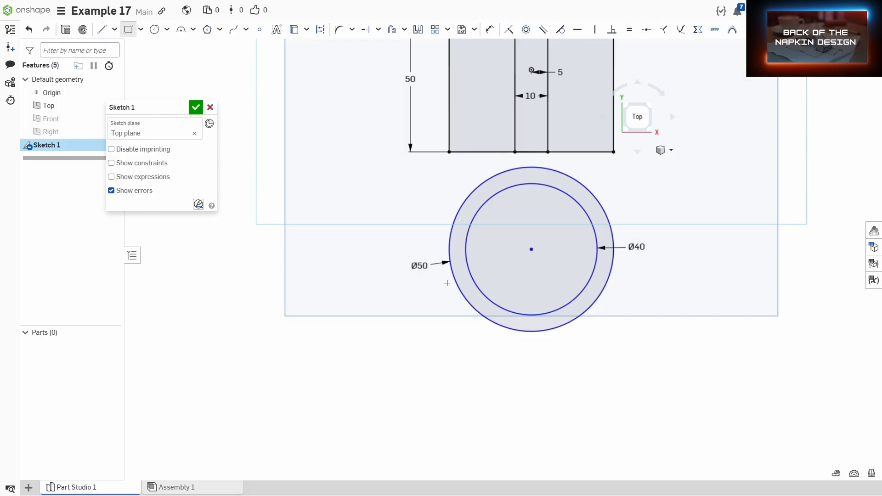
pyautogui.click(521, 289)
pyautogui.hotkey('ctrl', 'z')
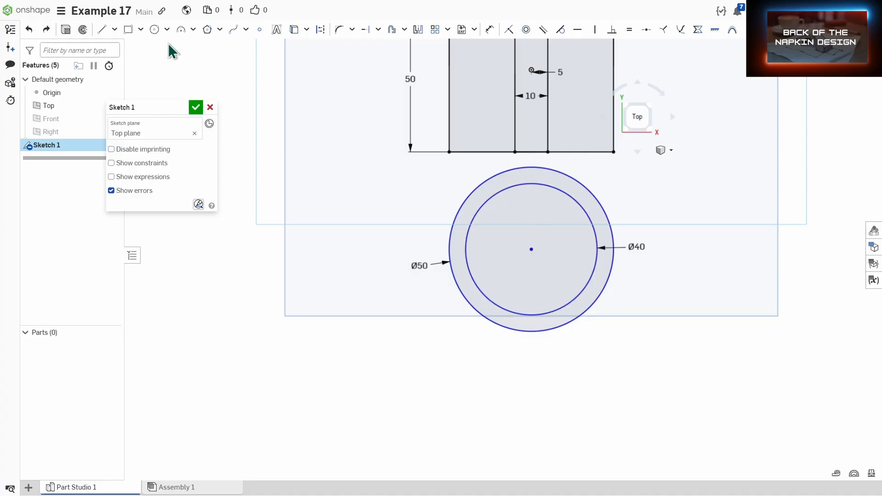
# Step: Sketch a rectangle about 11 mm wide across the bottom of both concentric circles
pyautogui.click(128, 31)
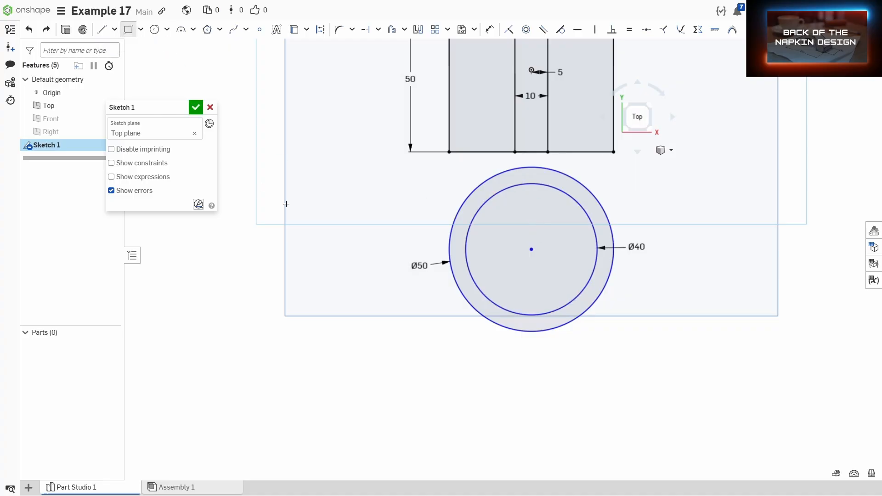
pyautogui.click(512, 302)
pyautogui.click(550, 341)
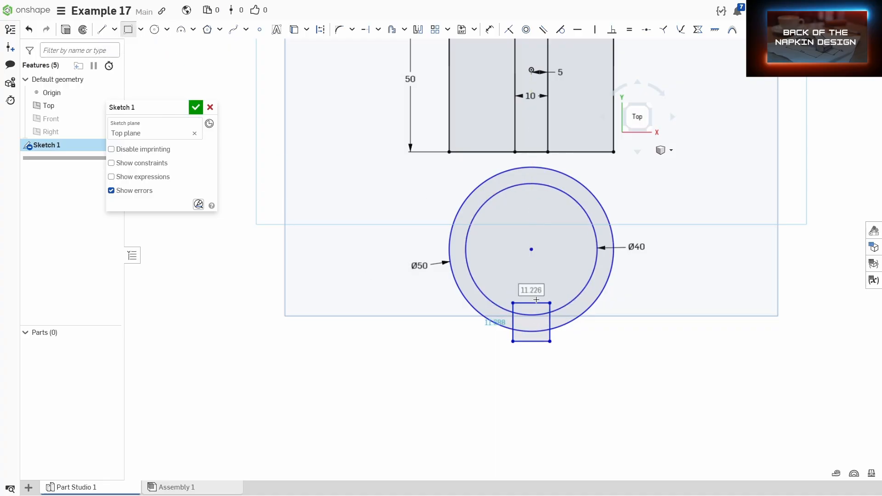
# Step: Dimension the horizontal distance from the circles' center to the small rectangle's left edge as 2 mm
pyautogui.press('d')
pyautogui.click(531, 250)
pyautogui.click(513, 322)
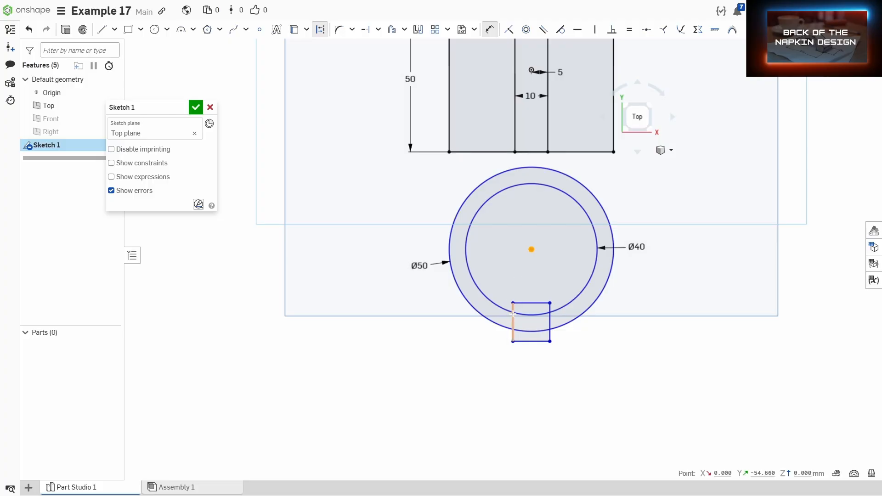
pyautogui.click(515, 283)
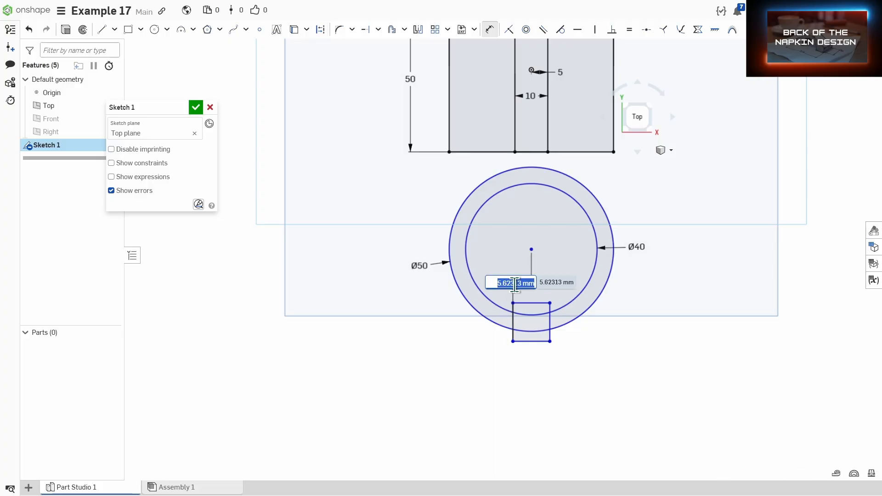
pyautogui.write('2')
pyautogui.press('Return')
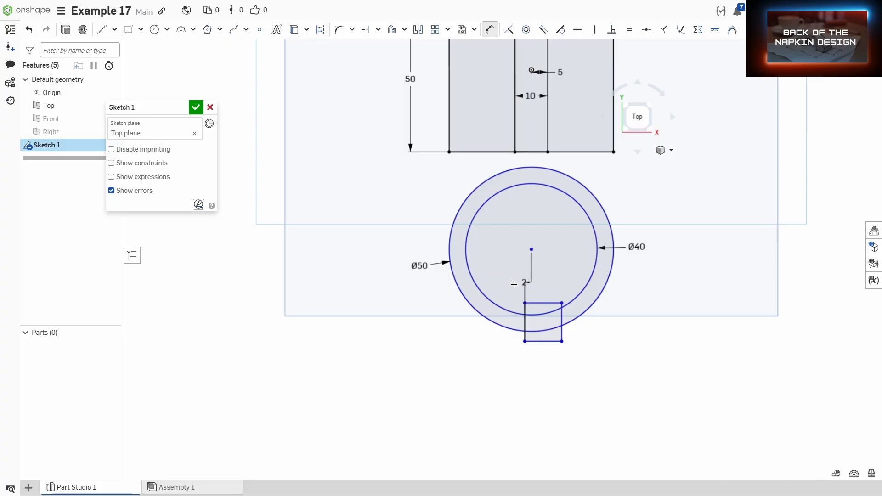
# Step: Dimension the small rectangle's width between its two vertical edges as 4 mm
pyautogui.click(525, 308)
pyautogui.click(561, 309)
pyautogui.click(551, 285)
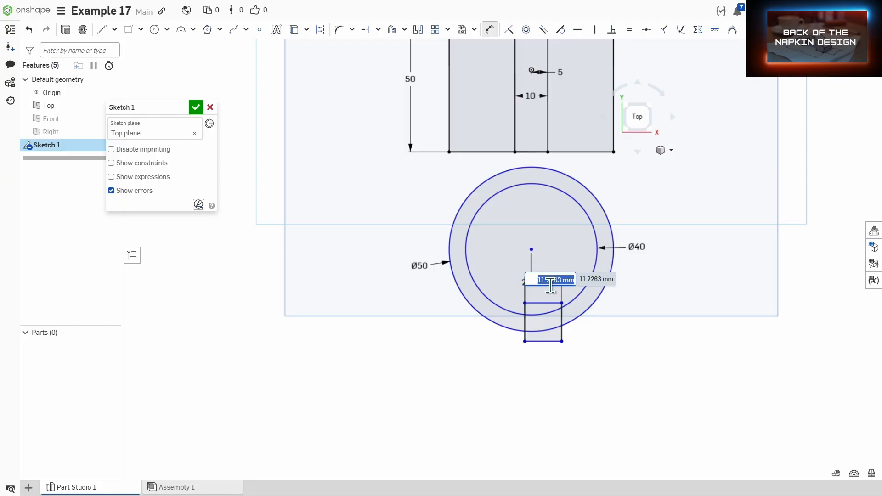
pyautogui.write('4')
pyautogui.press('Return')
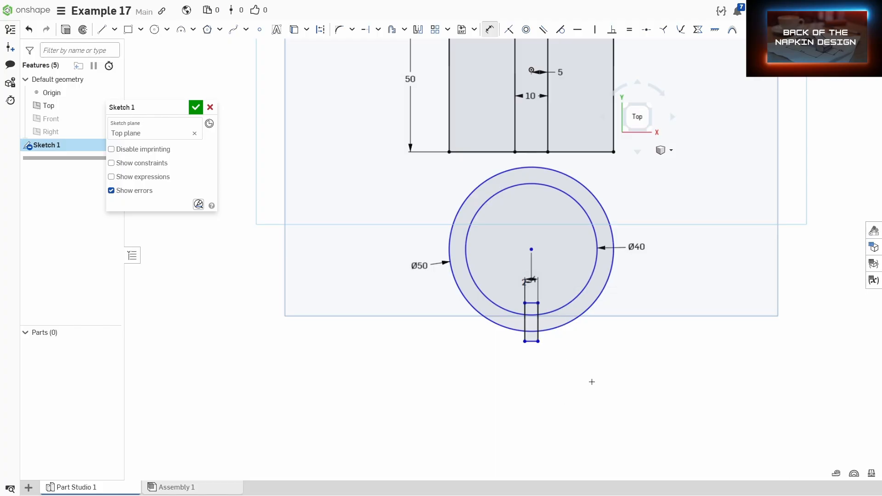
# Step: Trim the circle arcs and excess rectangle lines to leave a ring with an open slot at its bottom
pyautogui.scroll(3, 588, 368)
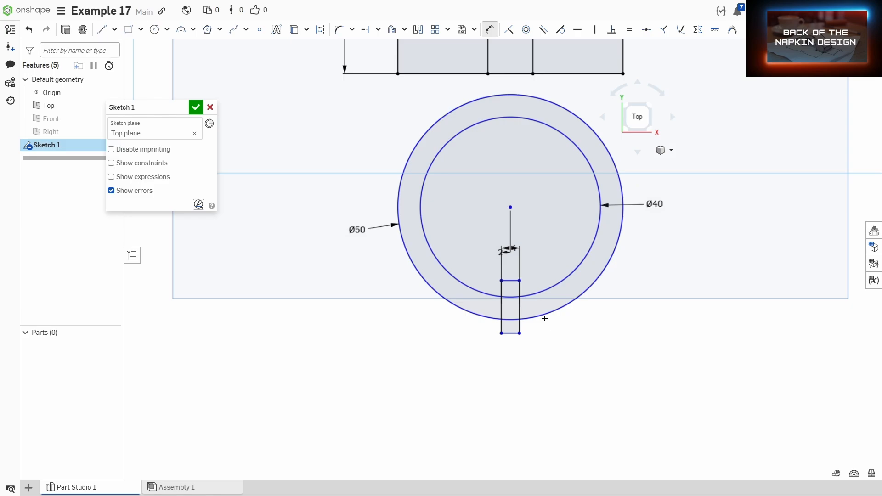
pyautogui.press('m')
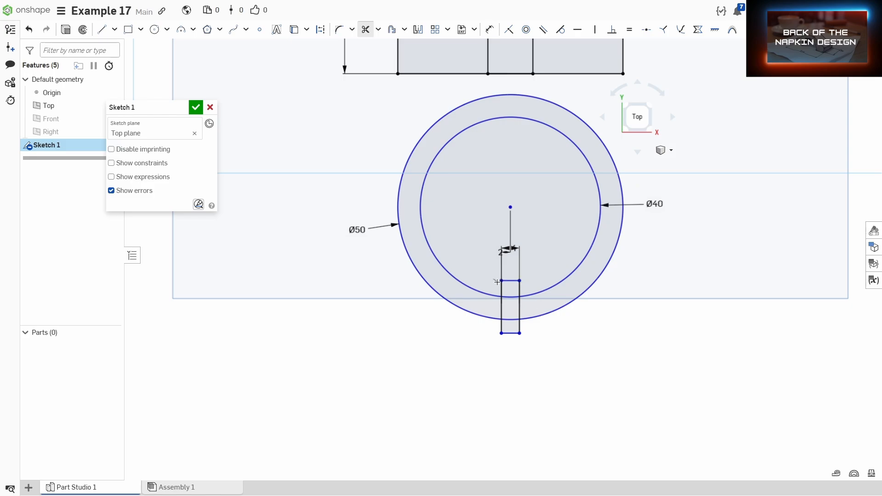
pyautogui.moveTo(498, 282); pyautogui.dragTo(512, 348)
pyautogui.moveTo(517, 270); pyautogui.dragTo(514, 290)
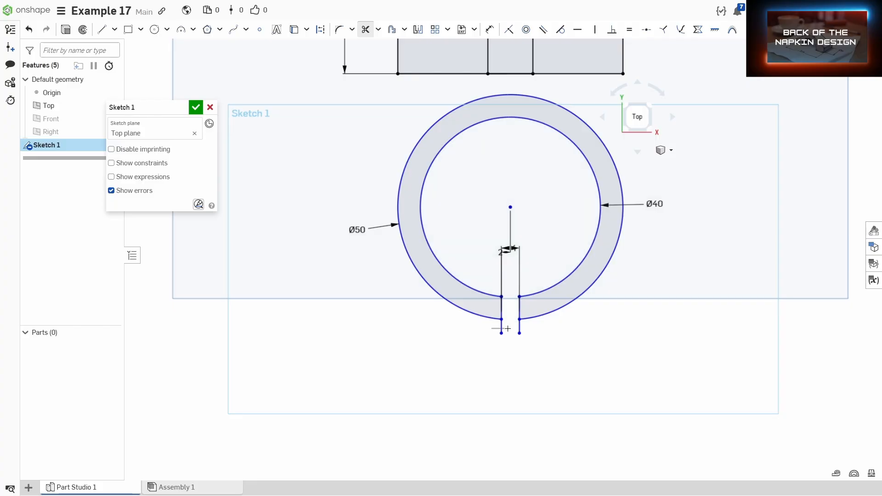
pyautogui.moveTo(508, 328); pyautogui.dragTo(533, 347)
# Step: Sketch two leg rectangles extending outward and down from the midpoints of the slot's edges, the left one about 4.8 by 14.4 mm
pyautogui.click(129, 32)
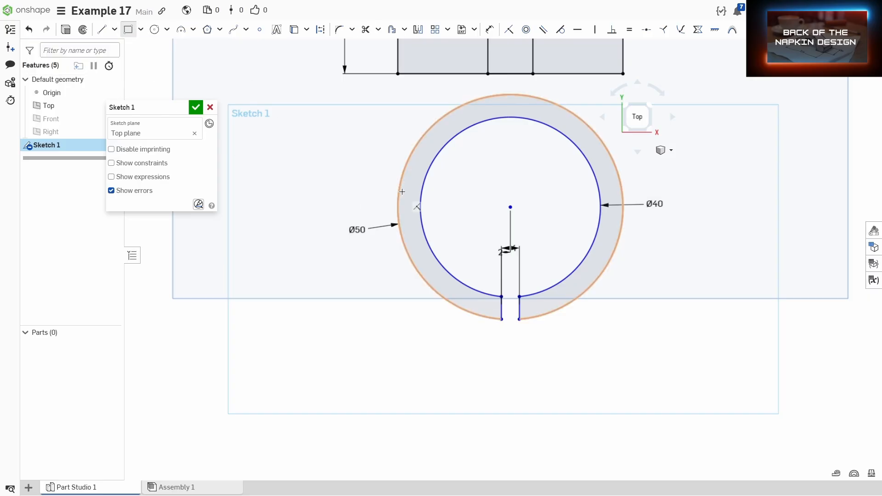
pyautogui.scroll(3, 503, 307)
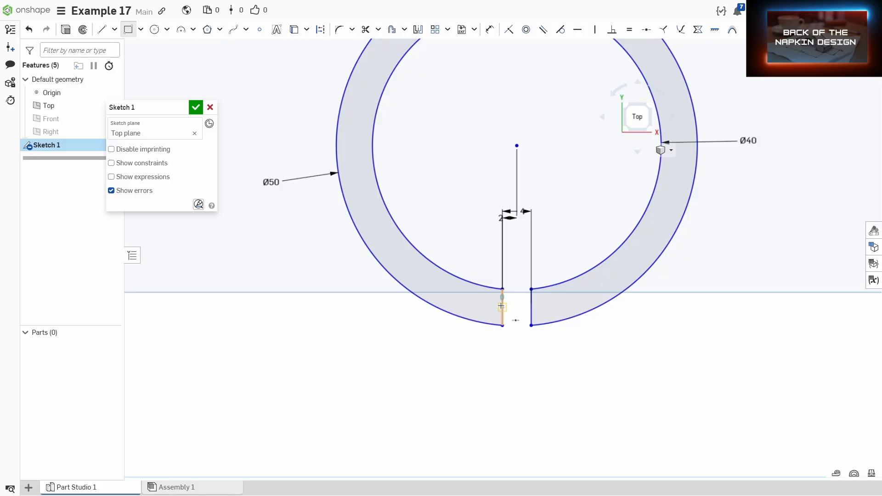
pyautogui.click(502, 307)
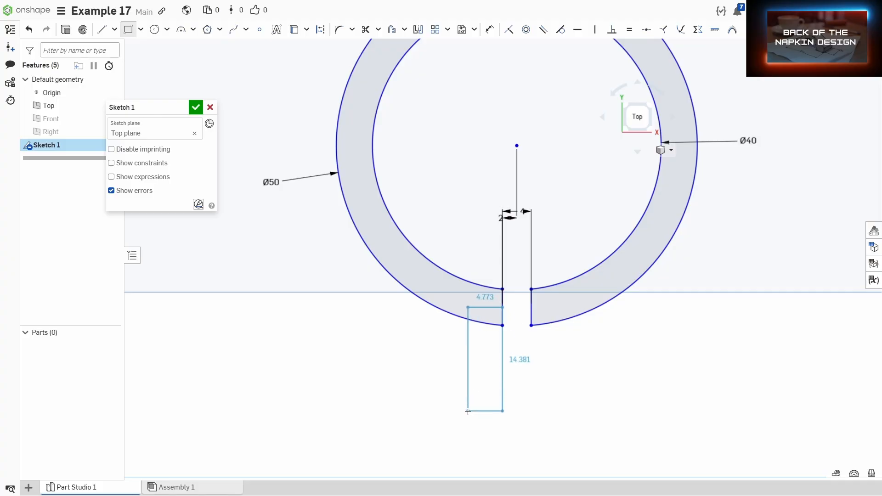
pyautogui.click(468, 411)
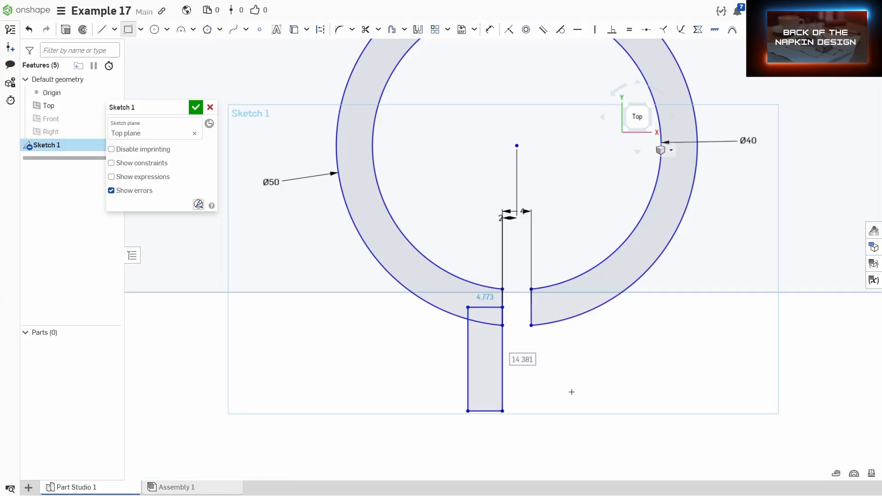
pyautogui.click(531, 307)
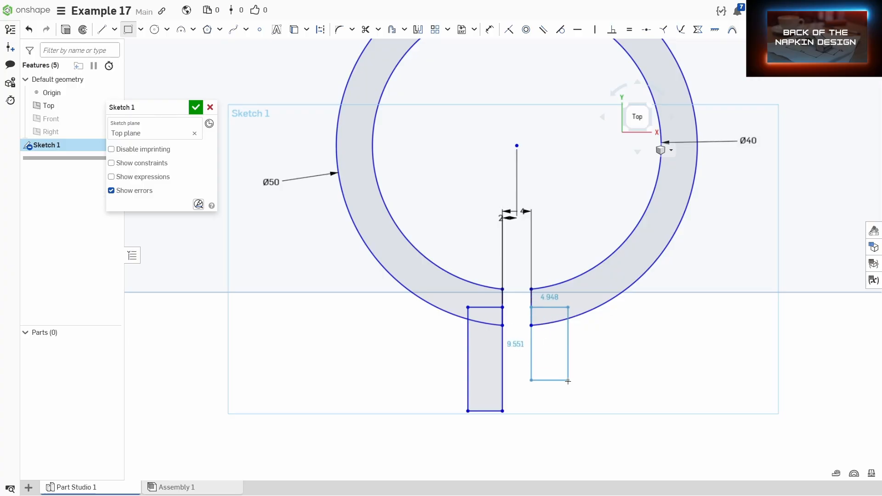
pyautogui.click(565, 412)
# Step: Dimension the vertical distance from the square's top edge to the right leg's bottom edge as 120 mm
pyautogui.scroll(-5, 708, 325)
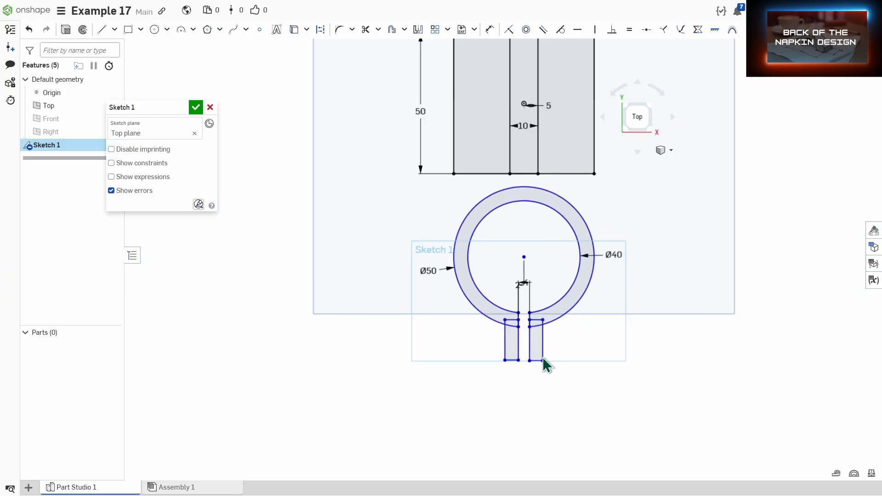
pyautogui.scroll(5, 593, 258)
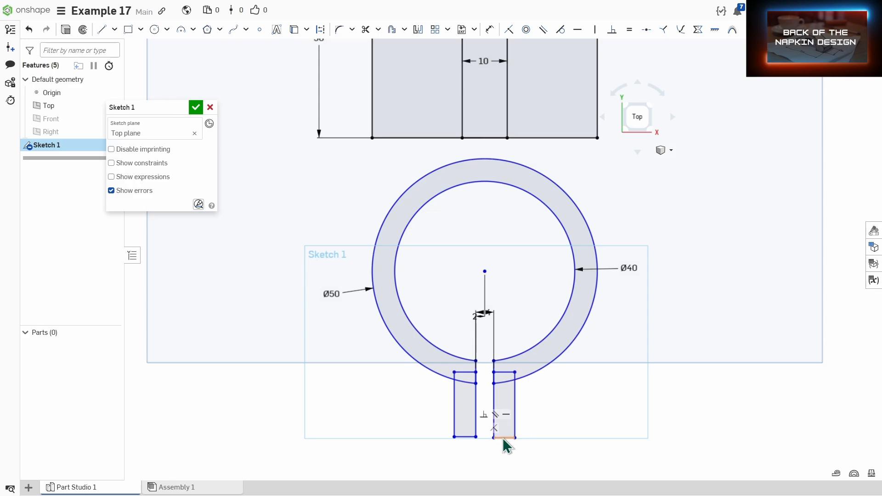
pyautogui.scroll(-3, 512, 442)
pyautogui.moveTo(603, 324); pyautogui.dragTo(574, 332, button='middle')
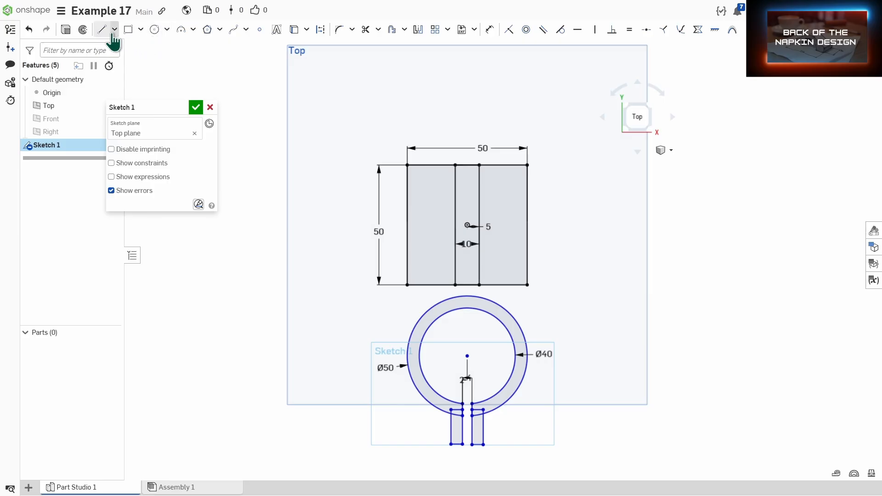
pyautogui.press('d')
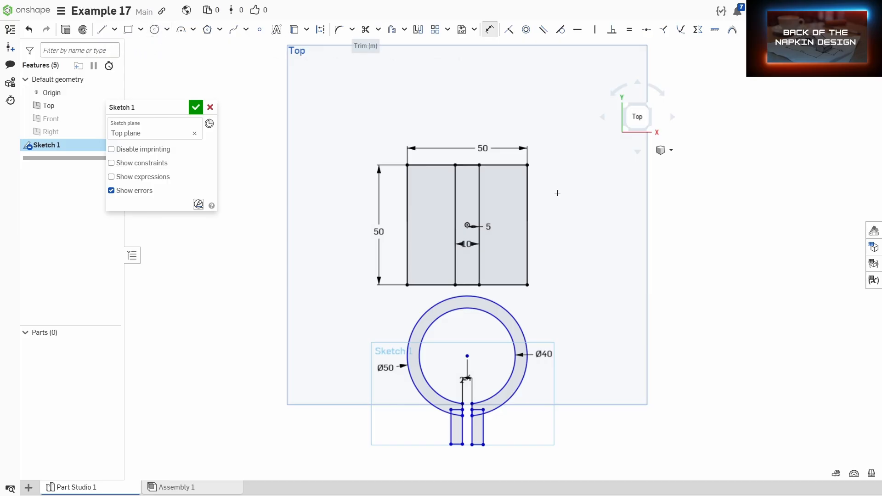
pyautogui.click(524, 164)
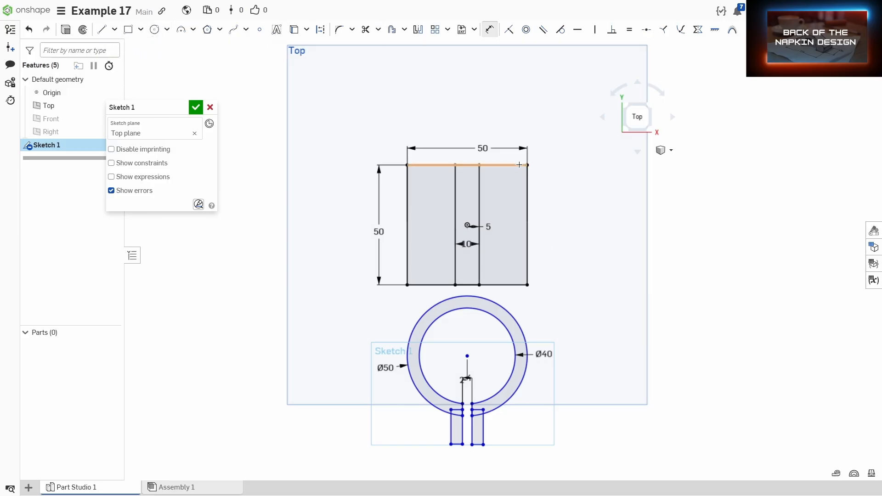
pyautogui.click(483, 444)
pyautogui.click(591, 313)
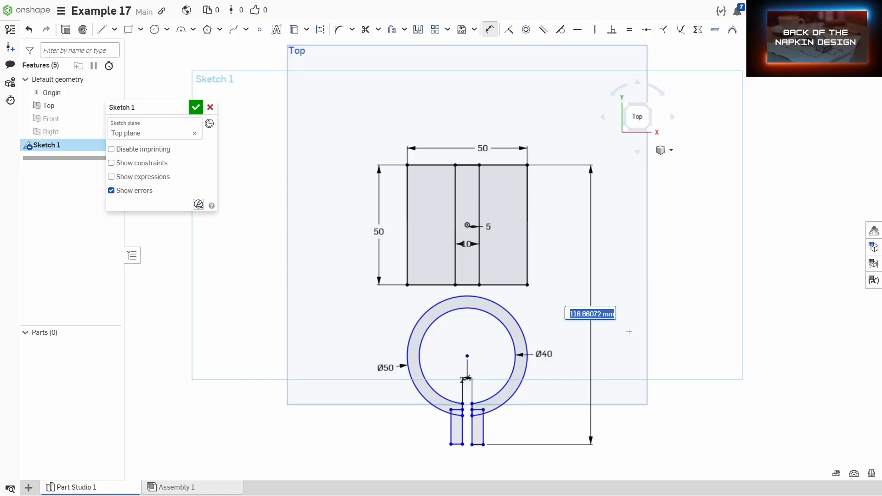
pyautogui.write('120')
pyautogui.press('Return')
# Step: Align the bottom edges of the two legs with a 0 mm vertical dimension between them
pyautogui.scroll(5, 596, 358)
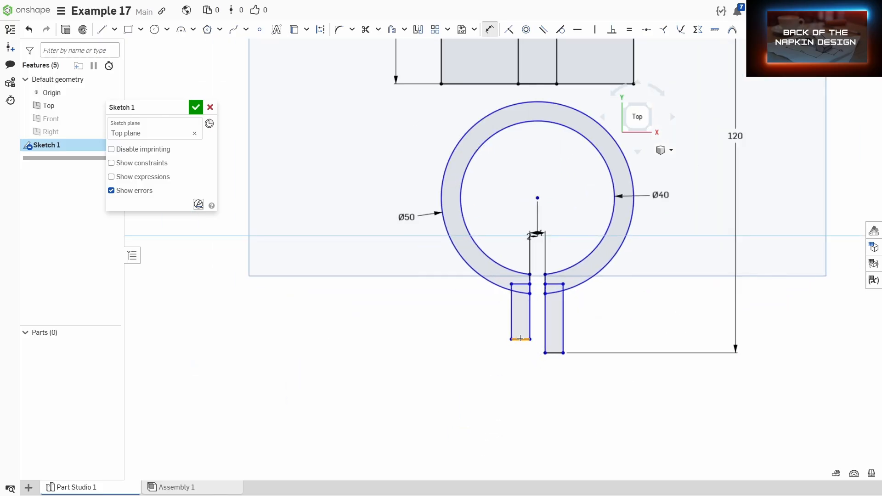
pyautogui.click(520, 338)
pyautogui.click(488, 371)
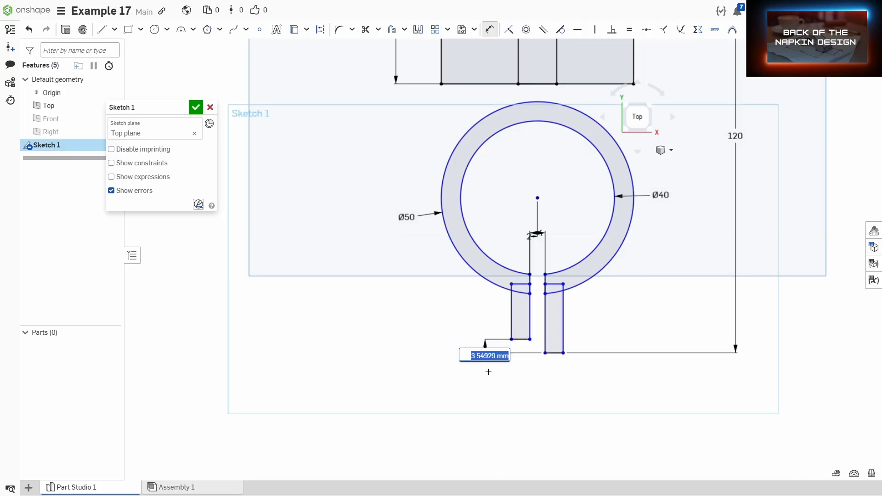
pyautogui.write('0')
pyautogui.press('Return')
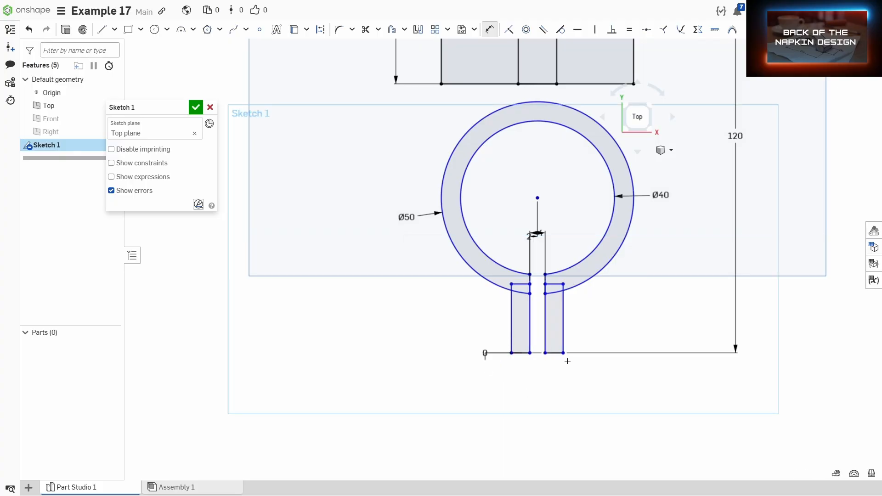
# Step: Trim the overlapping arc and line segments where both legs meet the ring so they form one continuous profile
pyautogui.scroll(3, 558, 328)
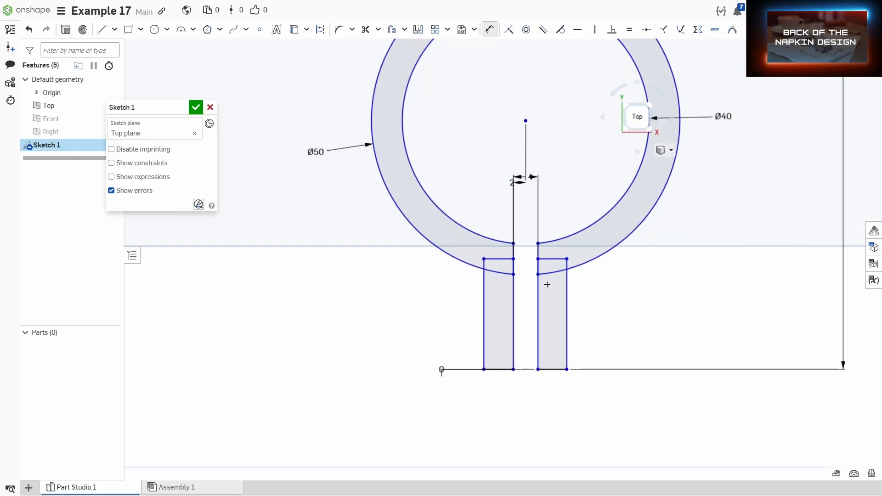
pyautogui.press('m')
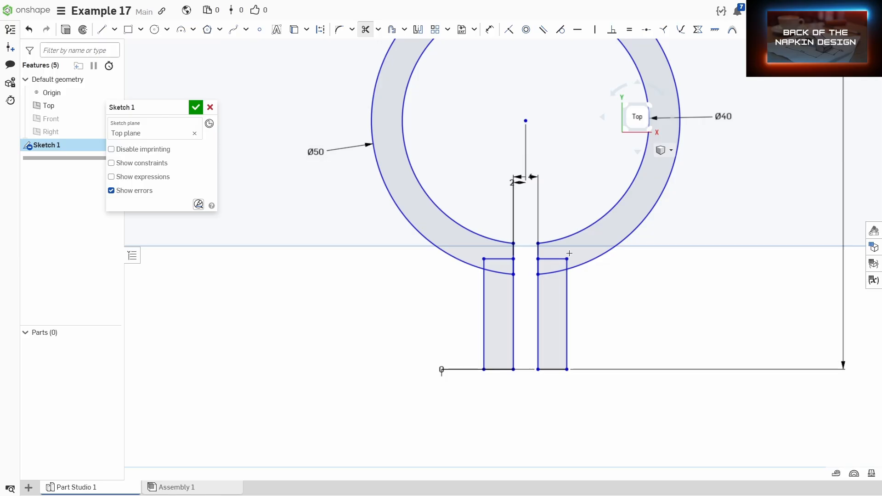
pyautogui.click(554, 272)
pyautogui.click(555, 258)
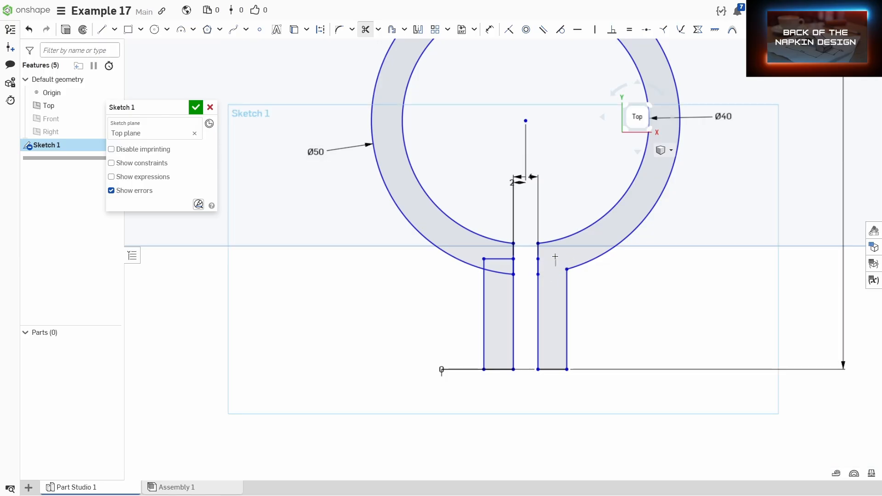
pyautogui.click(502, 260)
pyautogui.click(501, 271)
pyautogui.click(482, 264)
# Step: Offset all four edges of the 50 mm square inward by 8 mm
pyautogui.scroll(-3, 569, 309)
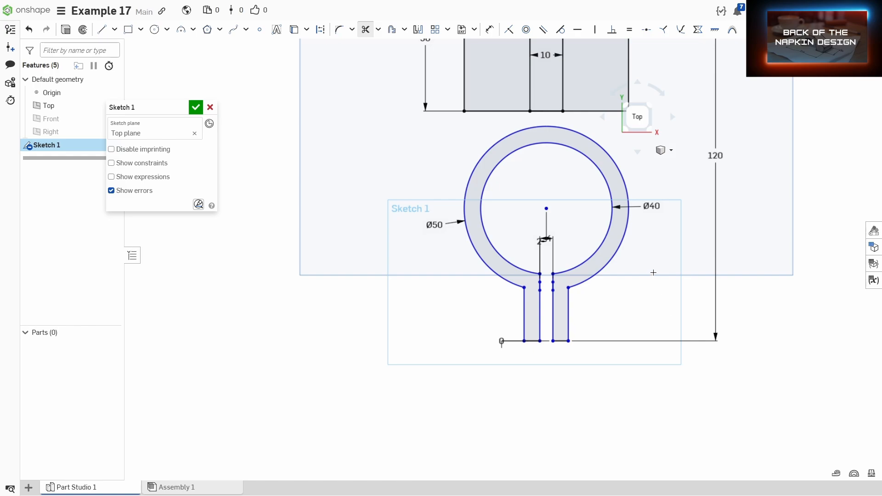
pyautogui.moveTo(588, 172)
pyautogui.mouseDown(button='middle')
pyautogui.moveTo(552, 255)
pyautogui.moveTo(555, 346)
pyautogui.mouseUp(button='middle')
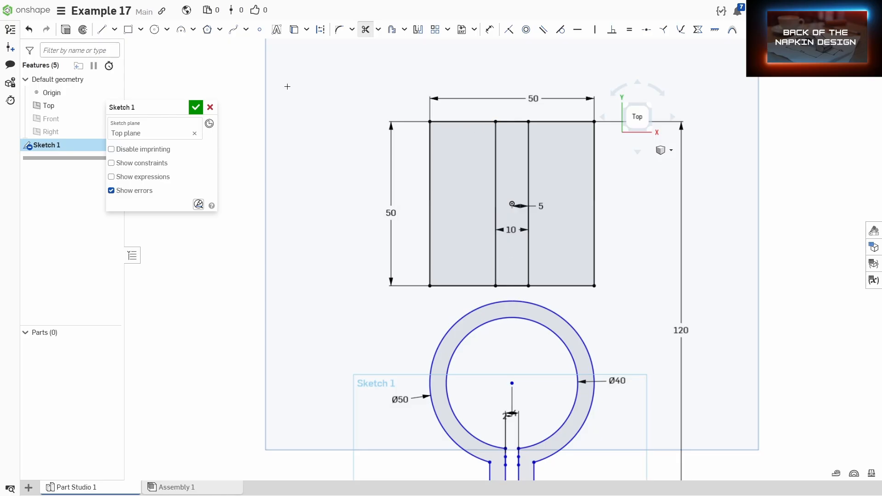
pyautogui.click(392, 31)
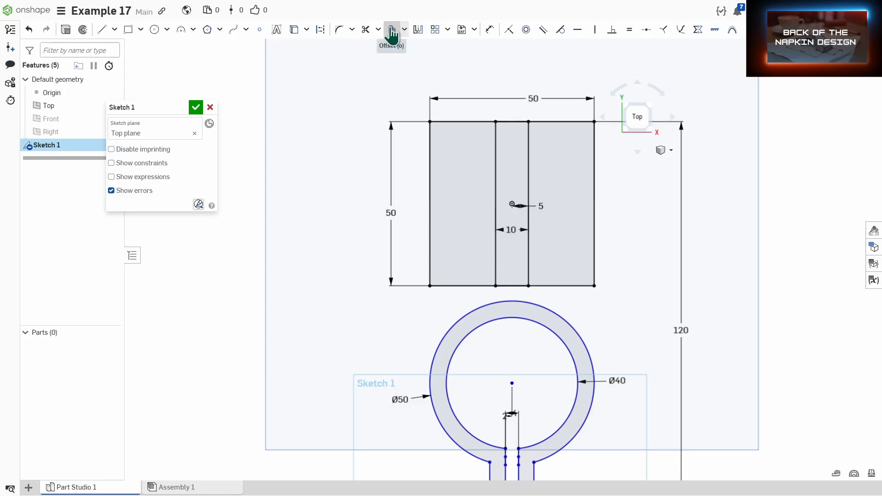
pyautogui.click(430, 138)
pyautogui.click(392, 204)
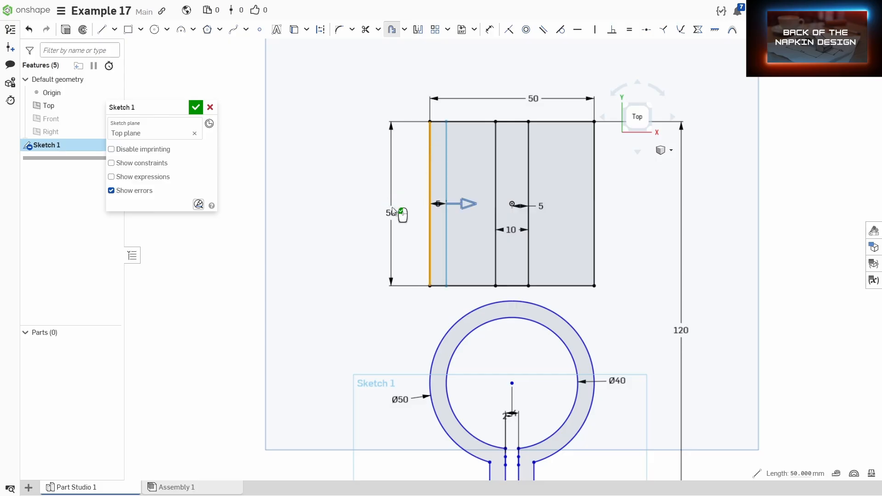
pyautogui.click(439, 205)
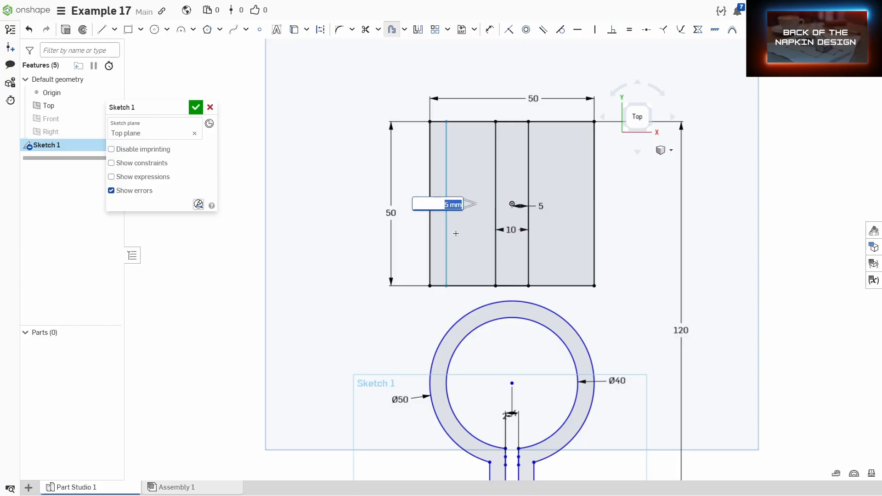
pyautogui.write('8')
pyautogui.press('Return')
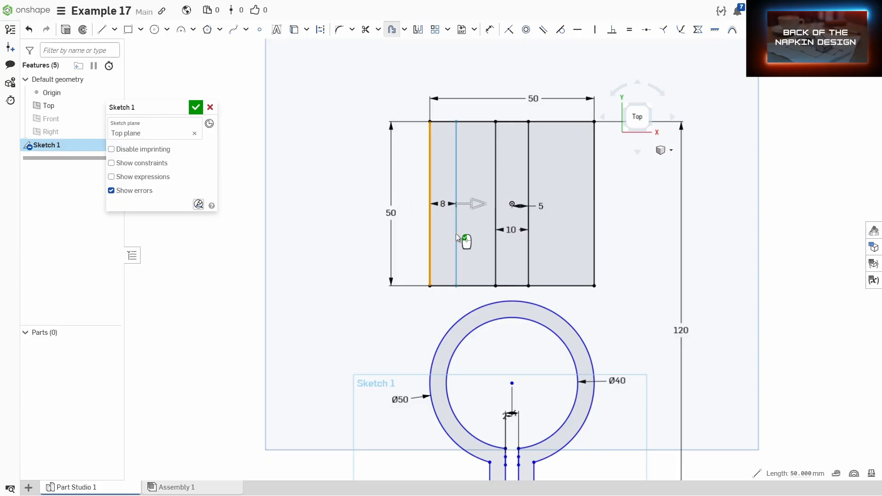
pyautogui.click(467, 123)
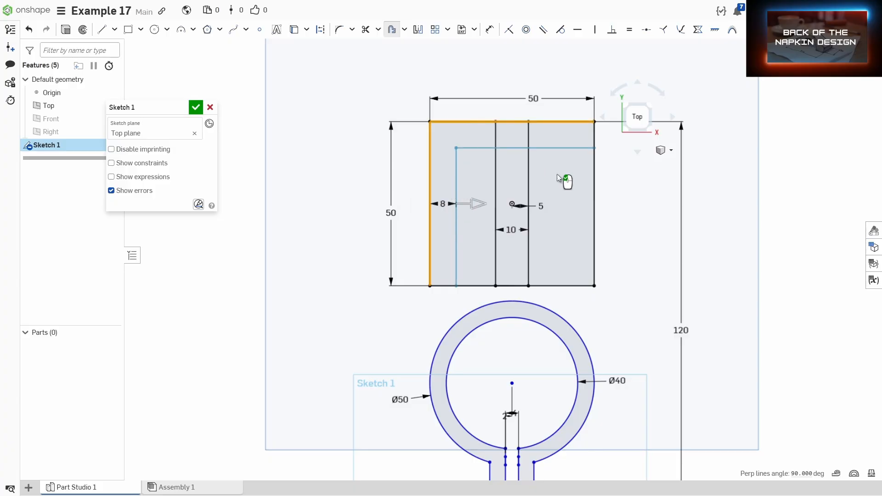
pyautogui.click(595, 158)
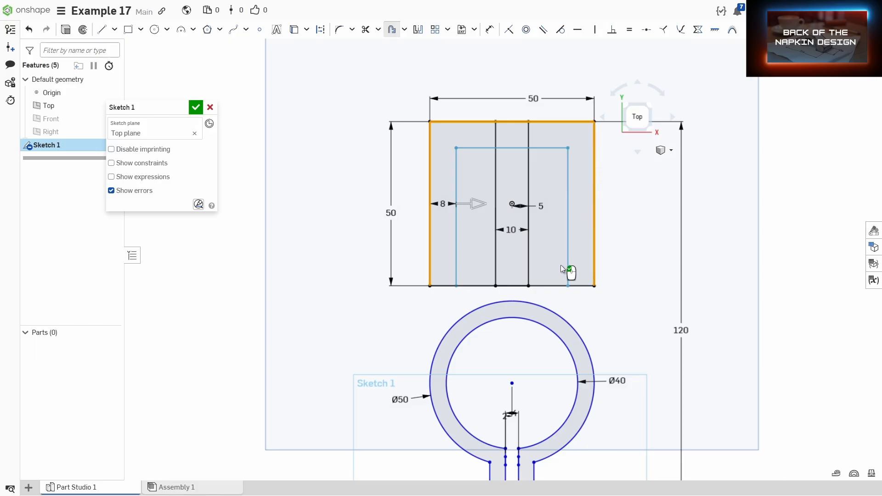
pyautogui.click(592, 285)
pyautogui.click(617, 248)
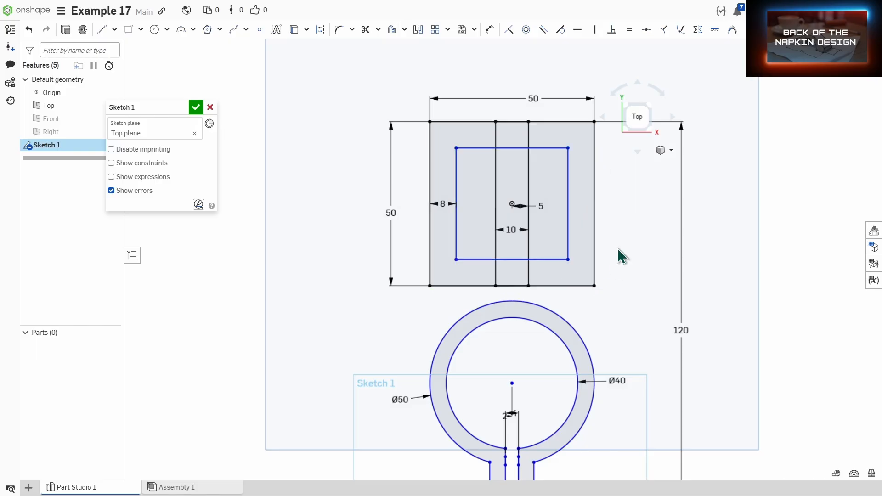
pyautogui.press('Return')
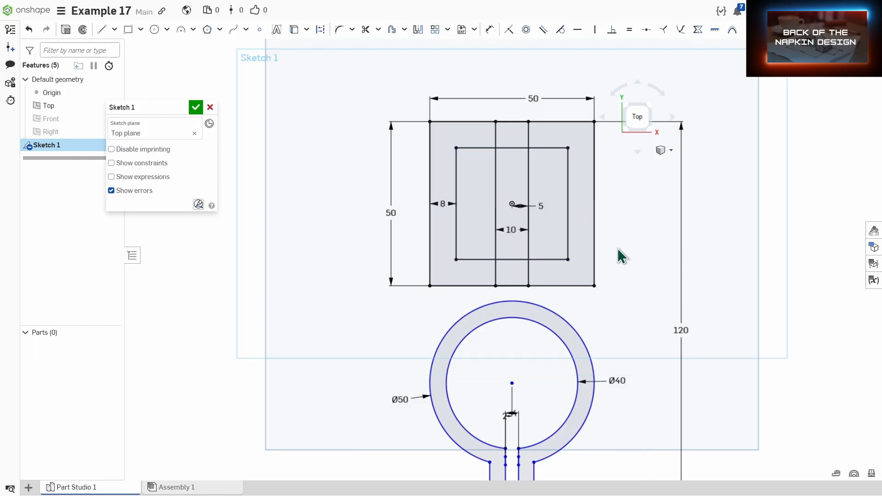
# Step: Convert the four lines of the inner offset square to construction geometry
pyautogui.moveTo(653, 283); pyautogui.dragTo(643, 297, button='middle')
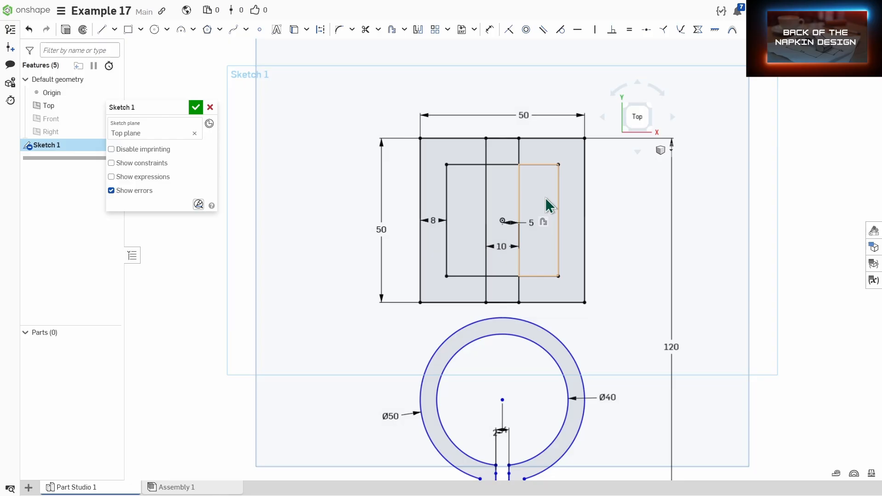
pyautogui.click(321, 31)
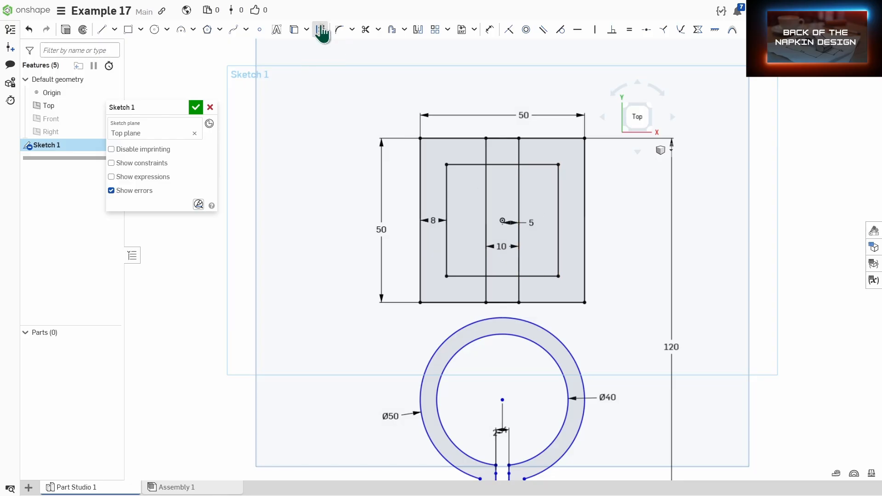
pyautogui.click(459, 165)
pyautogui.click(446, 180)
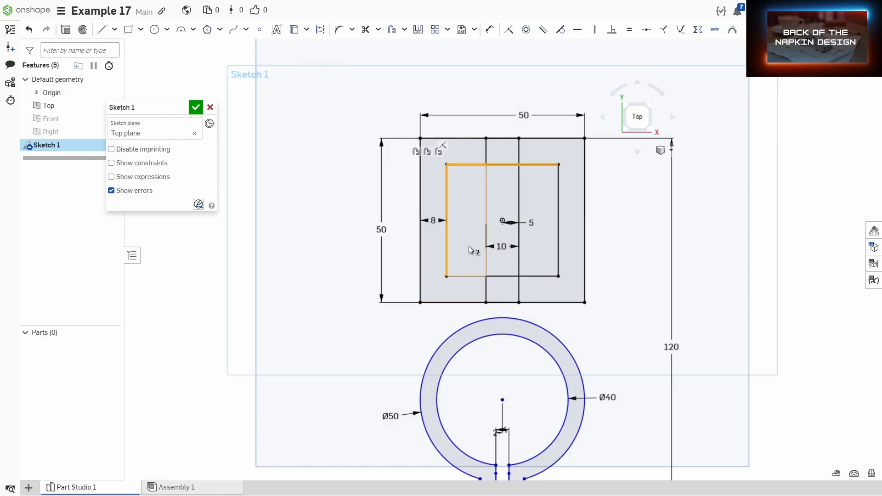
pyautogui.click(471, 275)
pyautogui.click(557, 253)
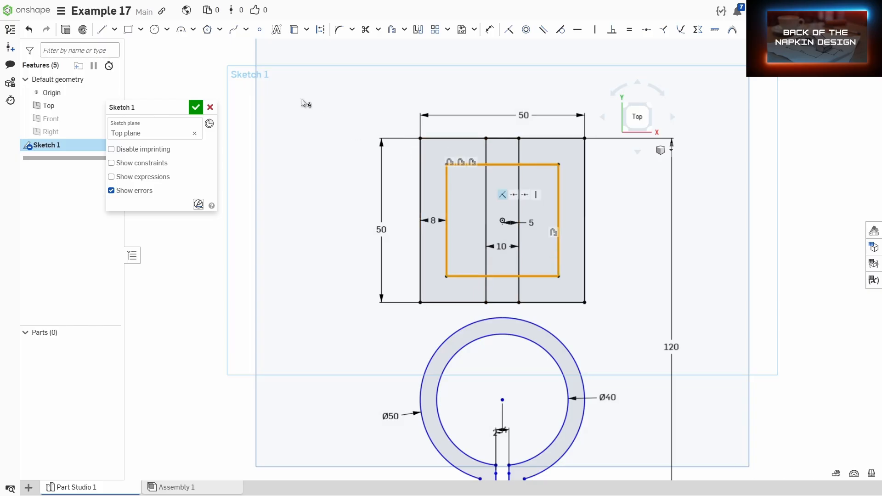
pyautogui.click(320, 30)
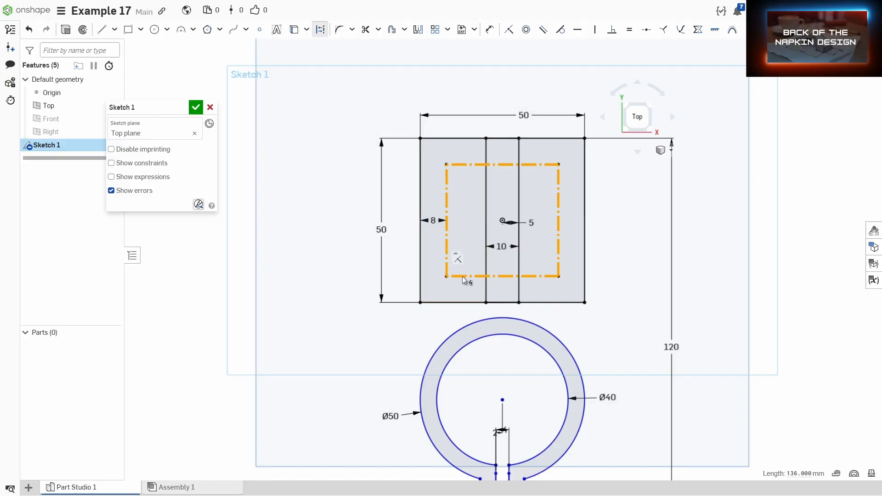
pyautogui.click(628, 239)
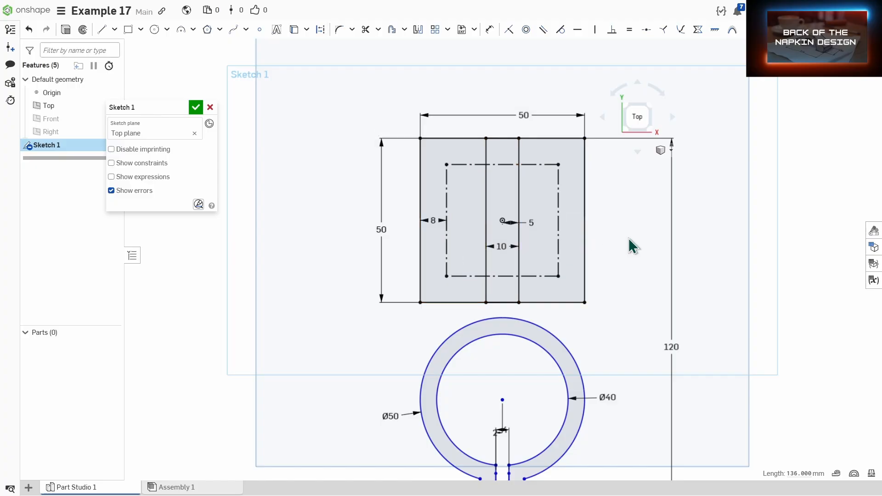
# Step: Sketch a circle centred on each corner of the construction square, about 8 to 10 mm in diameter
pyautogui.moveTo(616, 296); pyautogui.dragTo(641, 274, button='middle')
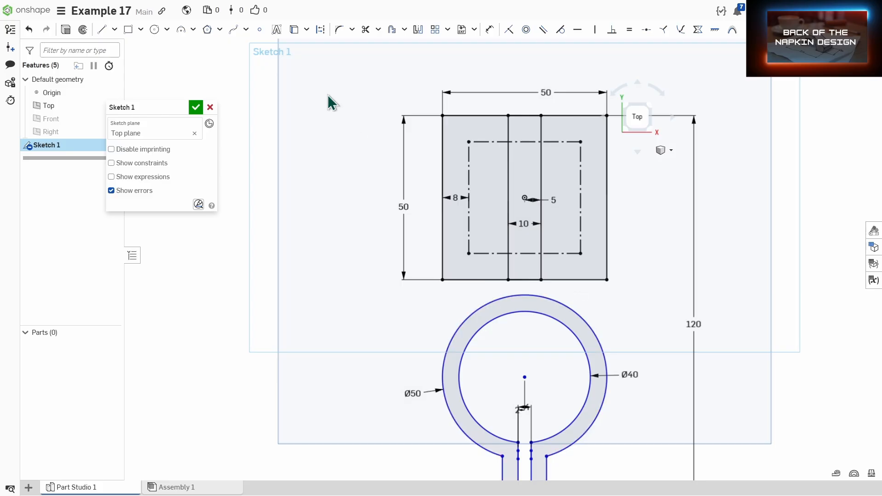
pyautogui.click(154, 30)
pyautogui.moveTo(469, 141); pyautogui.dragTo(482, 138)
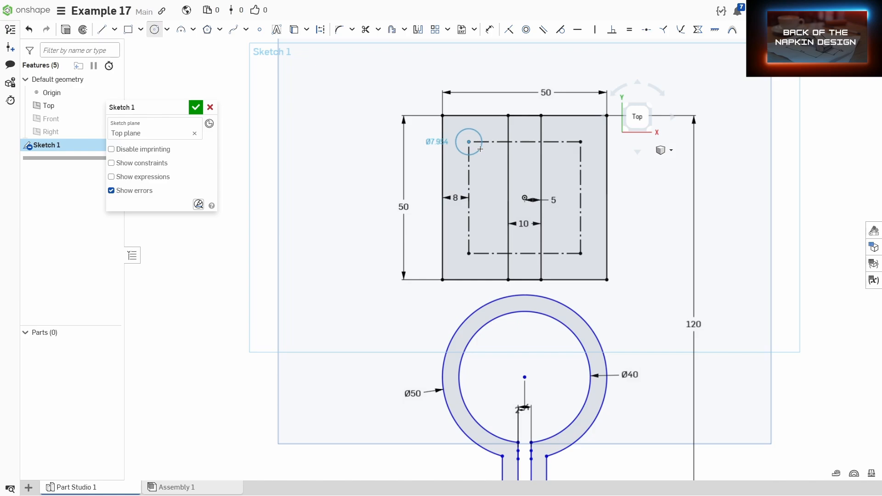
pyautogui.moveTo(580, 141); pyautogui.dragTo(593, 138)
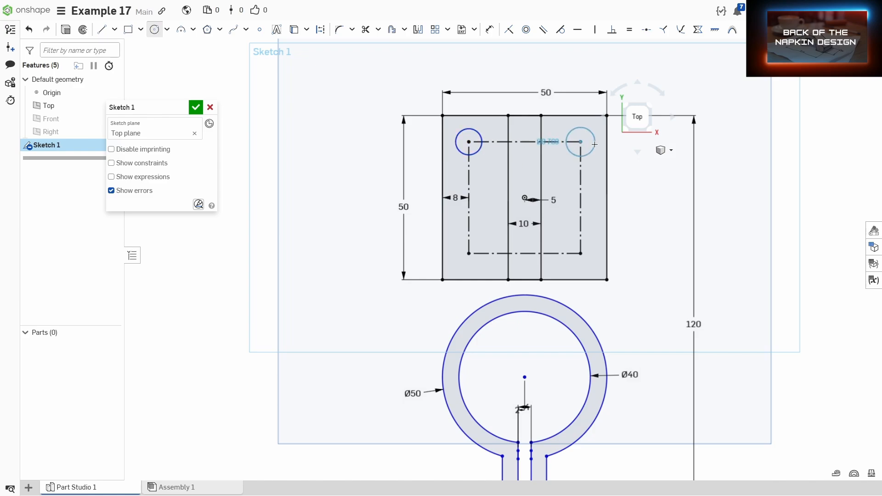
pyautogui.moveTo(582, 254)
pyautogui.mouseDown()
pyautogui.moveTo(589, 241)
pyautogui.moveTo(567, 259)
pyautogui.mouseUp()
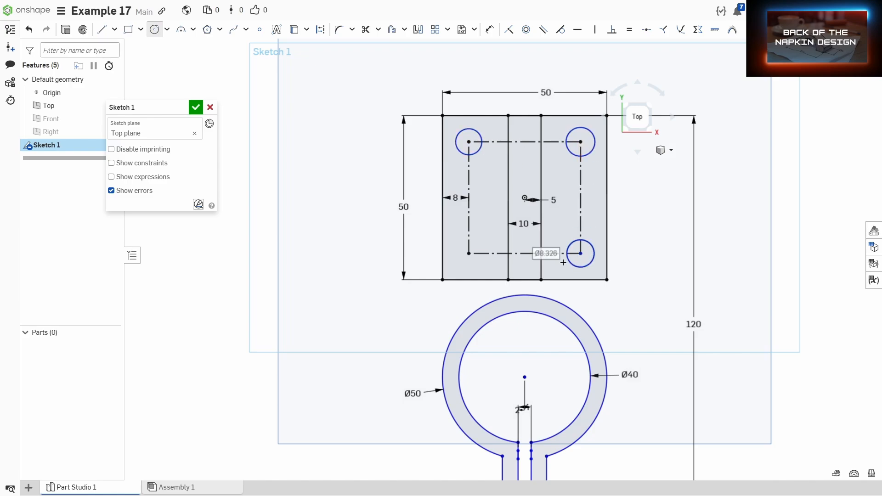
pyautogui.moveTo(469, 254)
pyautogui.mouseDown()
pyautogui.moveTo(478, 240)
pyautogui.moveTo(465, 238)
pyautogui.mouseUp()
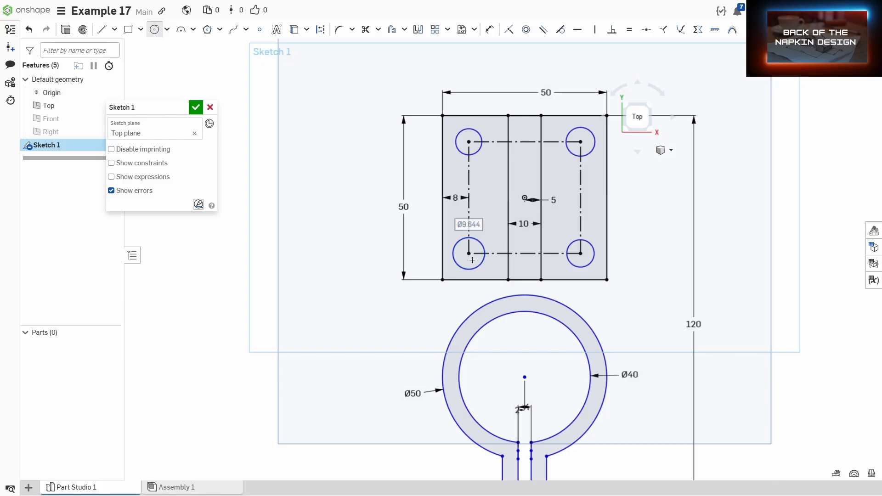
# Step: Dimension the two upper corner circles with a 6 mm diameter each
pyautogui.press('d')
pyautogui.click(456, 146)
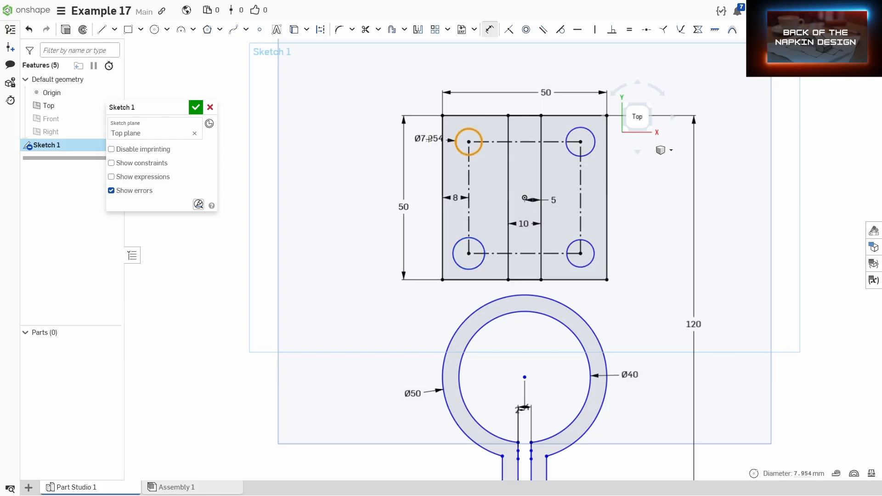
pyautogui.click(429, 139)
pyautogui.write('6')
pyautogui.press('Return')
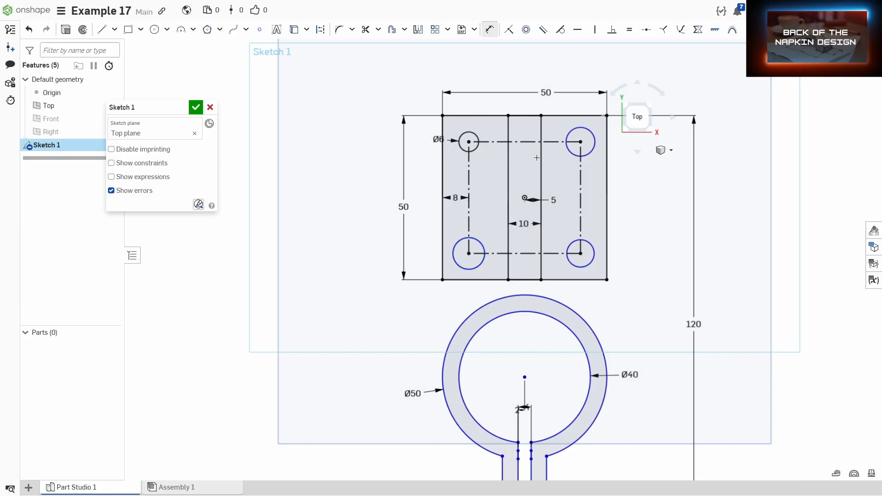
pyautogui.click(570, 156)
pyautogui.click(562, 167)
pyautogui.write('6')
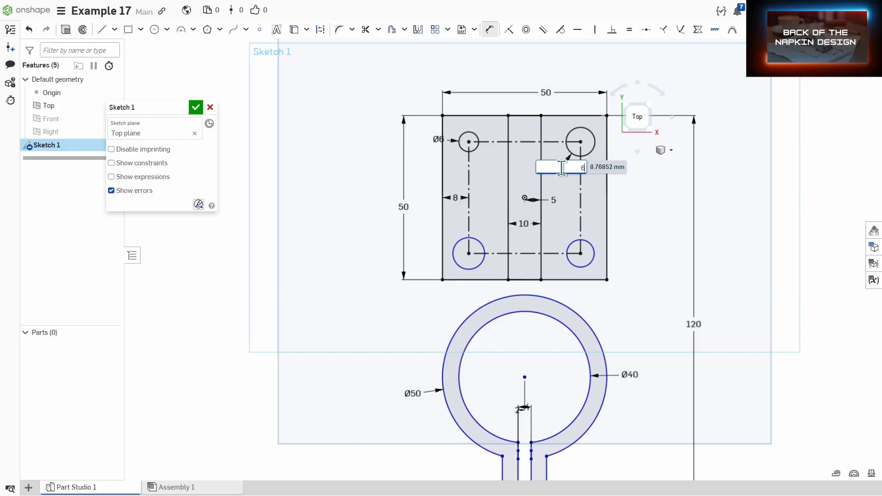
pyautogui.press('Return')
# Step: Dimension the two lower corner circles with a 6 mm diameter each
pyautogui.click(594, 248)
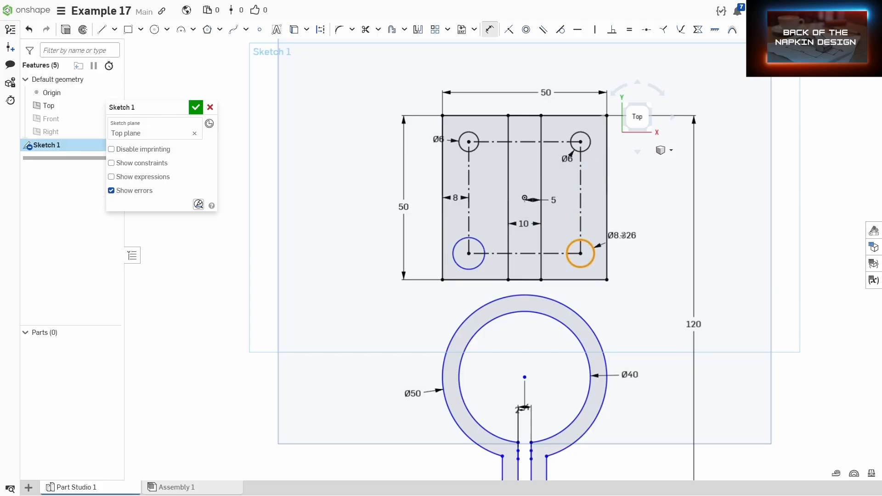
pyautogui.click(625, 236)
pyautogui.write('6')
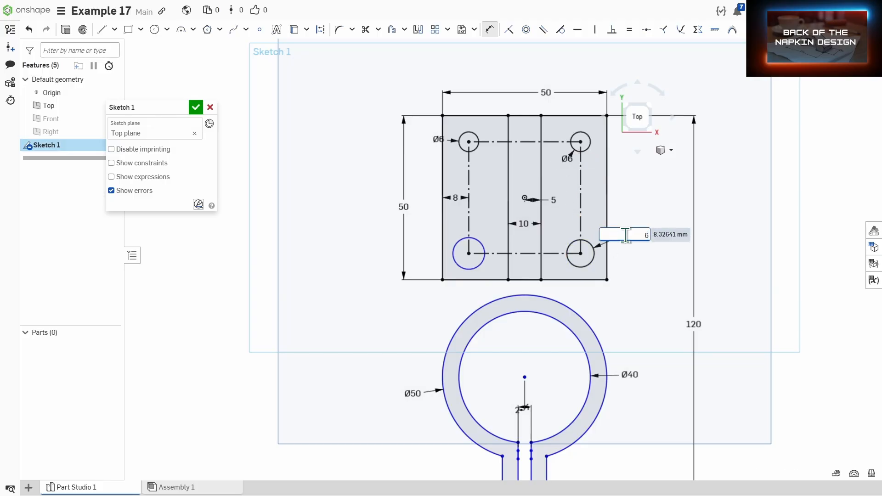
pyautogui.press('Return')
pyautogui.click(458, 264)
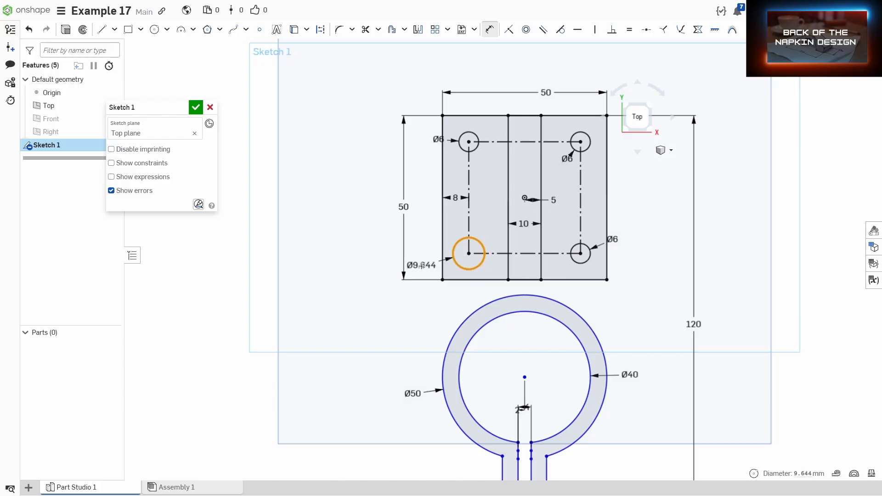
pyautogui.click(429, 265)
pyautogui.write('6')
pyautogui.press('Return')
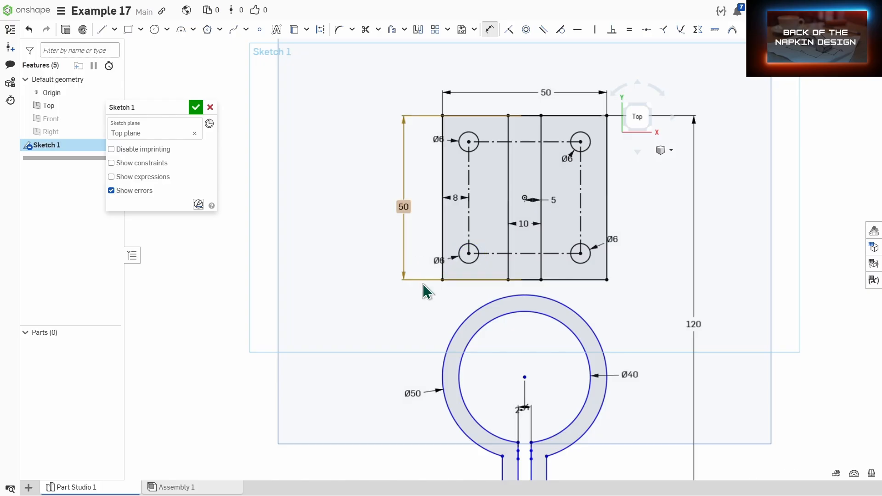
# Step: Extend the left line of the 10 mm centre strip down to the ring's inner circle
pyautogui.scroll(-1, 423, 283)
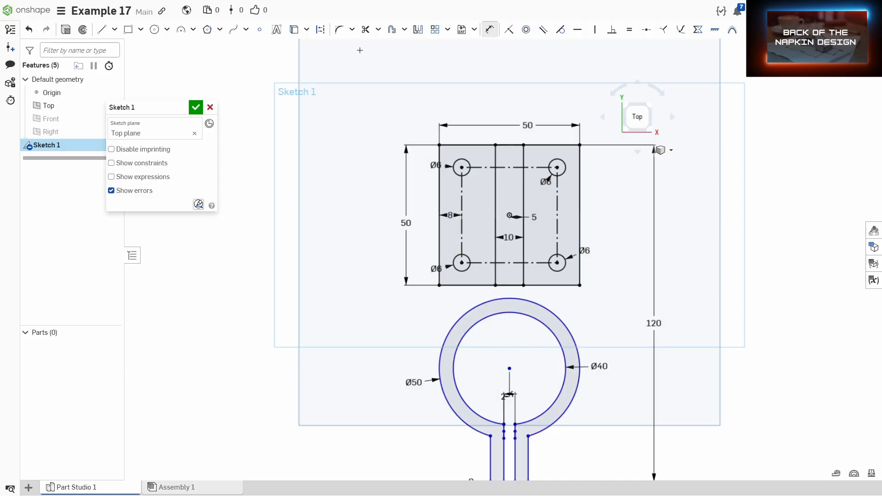
pyautogui.click(378, 30)
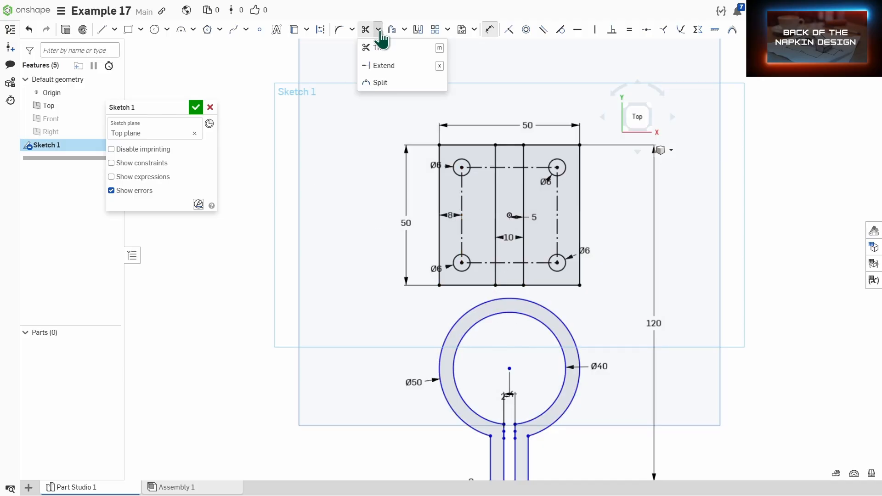
pyautogui.click(387, 66)
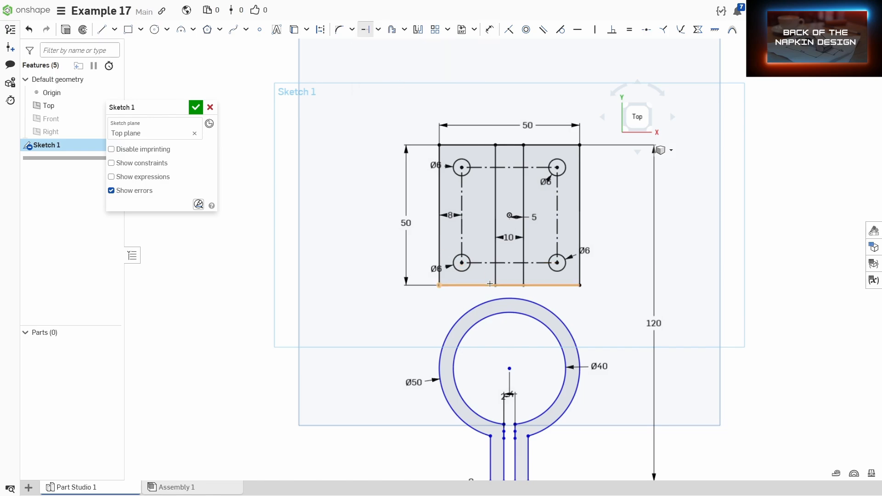
pyautogui.moveTo(495, 281); pyautogui.dragTo(494, 317)
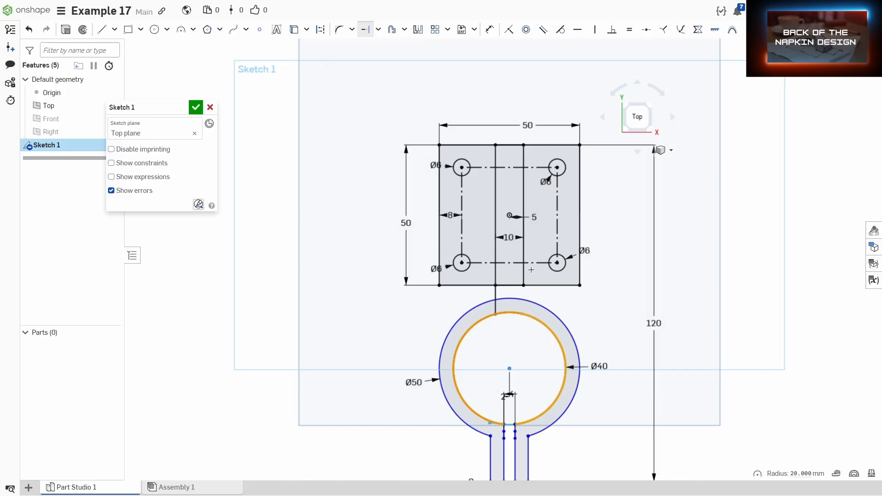
# Step: Try to extend the strip's right line to the ring's inner circle and undo the change
pyautogui.moveTo(523, 281); pyautogui.dragTo(523, 315)
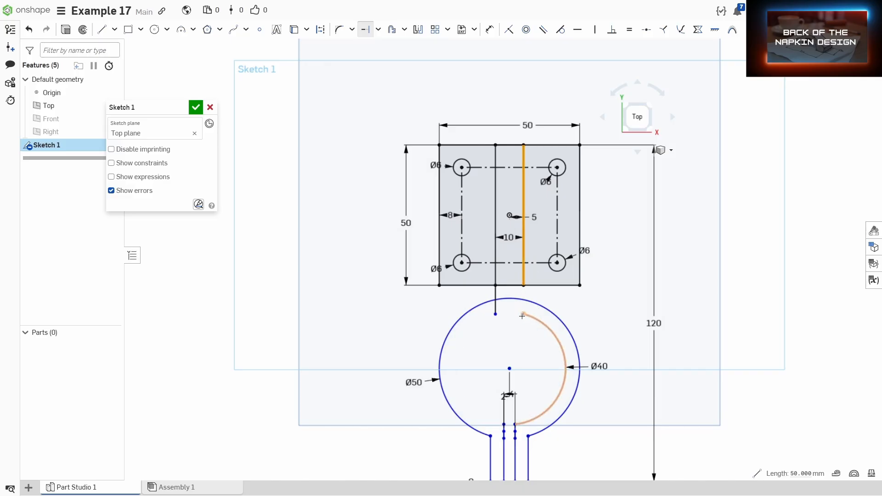
pyautogui.press('Escape')
pyautogui.hotkey('ctrl', 'z')
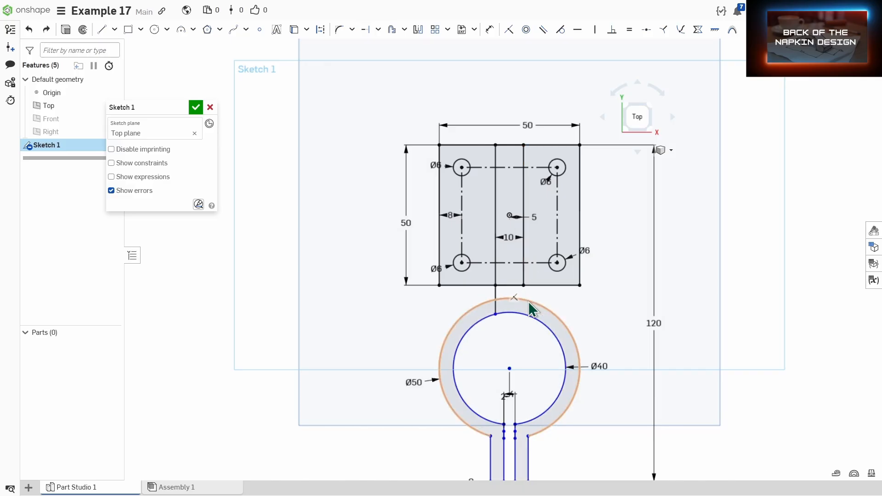
# Step: Extend the strip's right line to the ring's inner circle, trim the outer circle's arc between the strip lines, and undo the last trim
pyautogui.click(365, 29)
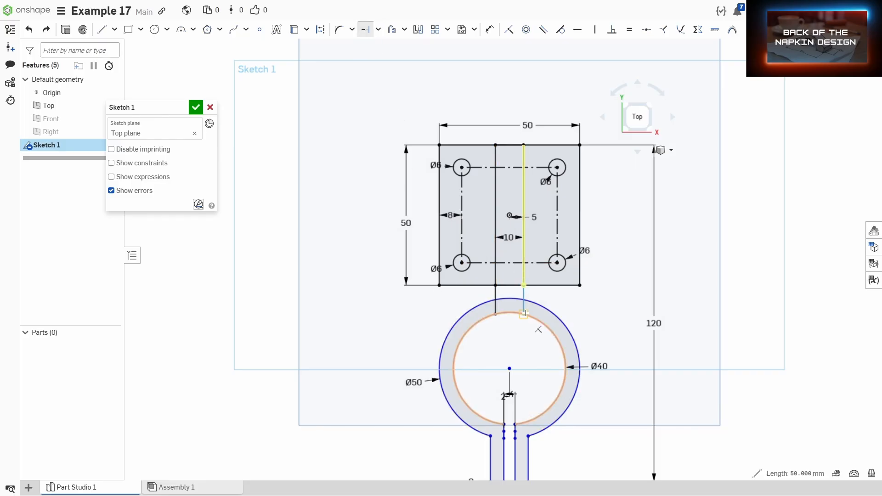
pyautogui.click(523, 275)
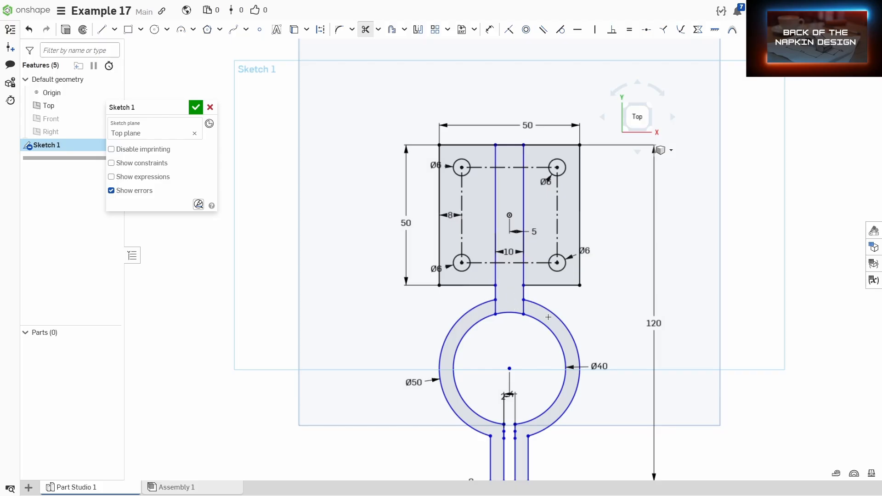
pyautogui.press('Escape')
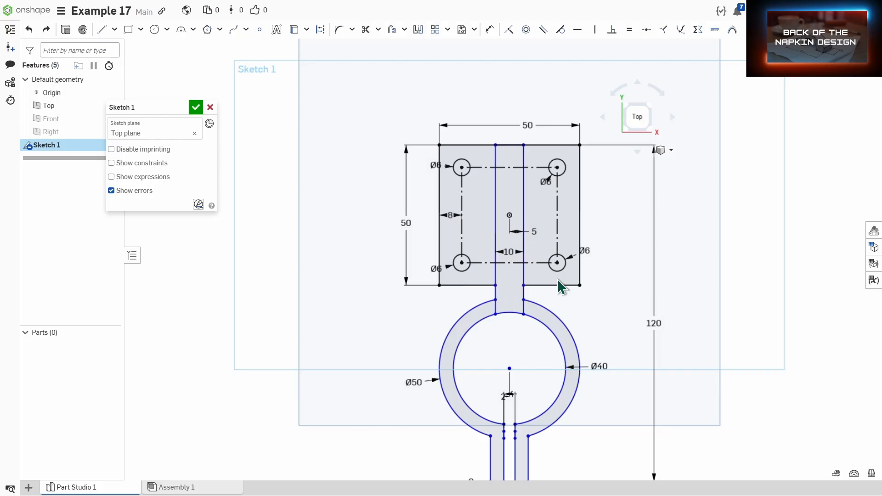
pyautogui.hotkey('ctrl', 'z')
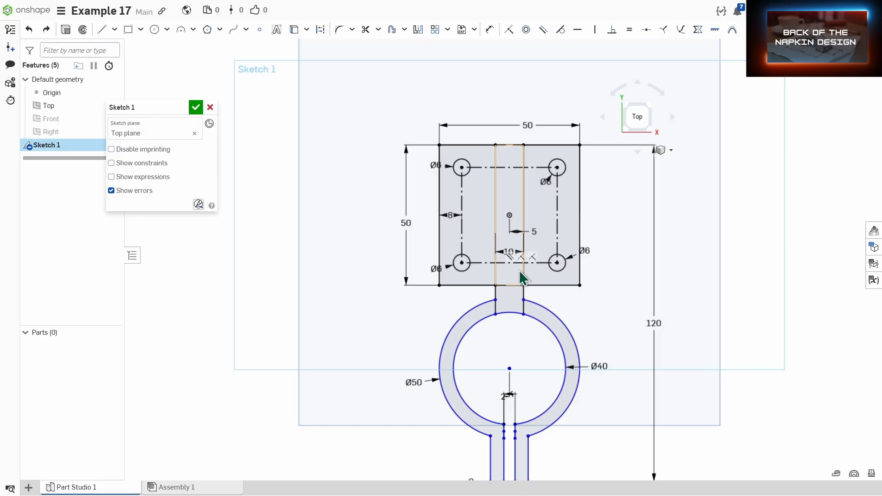
# Step: Trim the ends of both strip lines between the ring's outer and inner circles, and finish the sketch
pyautogui.press('m')
pyautogui.click(495, 307)
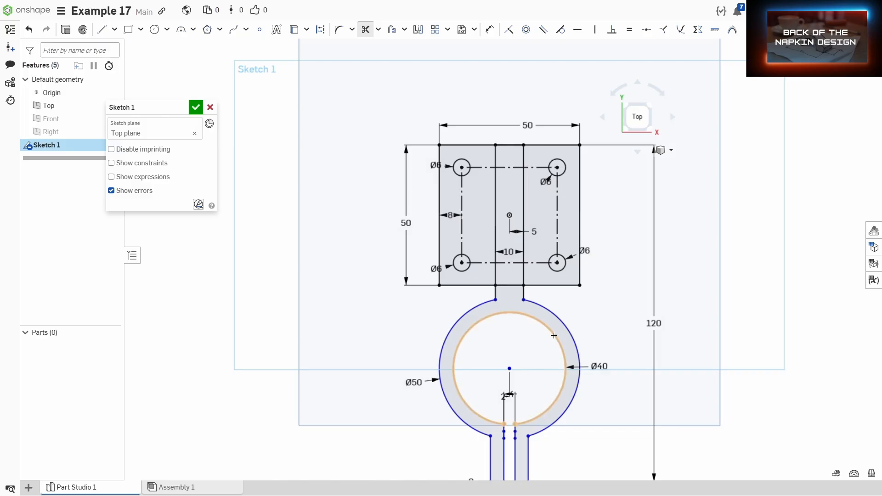
pyautogui.scroll(-3, 528, 381)
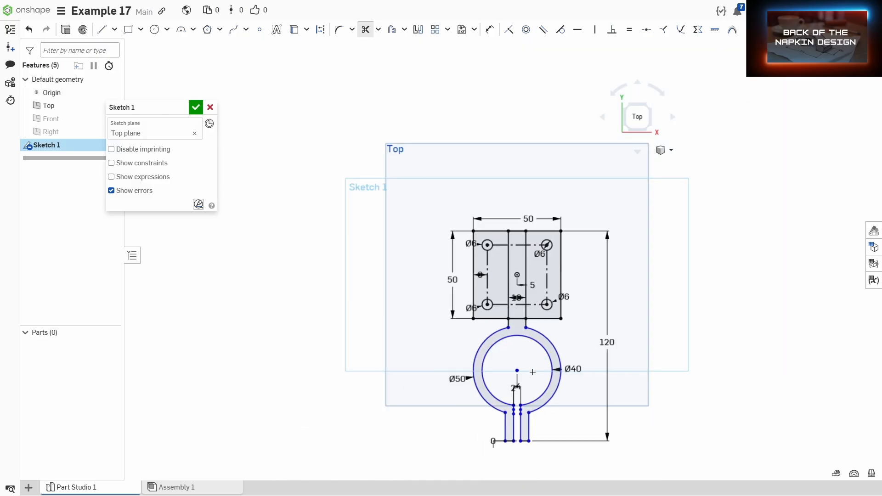
pyautogui.moveTo(532, 373); pyautogui.dragTo(529, 329, button='middle')
pyautogui.moveTo(548, 345); pyautogui.dragTo(525, 303, button='right')
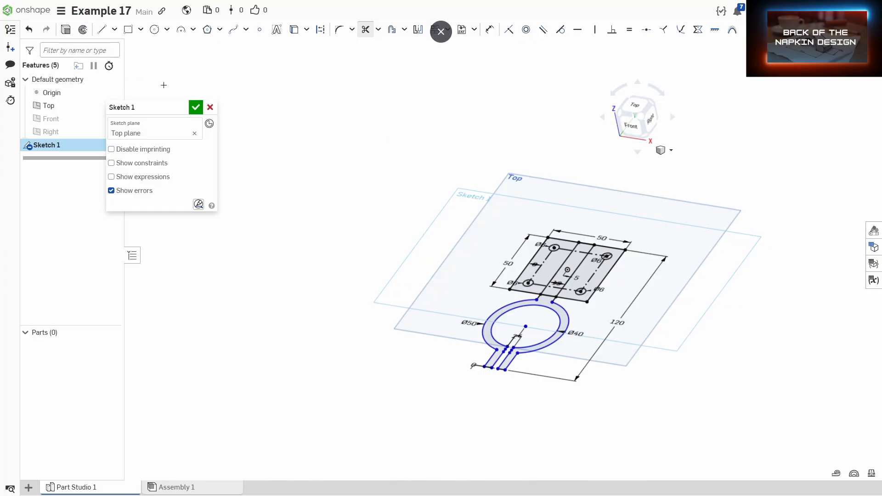
pyautogui.click(195, 108)
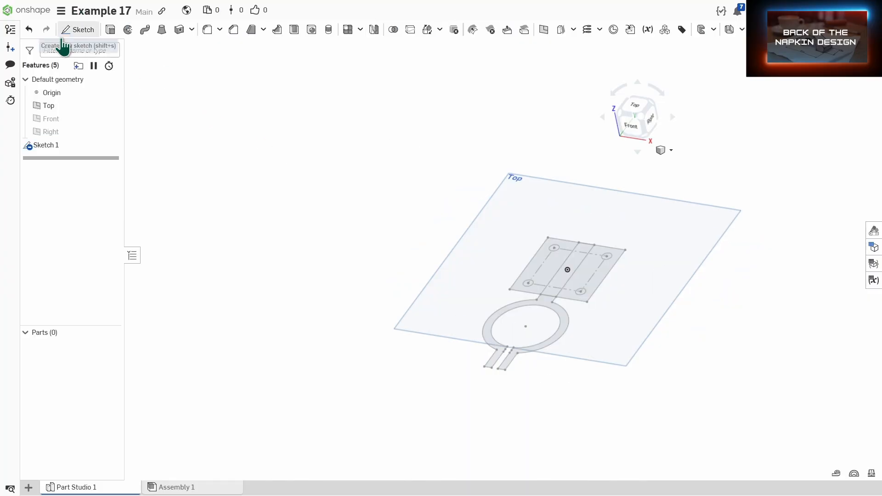
# Step: Extrude the three regions of the square, excluding the corner holes, 10 mm downward as a new solid
pyautogui.click(110, 31)
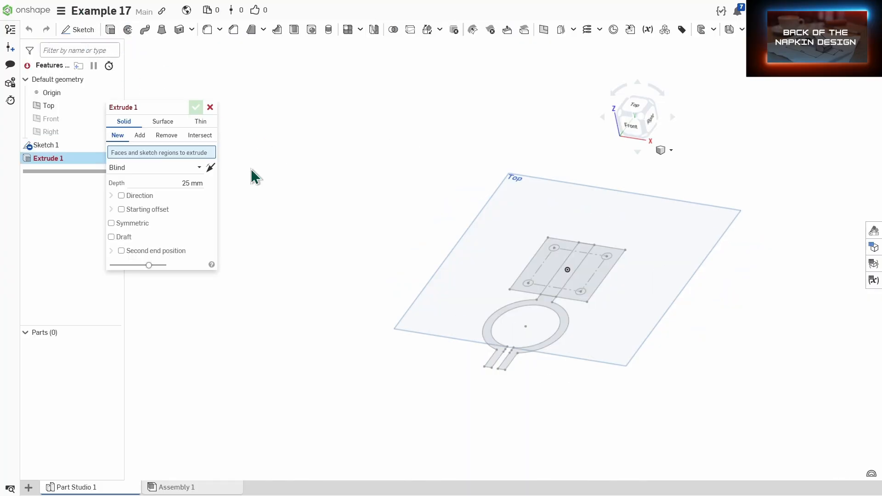
pyautogui.click(535, 263)
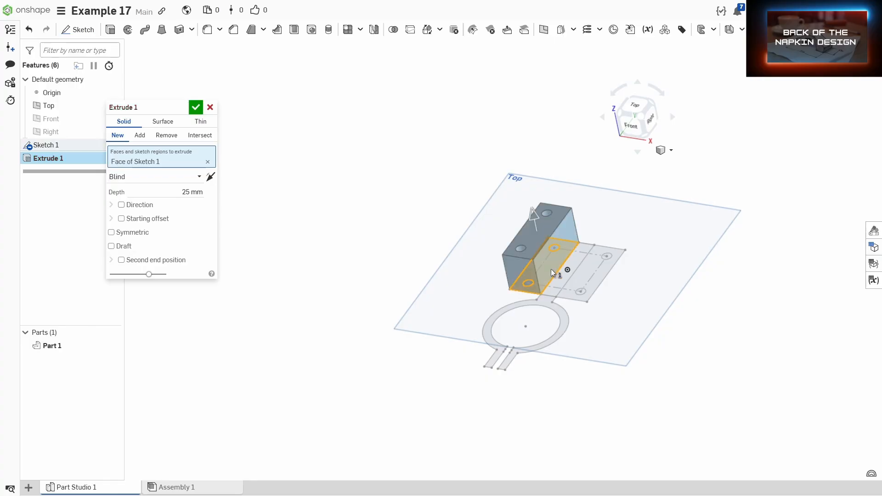
pyautogui.click(572, 265)
pyautogui.click(591, 269)
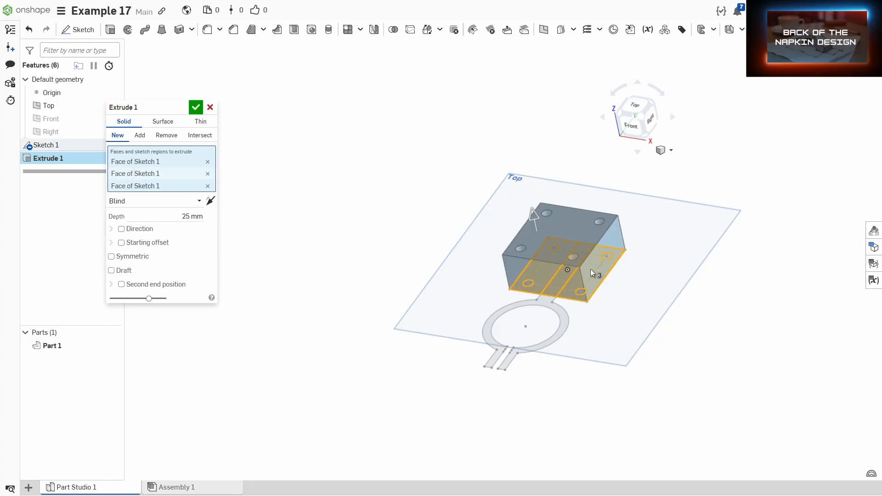
pyautogui.click(210, 201)
pyautogui.click(183, 213)
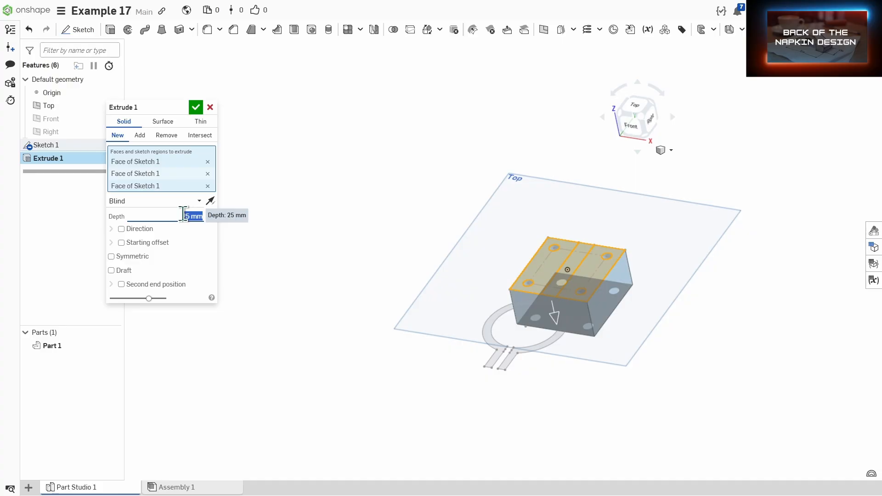
pyautogui.write('10')
pyautogui.press('Return')
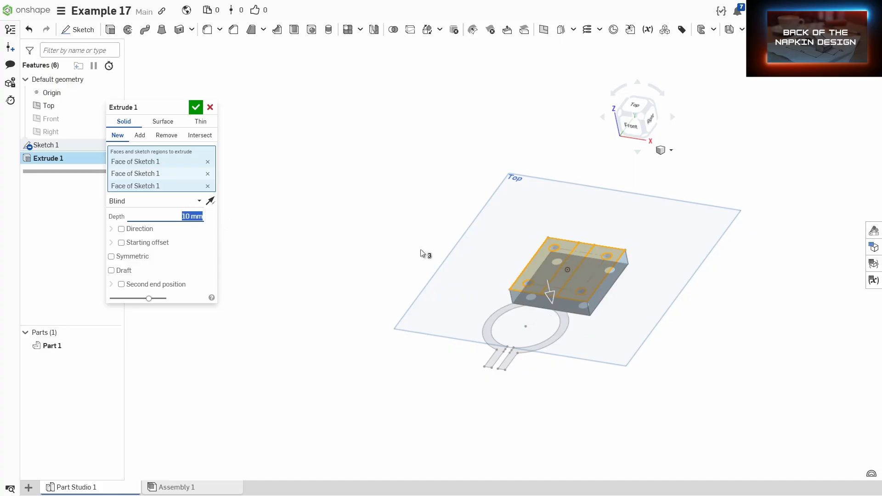
pyautogui.click(196, 108)
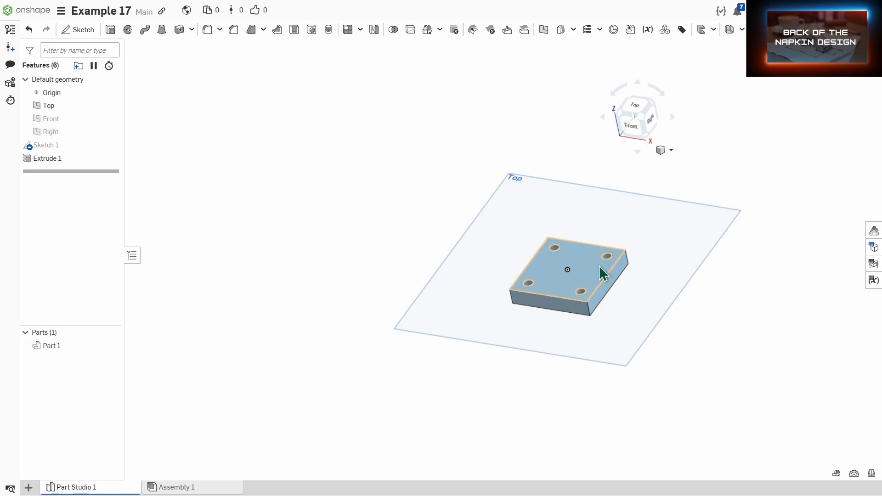
# Step: Make Sketch 1 visible so its remaining regions can be selected
pyautogui.moveTo(601, 271); pyautogui.dragTo(542, 237, button='middle')
pyautogui.click(110, 145)
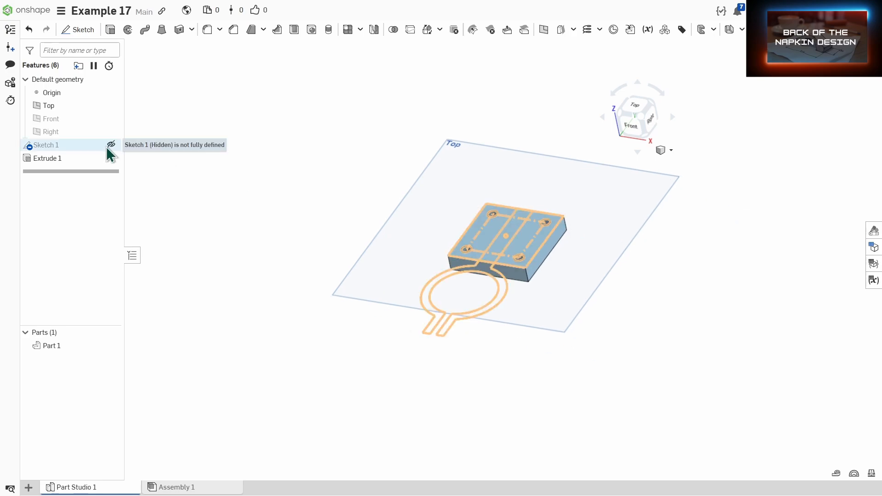
pyautogui.scroll(2, 487, 299)
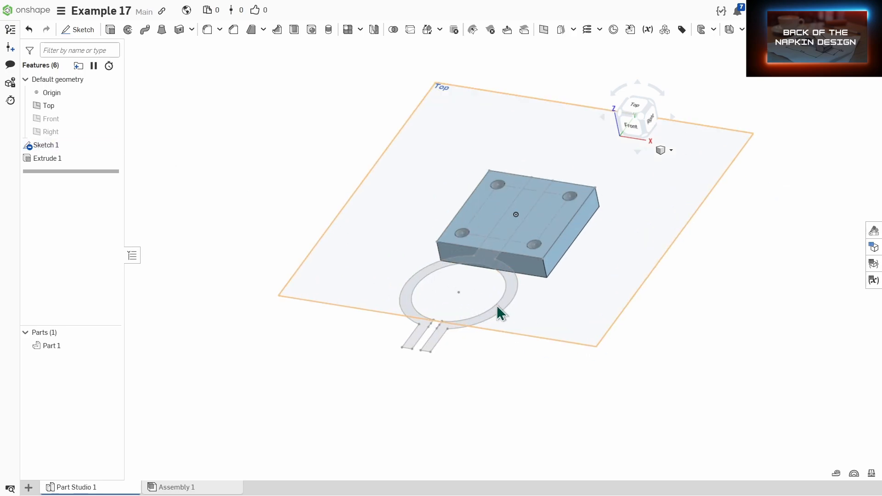
pyautogui.moveTo(547, 311); pyautogui.dragTo(562, 346, button='right')
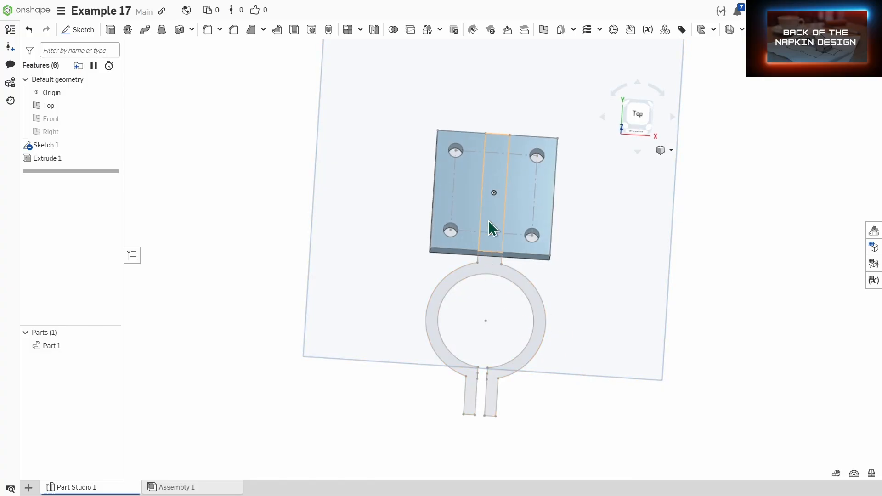
# Step: Extrude the centre strip region across the square plate 50 mm upward, adding it to Part 1
pyautogui.click(110, 29)
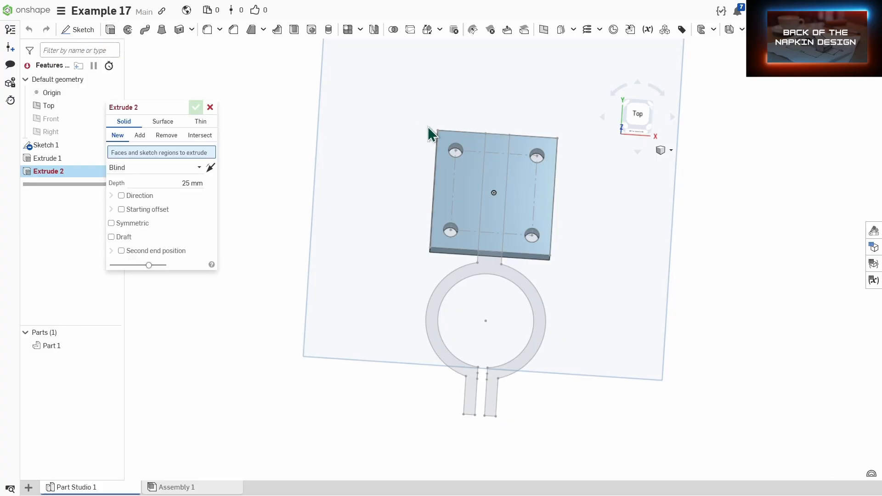
pyautogui.click(495, 145)
pyautogui.moveTo(525, 221)
pyautogui.mouseDown(button='right')
pyautogui.moveTo(511, 170)
pyautogui.moveTo(531, 160)
pyautogui.moveTo(506, 151)
pyautogui.moveTo(494, 164)
pyautogui.moveTo(489, 153)
pyautogui.mouseUp(button='right')
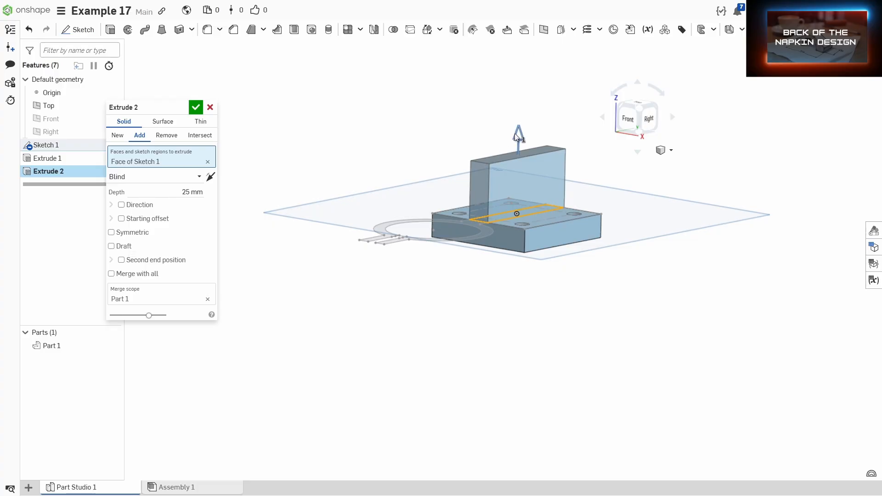
pyautogui.click(169, 195)
pyautogui.write('60')
pyautogui.press('Return')
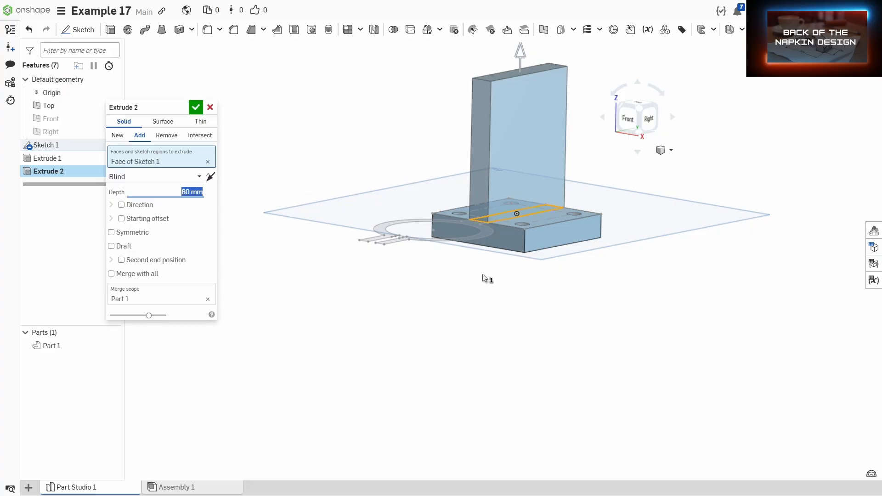
pyautogui.write('50')
pyautogui.press('Return')
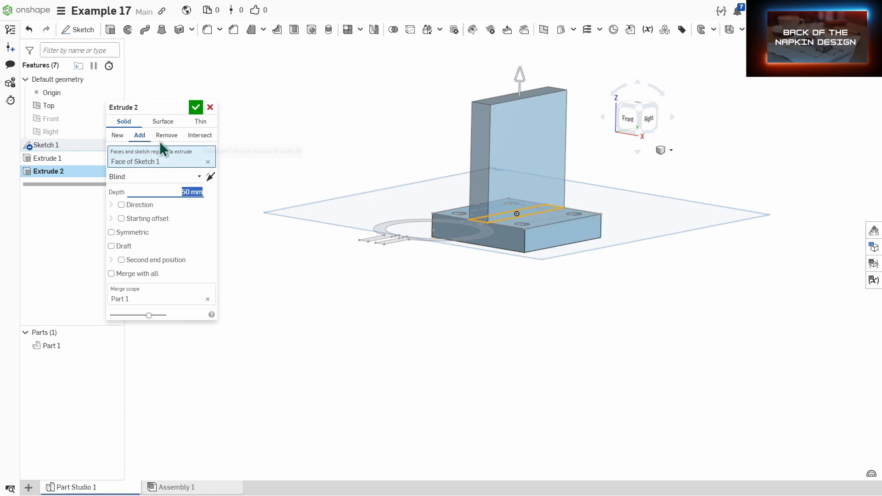
pyautogui.click(192, 109)
# Step: Extrude the slotted ring region with its legs 20 mm upward from a 30 mm starting offset, adding it to Part 1
pyautogui.moveTo(338, 228); pyautogui.dragTo(514, 324, button='right')
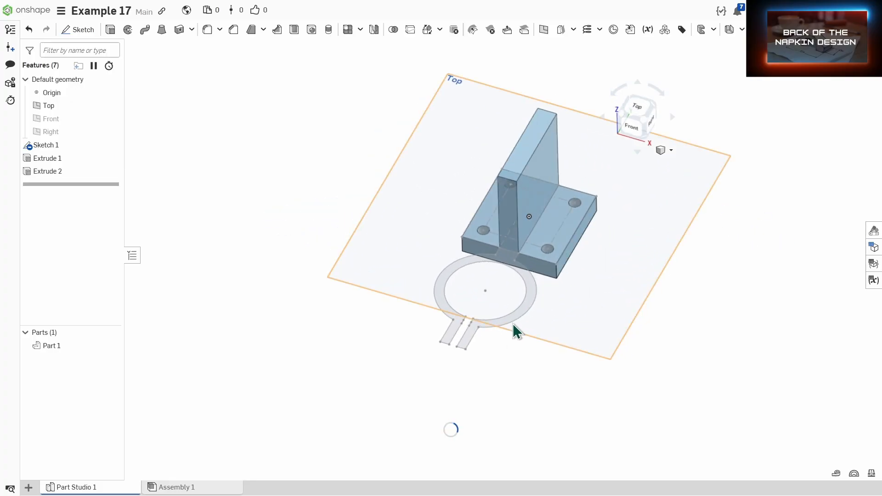
pyautogui.click(524, 290)
pyautogui.click(110, 30)
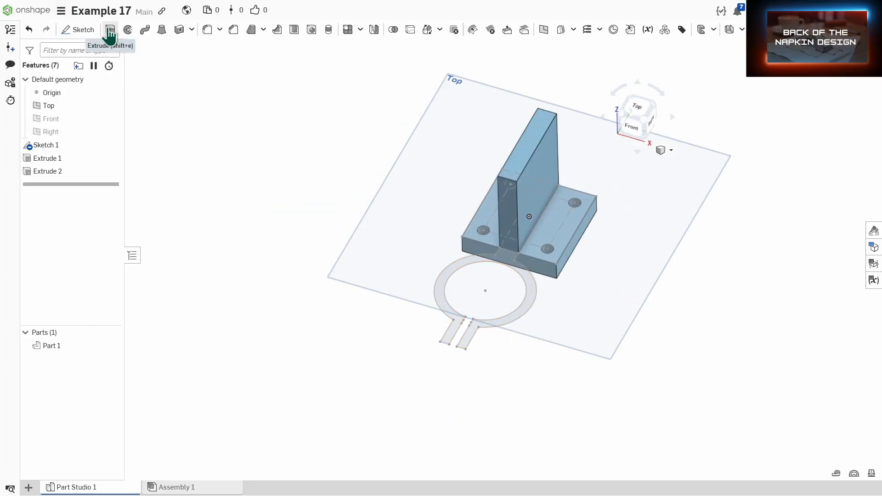
pyautogui.moveTo(500, 310); pyautogui.dragTo(511, 296, button='right')
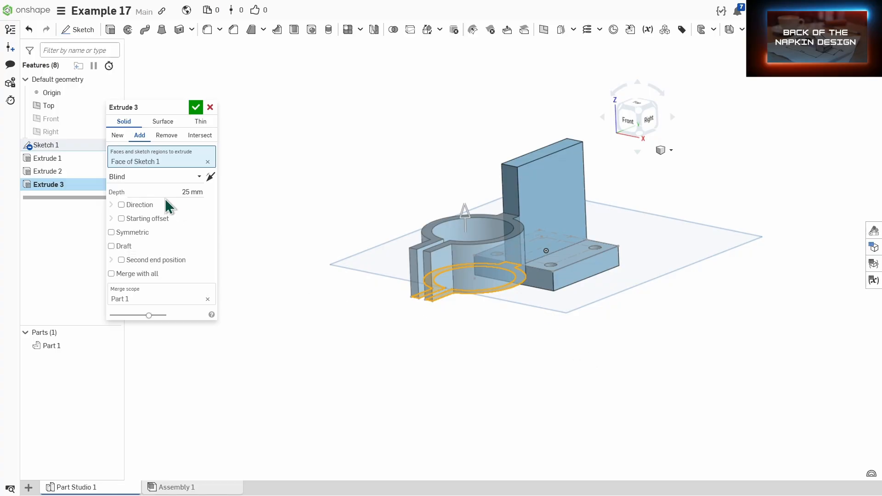
pyautogui.click(122, 218)
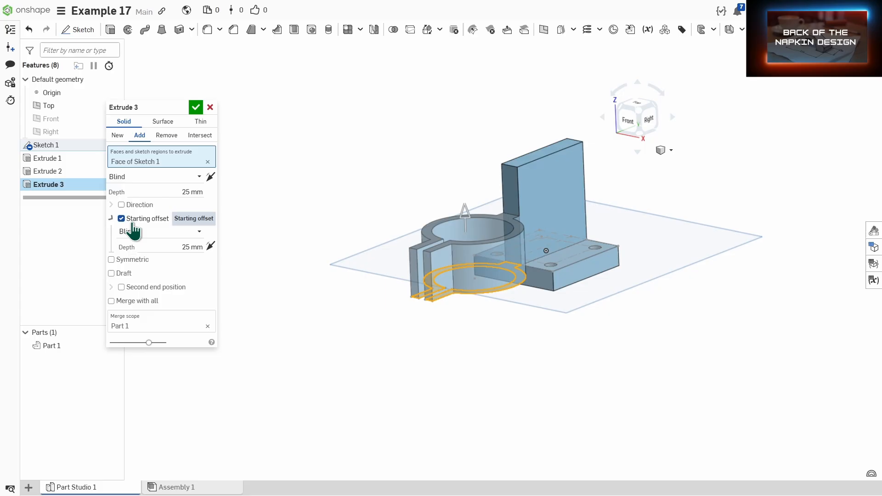
pyautogui.click(173, 247)
pyautogui.write('30')
pyautogui.press('Return')
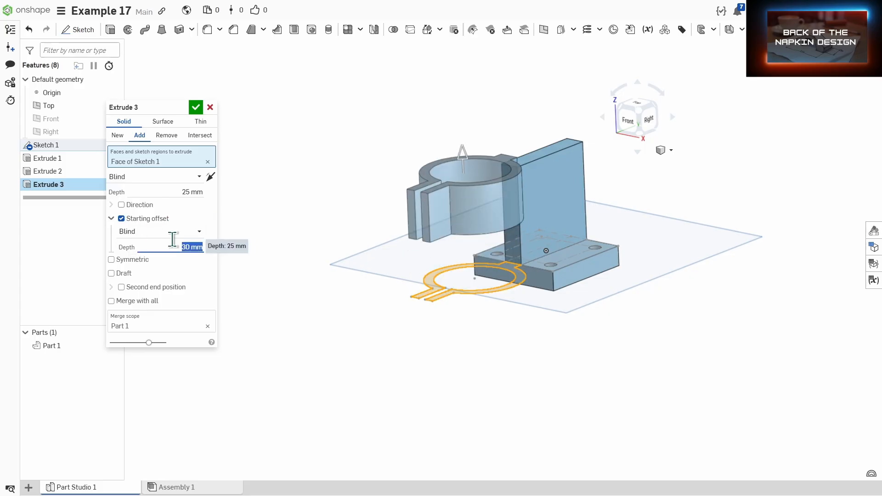
pyautogui.click(173, 177)
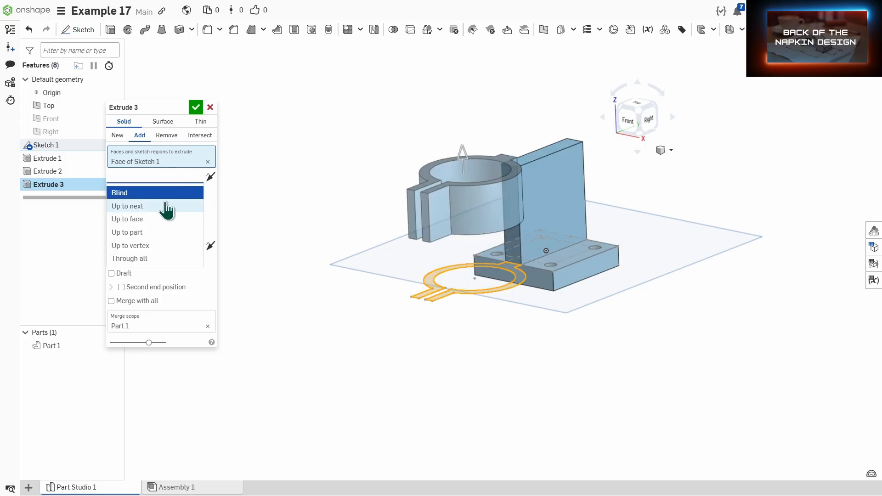
pyautogui.click(210, 211)
pyautogui.click(179, 192)
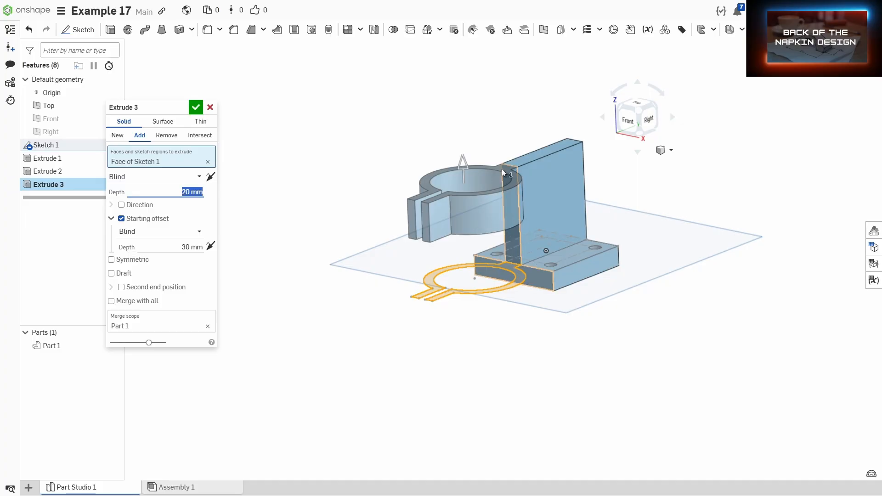
pyautogui.click(199, 107)
# Step: Start a sketch on the large right-hand face of the upright wall and view it from the right
pyautogui.moveTo(496, 388); pyautogui.dragTo(504, 372, button='right')
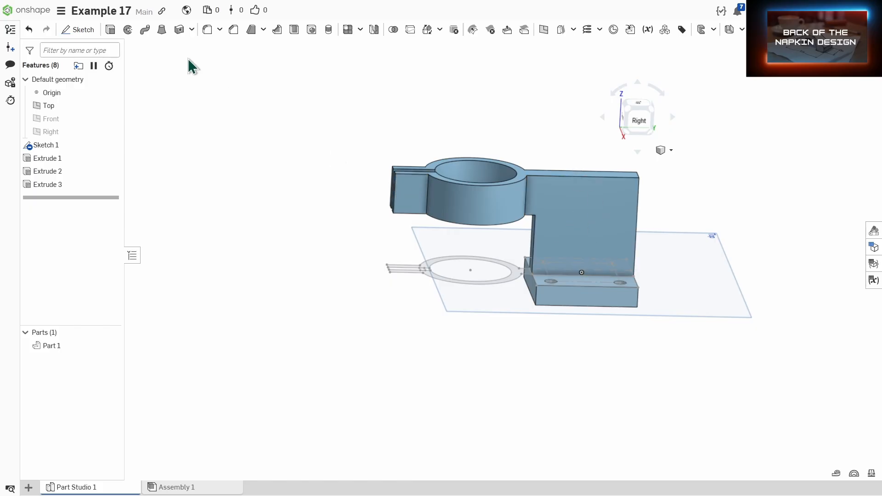
pyautogui.click(77, 29)
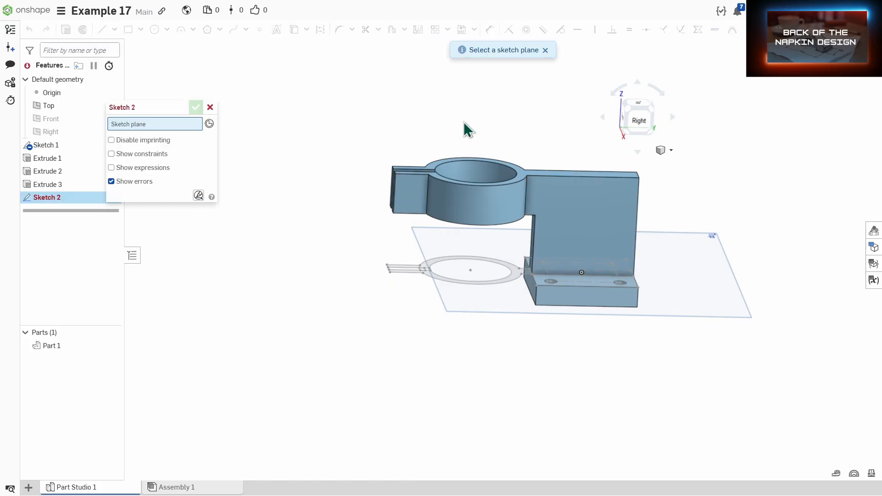
pyautogui.click(611, 203)
pyautogui.click(640, 121)
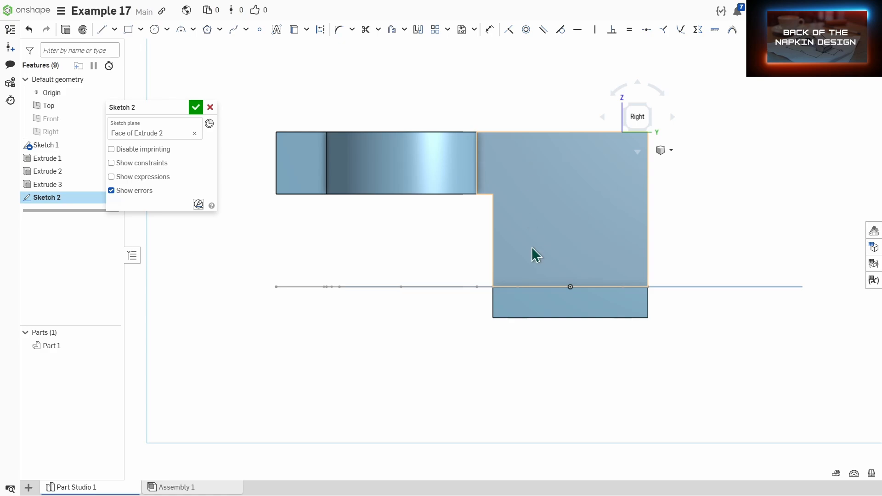
# Step: Offset the top edge of the upright wall 10 mm downward in the sketch
pyautogui.click(392, 29)
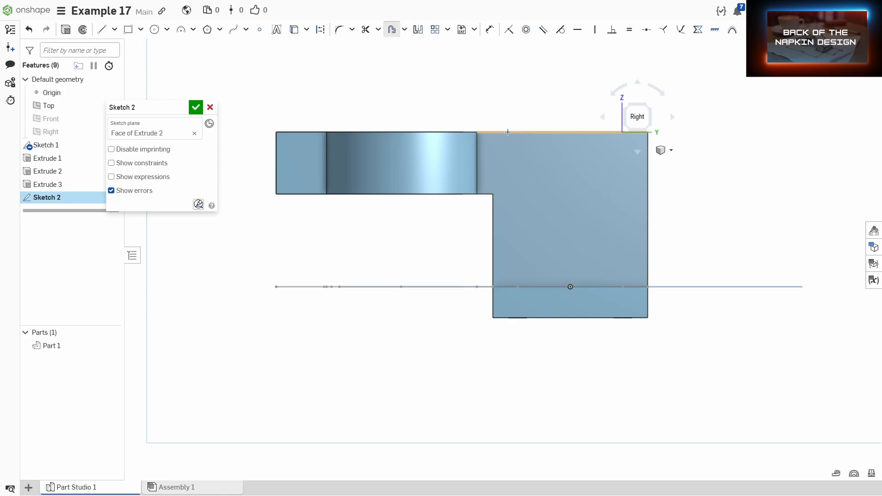
pyautogui.click(563, 132)
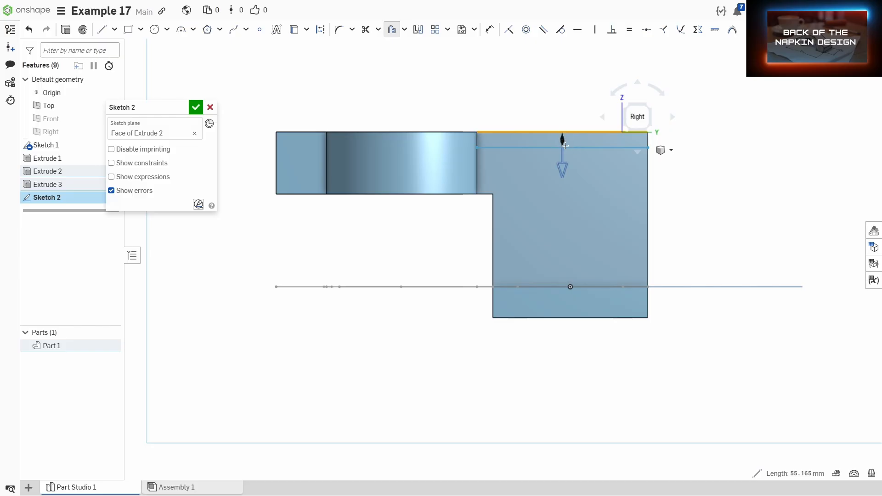
pyautogui.click(564, 139)
pyautogui.write('1')
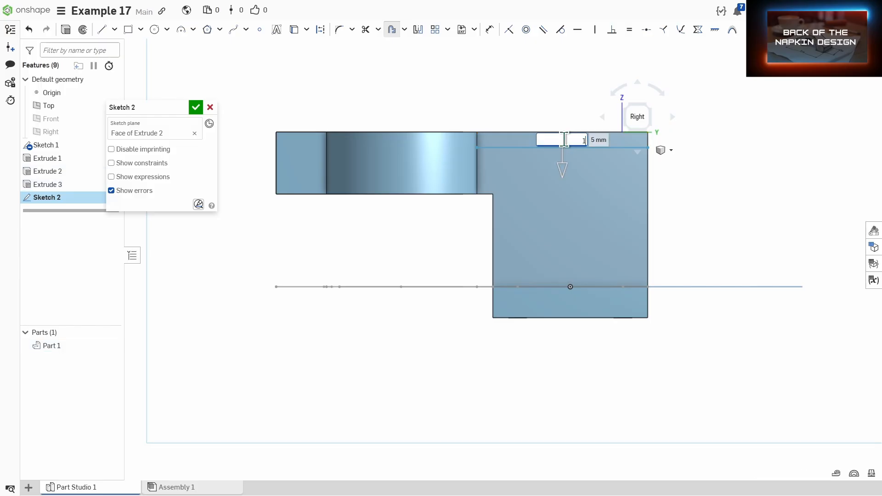
pyautogui.write('0')
pyautogui.press('Return')
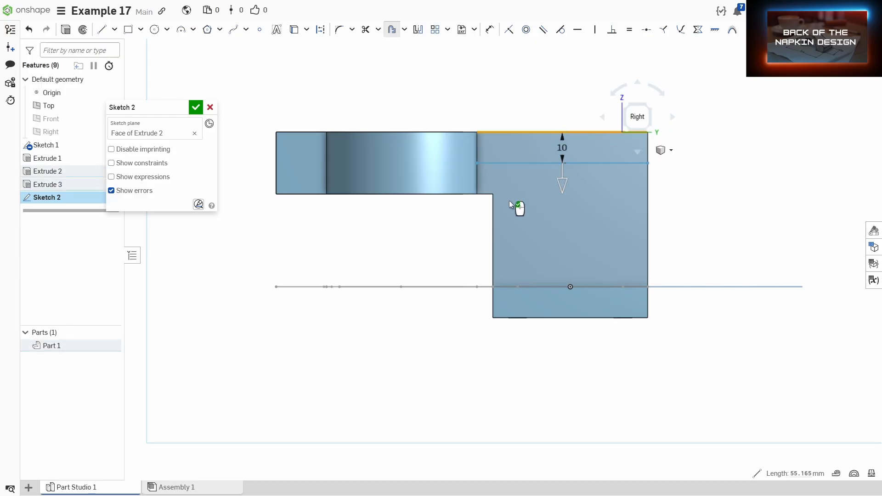
# Step: Extend the 10 mm inward offset to a chain of the upright wall's top edge and its vertical edge farthest from the ring
pyautogui.click(493, 199)
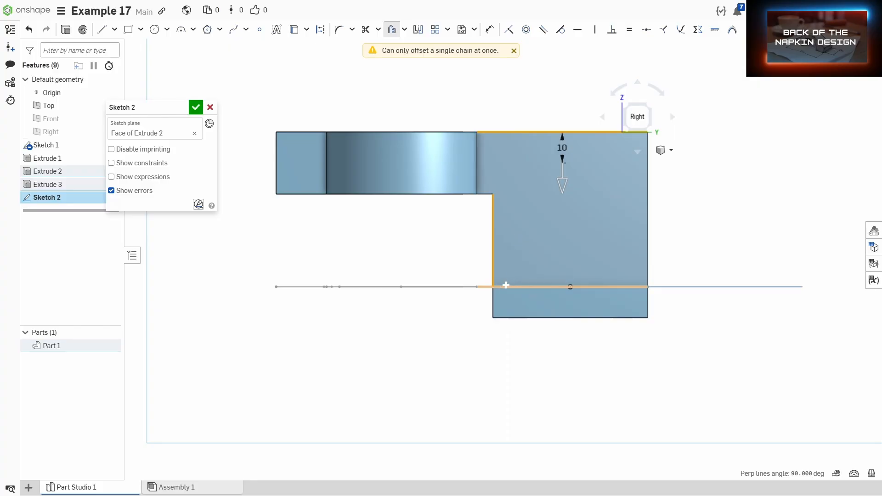
pyautogui.click(539, 286)
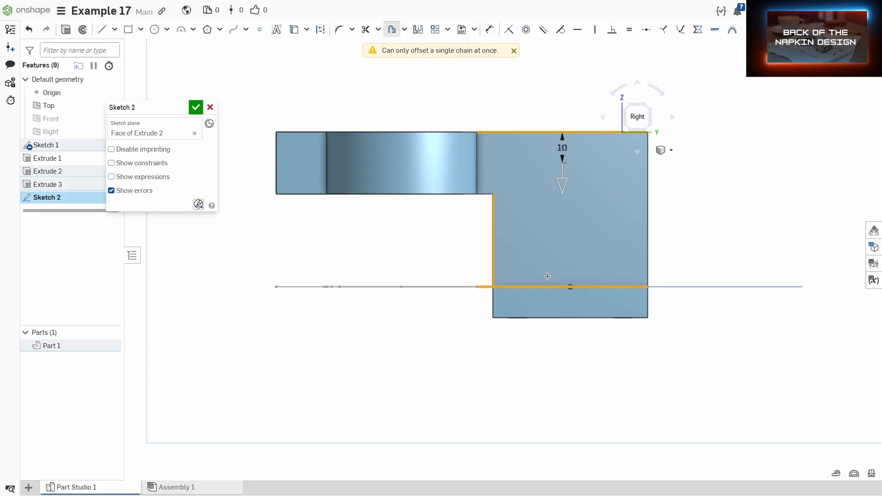
pyautogui.click(647, 271)
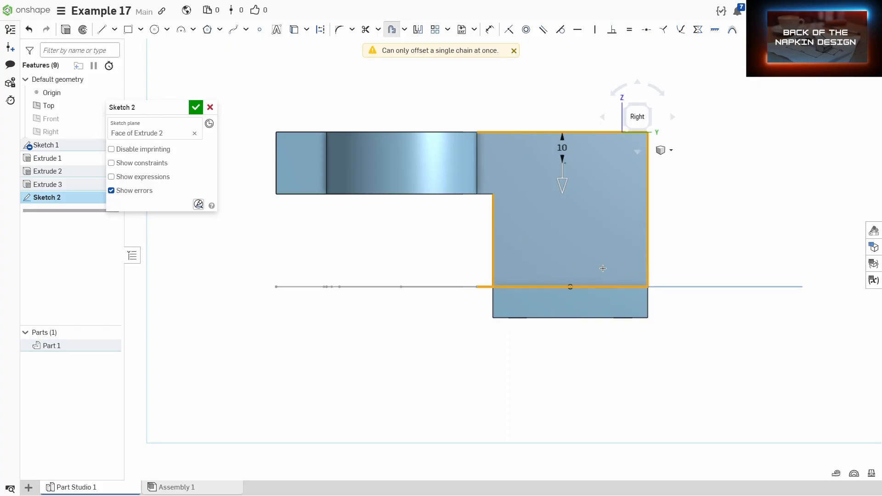
pyautogui.click(513, 51)
pyautogui.moveTo(503, 257); pyautogui.dragTo(488, 285, button='right')
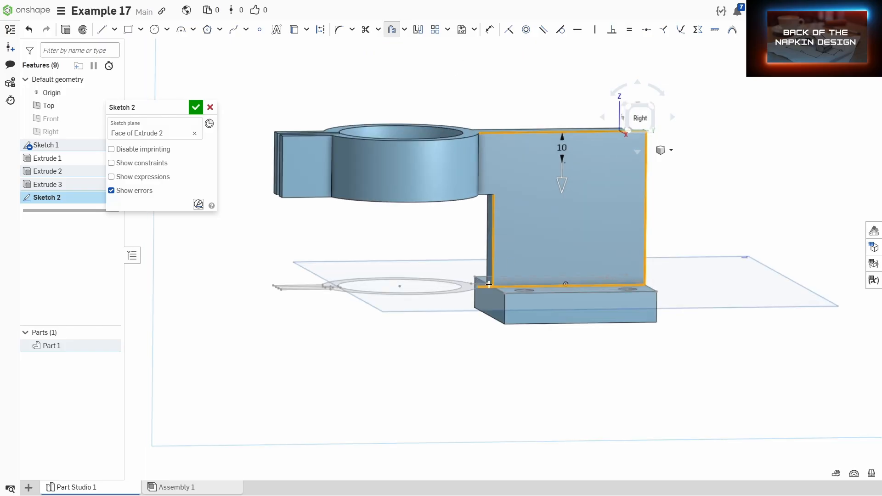
pyautogui.click(544, 286)
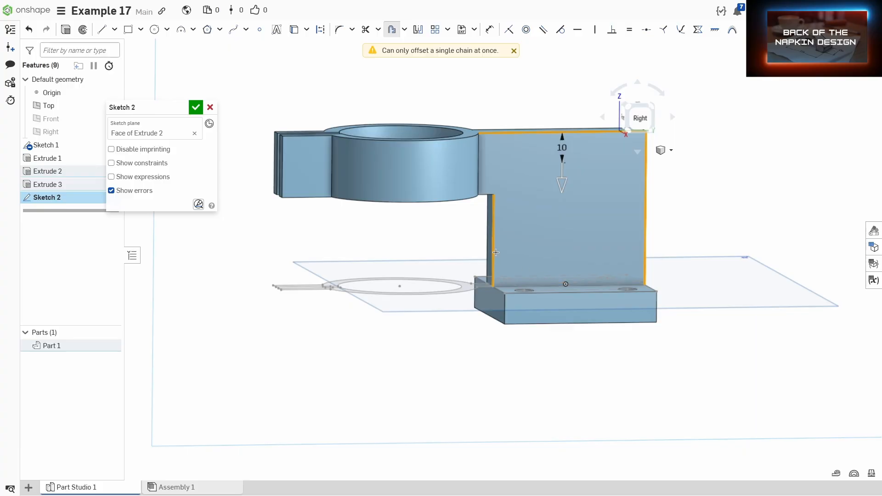
pyautogui.moveTo(555, 245)
pyautogui.mouseDown(button='right')
pyautogui.moveTo(544, 251)
pyautogui.moveTo(556, 255)
pyautogui.mouseUp(button='right')
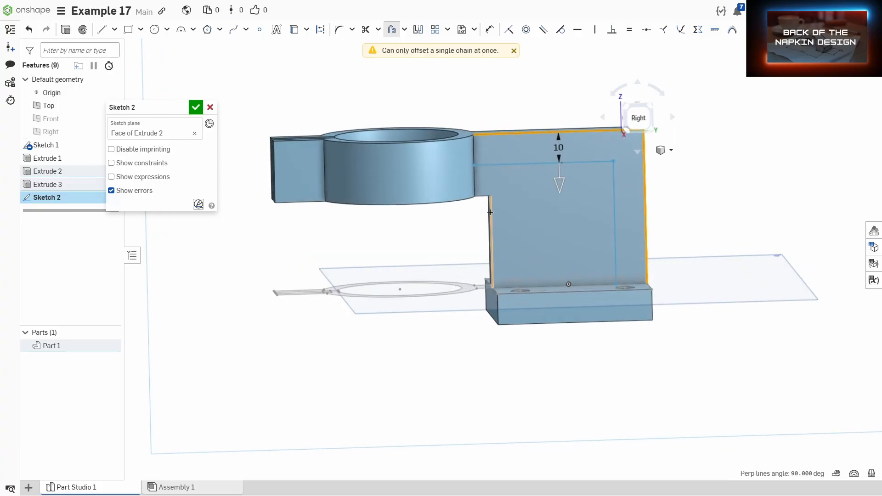
pyautogui.click(493, 214)
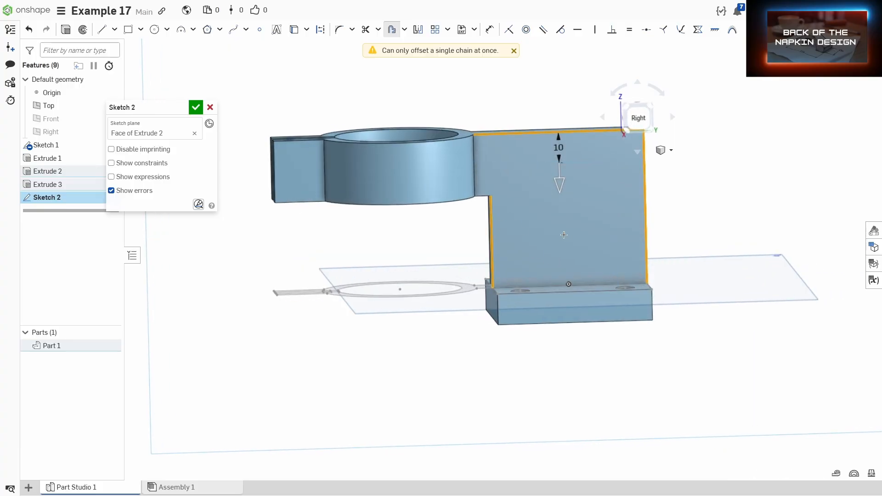
pyautogui.click(492, 219)
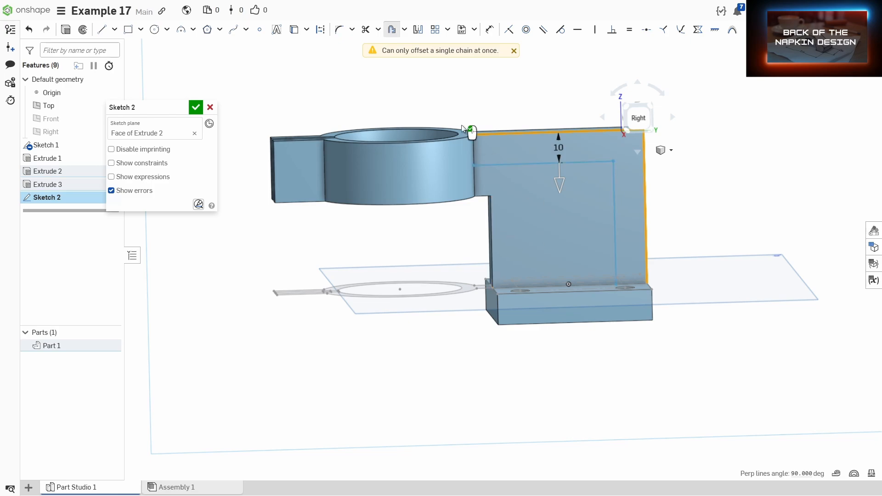
pyautogui.click(539, 102)
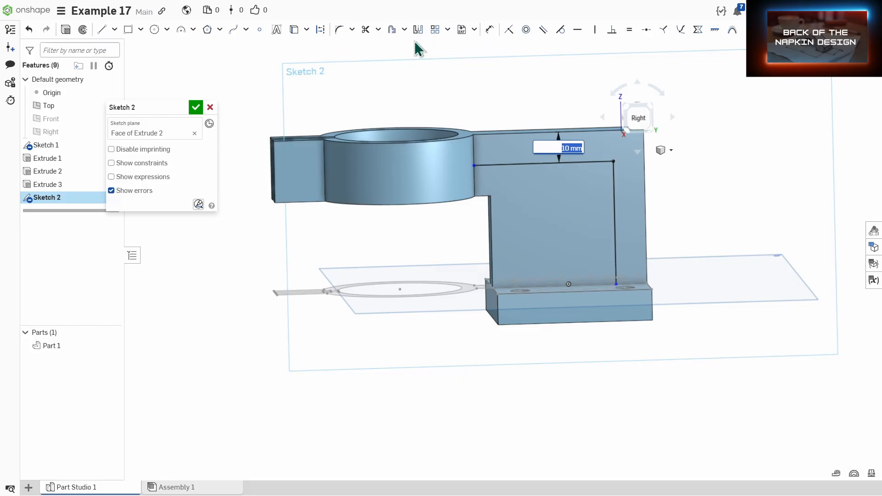
# Step: Offset the upright wall's vertical edge below the ring 10 mm inward in the sketch
pyautogui.click(391, 29)
pyautogui.click(493, 225)
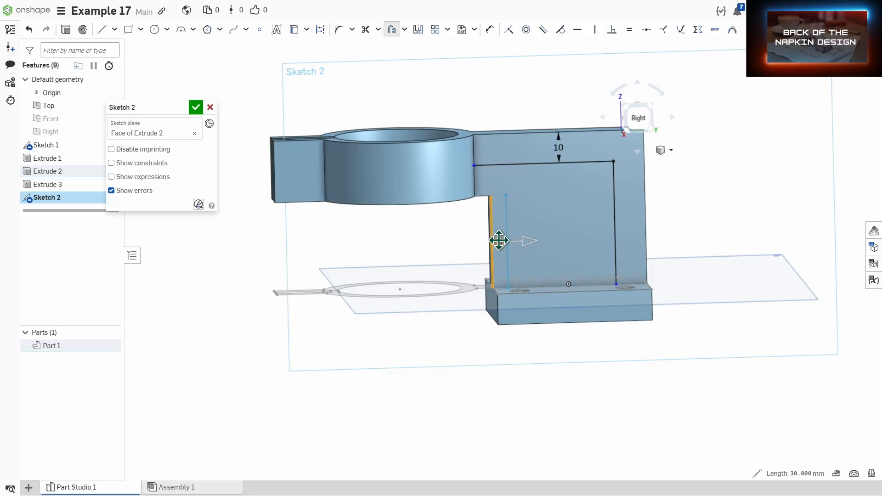
pyautogui.click(498, 240)
pyautogui.write('10')
pyautogui.press('Return')
pyautogui.click(449, 242)
pyautogui.moveTo(458, 270); pyautogui.dragTo(470, 279, button='right')
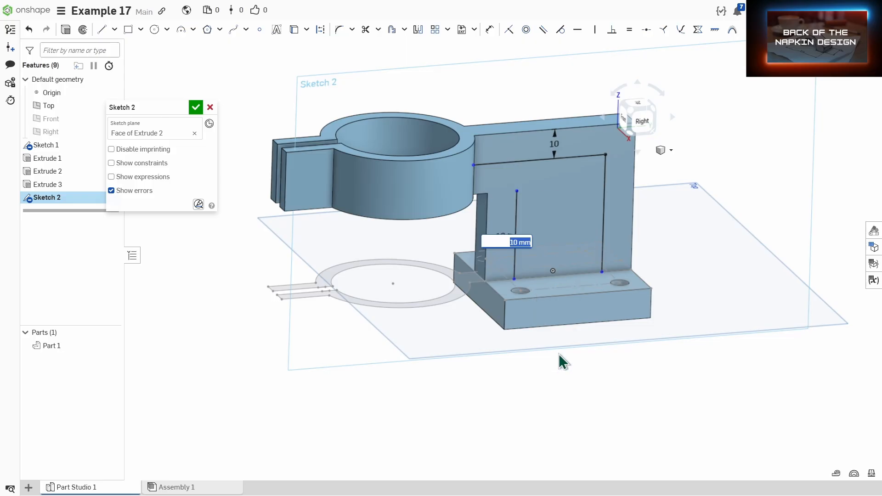
pyautogui.press('Return')
# Step: Extend the offset vertical line on the ring side up to the horizontal offset line and trim the horizontal overhang
pyautogui.scroll(-2, 552, 186)
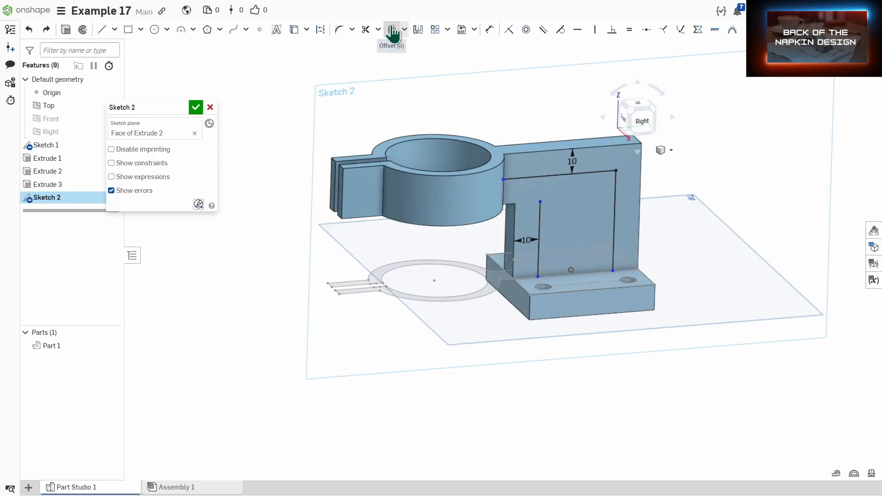
pyautogui.click(377, 30)
pyautogui.click(383, 65)
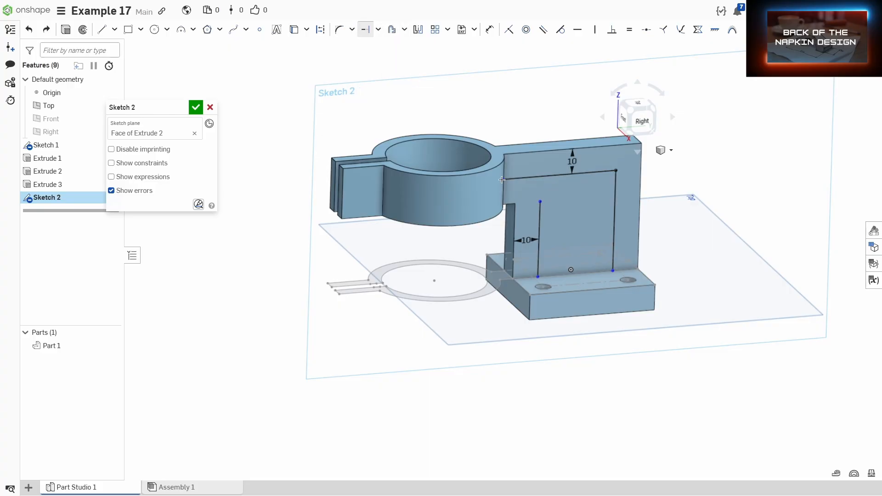
pyautogui.click(528, 202)
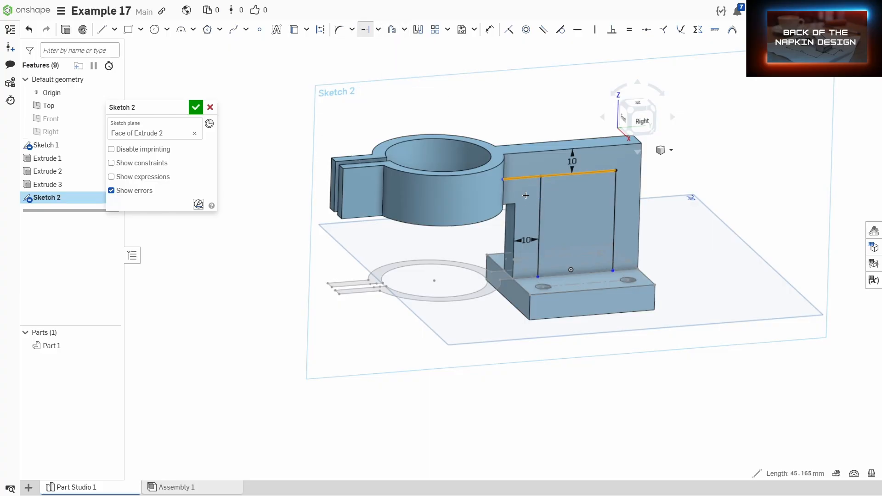
pyautogui.press('m')
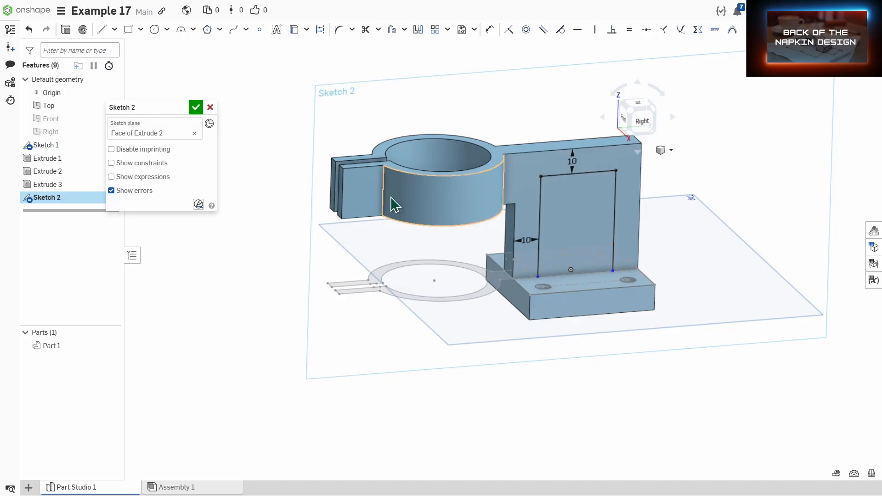
pyautogui.moveTo(390, 196); pyautogui.dragTo(384, 191, button='right')
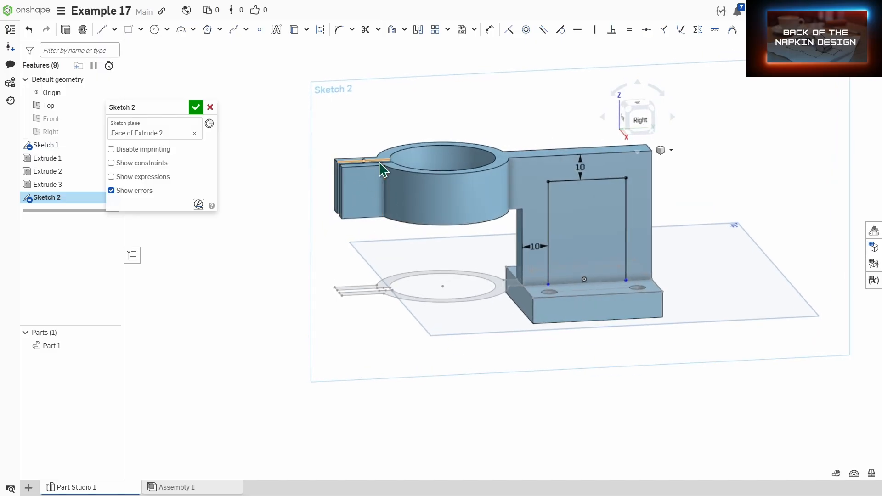
pyautogui.click(101, 30)
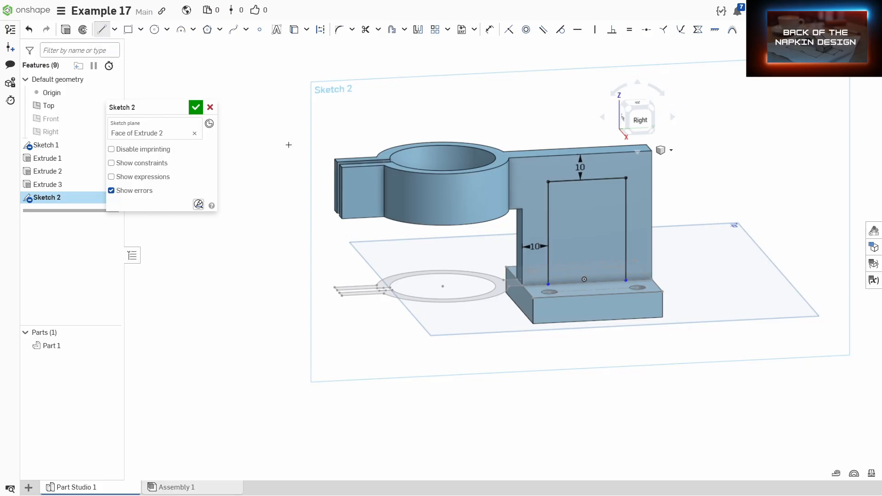
pyautogui.scroll(3, 404, 198)
pyautogui.scroll(-1, 367, 162)
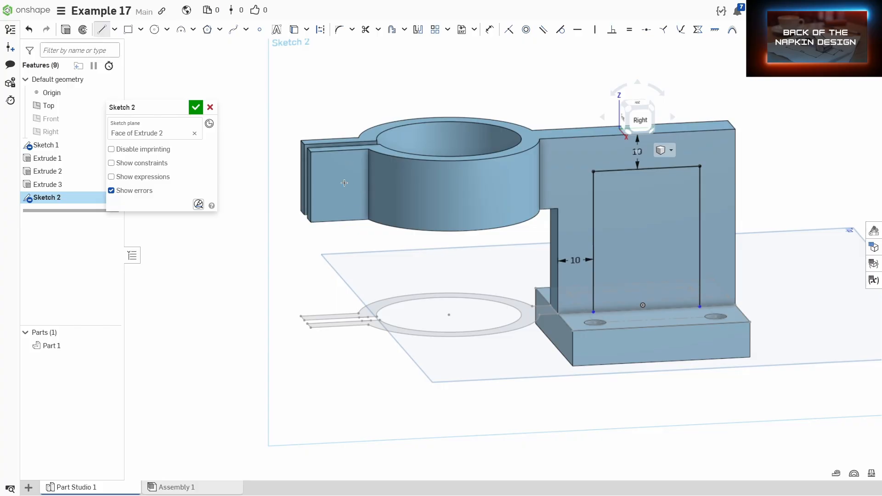
pyautogui.moveTo(344, 183); pyautogui.dragTo(368, 199, button='middle')
pyautogui.moveTo(379, 198)
pyautogui.mouseDown(button='right')
pyautogui.moveTo(391, 219)
pyautogui.moveTo(371, 194)
pyautogui.mouseUp(button='right')
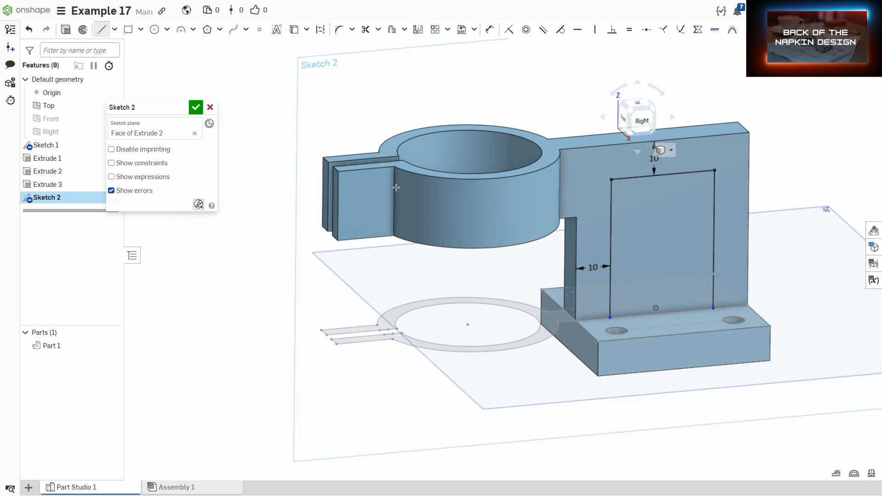
pyautogui.scroll(-2, 396, 188)
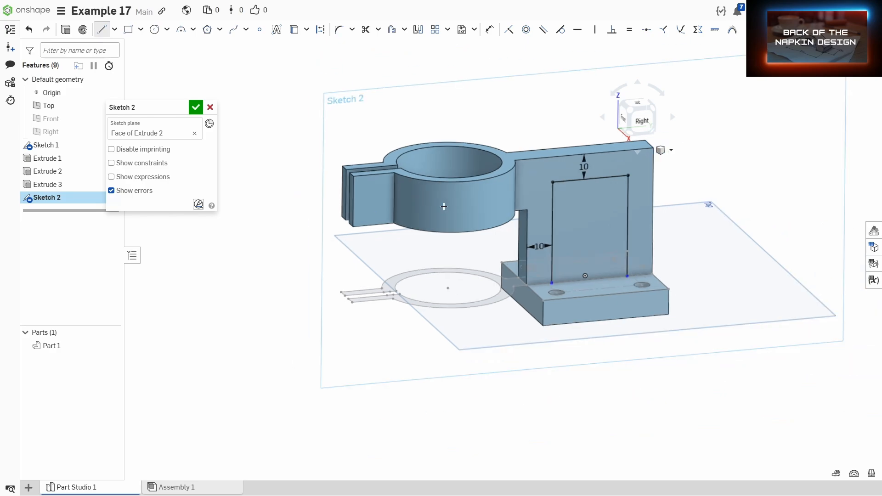
# Step: Finish the sketch and cut its rectangular region out of the upright wall with a Remove extrude up to the wall's opposite face
pyautogui.click(195, 107)
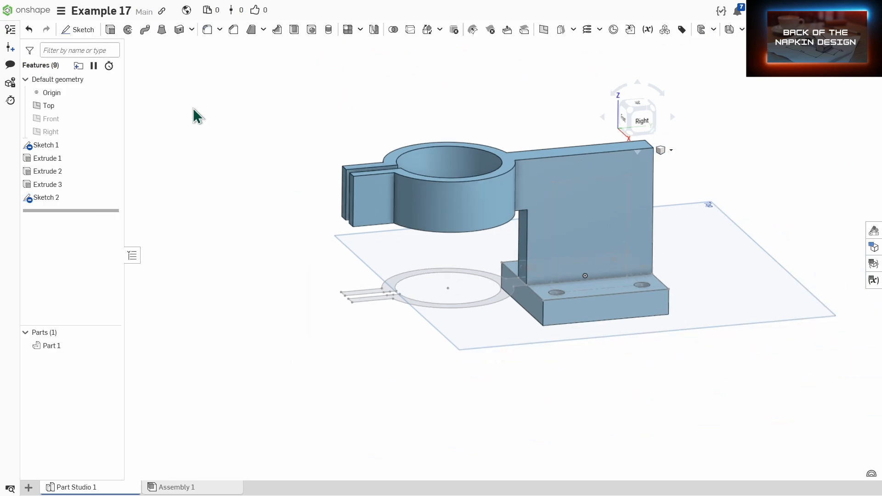
pyautogui.click(110, 29)
pyautogui.click(566, 194)
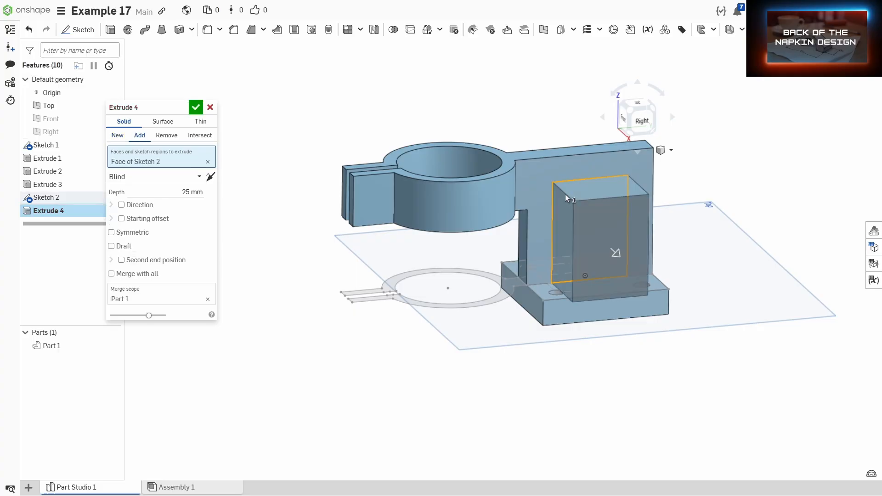
pyautogui.moveTo(153, 106); pyautogui.dragTo(332, 82)
pyautogui.click(345, 112)
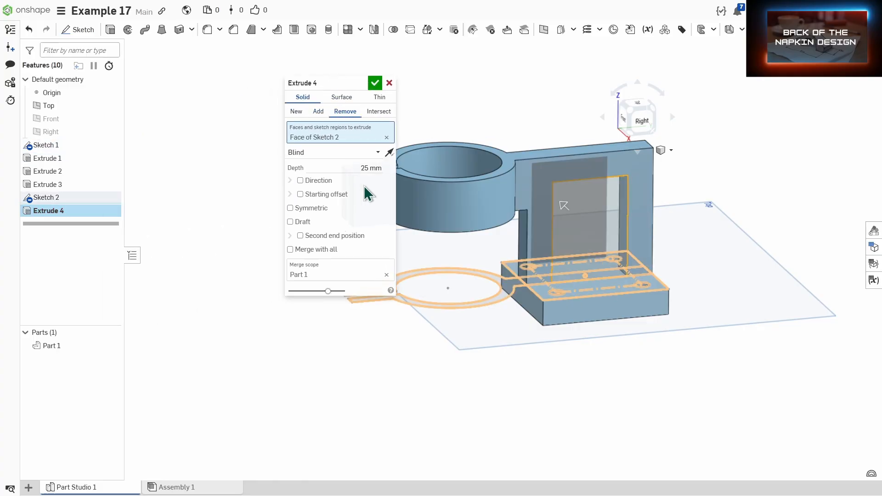
pyautogui.click(316, 155)
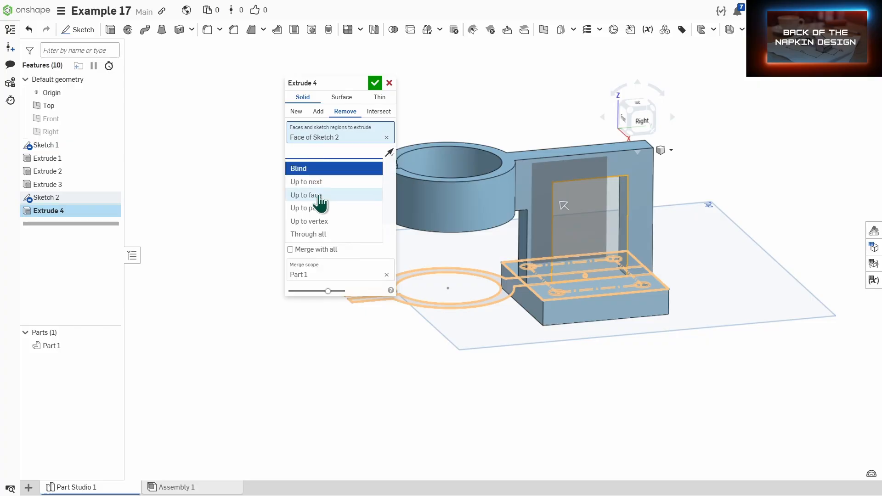
pyautogui.click(318, 197)
pyautogui.moveTo(508, 193); pyautogui.dragTo(553, 184, button='right')
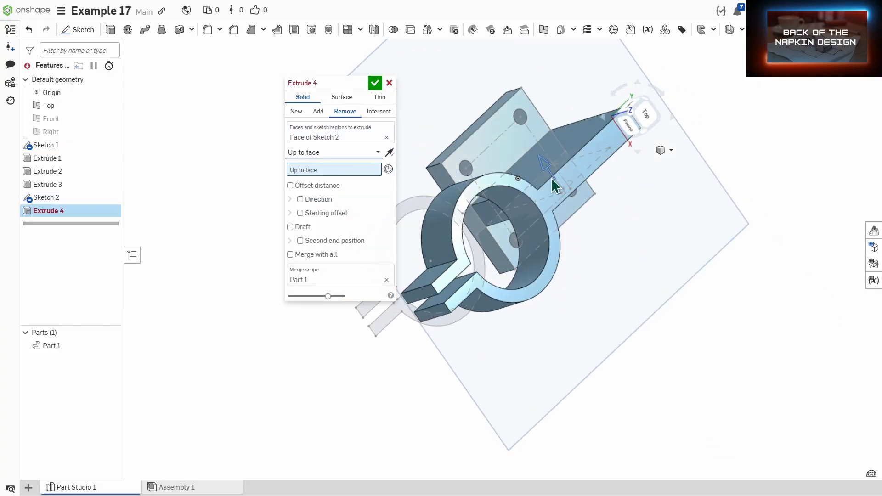
pyautogui.click(569, 137)
pyautogui.moveTo(608, 204); pyautogui.dragTo(619, 197, button='right')
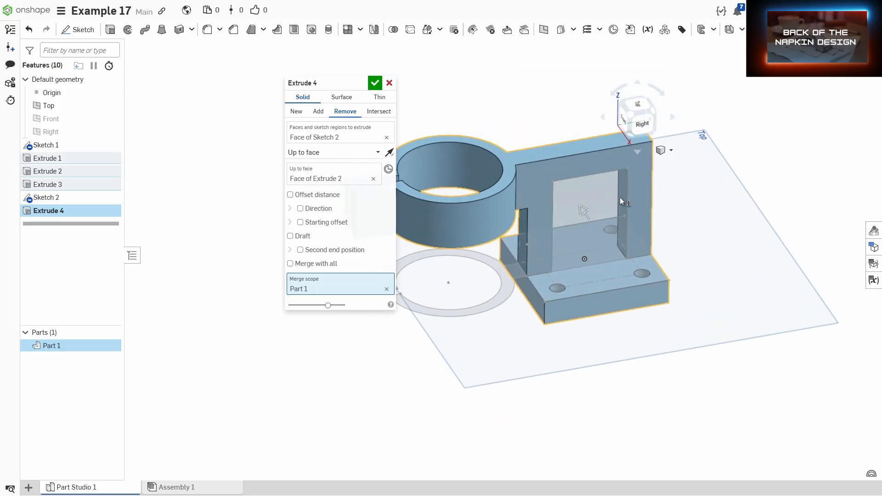
pyautogui.click(375, 90)
# Step: Fillet the window's two far-side corners and lower ring-side corner, plus the corner where the wall meets the ring's underside, with 8 mm radius
pyautogui.moveTo(454, 178); pyautogui.dragTo(477, 202, button='right')
pyautogui.moveTo(522, 267); pyautogui.dragTo(515, 177, button='right')
pyautogui.scroll(5, 521, 182)
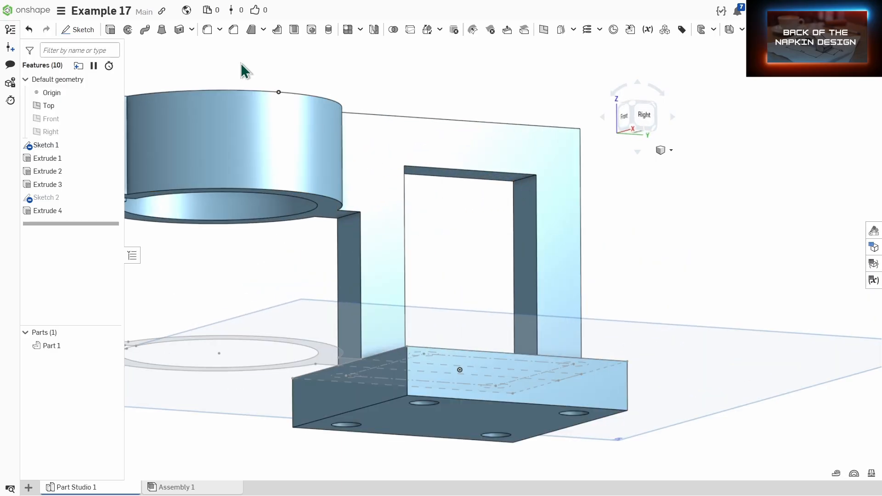
pyautogui.click(207, 29)
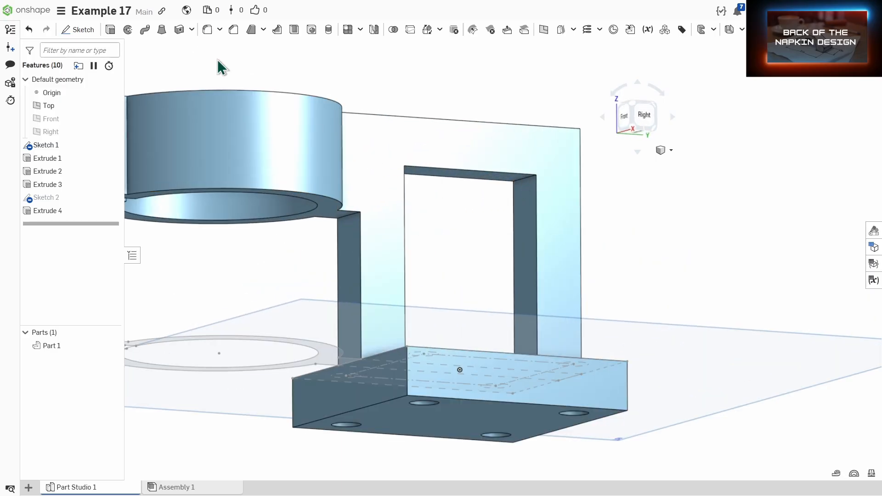
pyautogui.click(523, 184)
pyautogui.moveTo(466, 211); pyautogui.dragTo(469, 241, button='right')
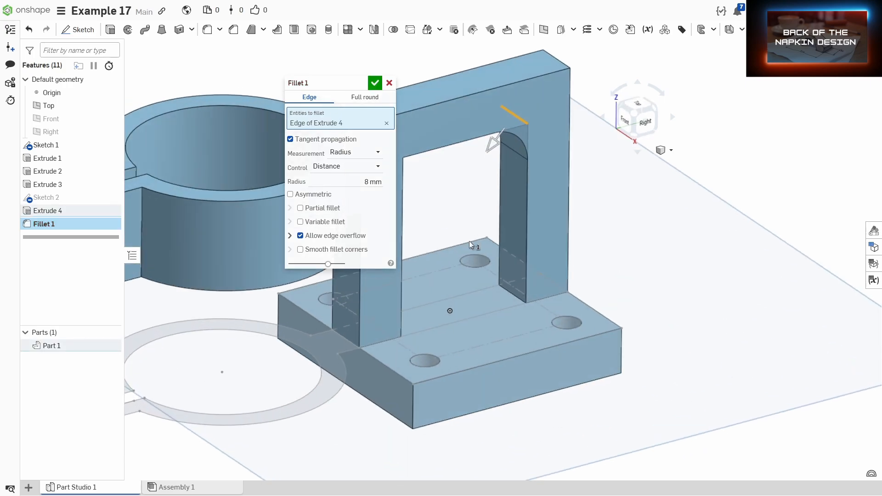
pyautogui.click(511, 297)
pyautogui.moveTo(492, 293); pyautogui.dragTo(364, 327, button='right')
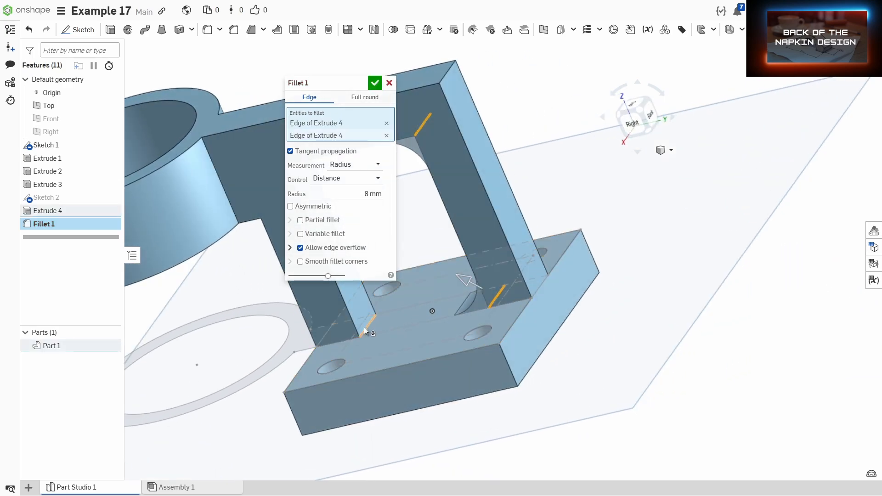
pyautogui.click(370, 326)
pyautogui.moveTo(410, 280); pyautogui.dragTo(502, 145, button='right')
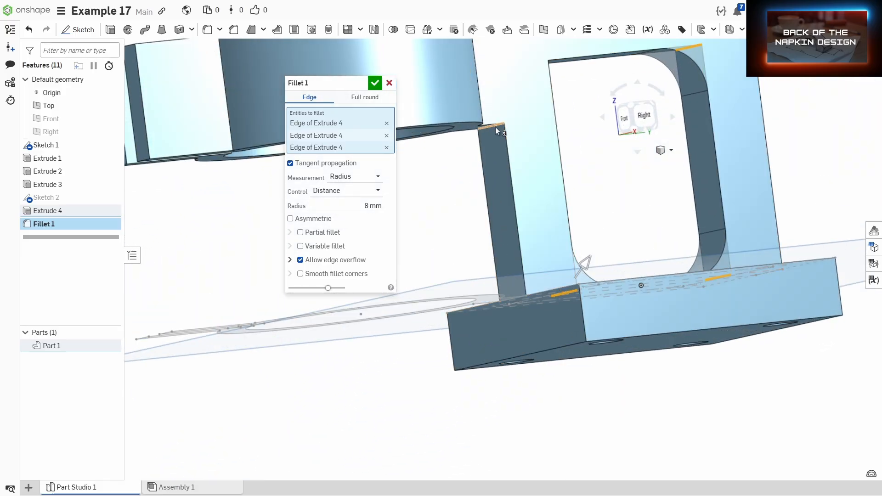
pyautogui.click(494, 127)
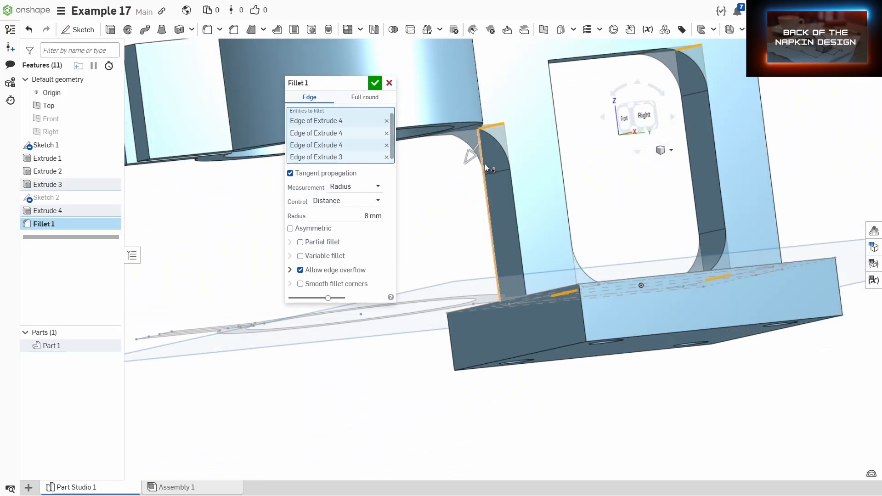
pyautogui.click(375, 84)
# Step: Fillet the upright wall's upper outer corner, on the side away from the ring, with a 20 mm radius
pyautogui.scroll(-5, 431, 125)
pyautogui.moveTo(431, 126); pyautogui.dragTo(520, 156, button='right')
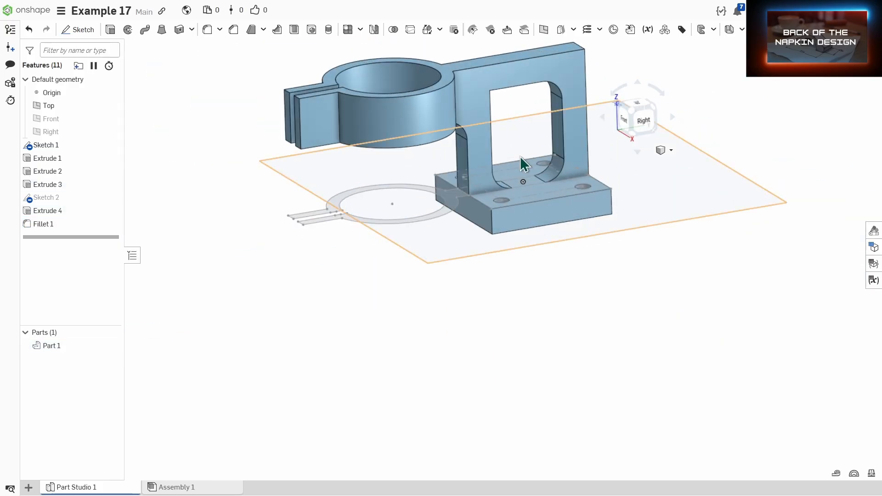
pyautogui.moveTo(520, 156); pyautogui.dragTo(539, 201, button='middle')
pyautogui.click(207, 30)
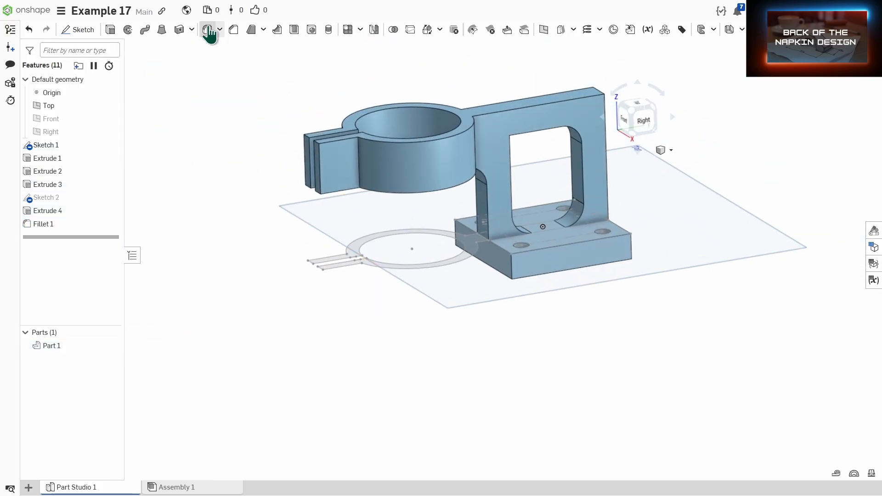
pyautogui.click(597, 91)
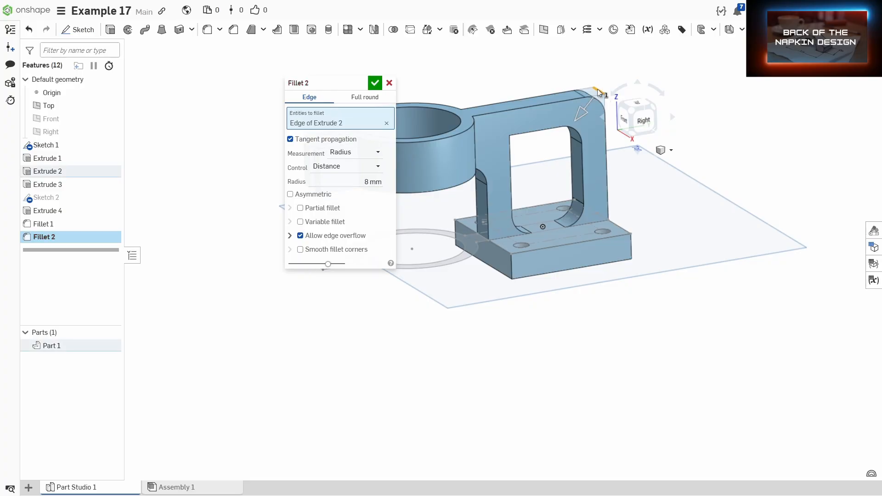
pyautogui.click(349, 183)
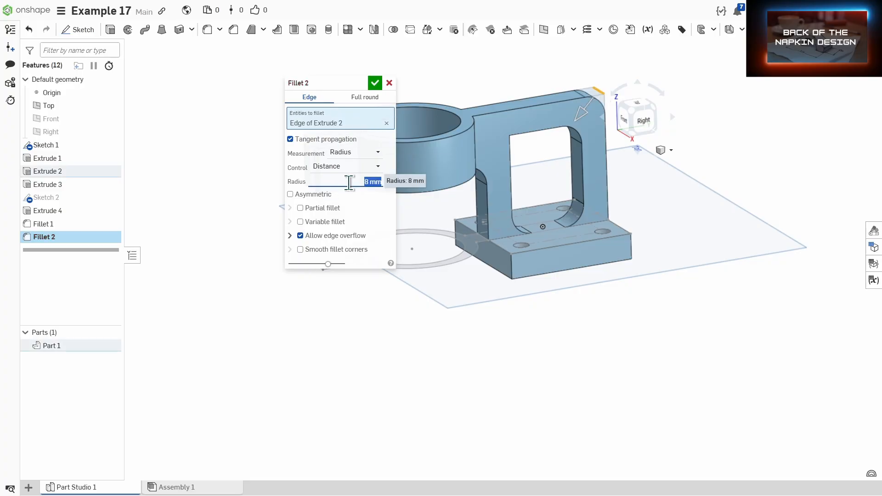
pyautogui.press('Return')
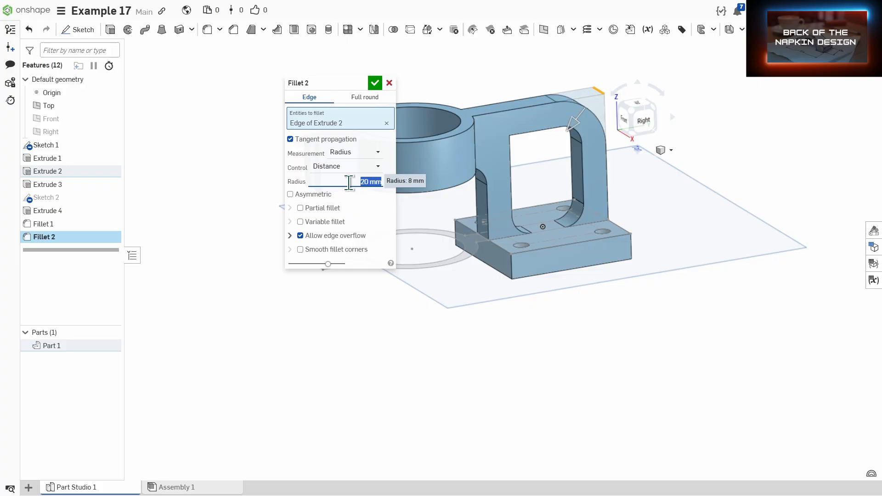
pyautogui.click(375, 83)
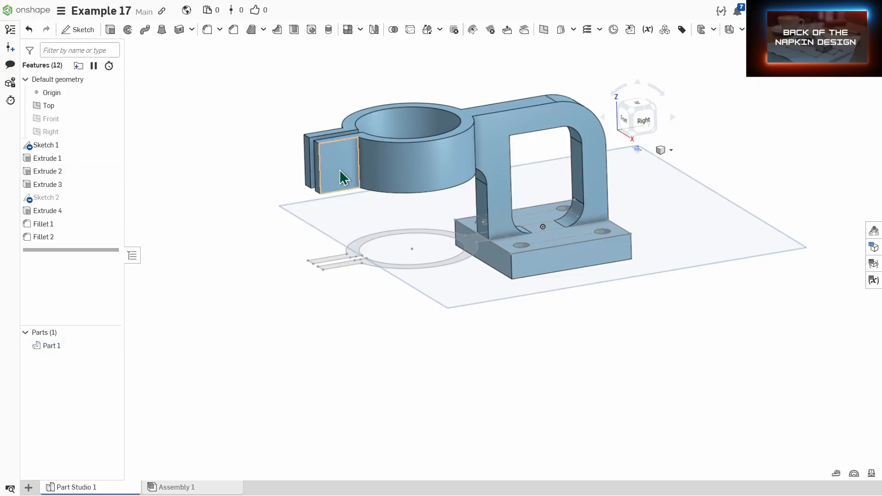
# Step: Start a sketch on the clamp tab's outer face and draw a diagonal line from its upper ring-side corner to the opposite lower corner
pyautogui.moveTo(340, 170)
pyautogui.mouseDown(button='right')
pyautogui.moveTo(333, 159)
pyautogui.moveTo(323, 174)
pyautogui.mouseUp(button='right')
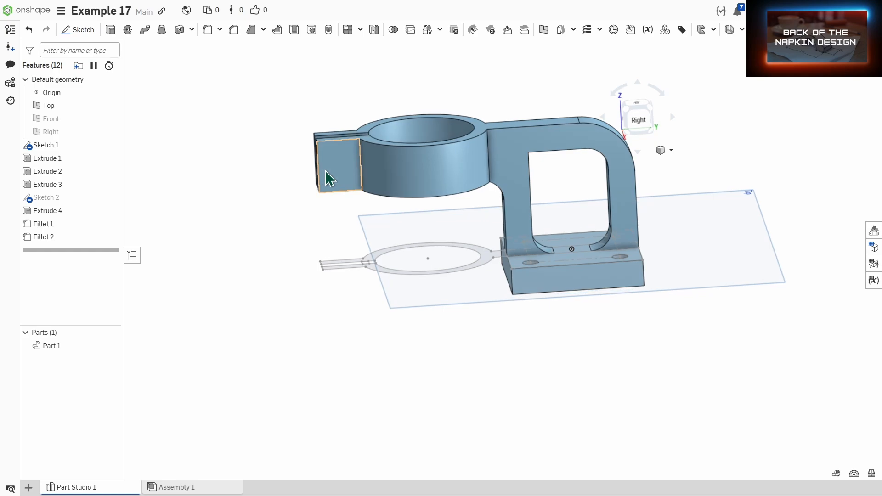
pyautogui.click(85, 30)
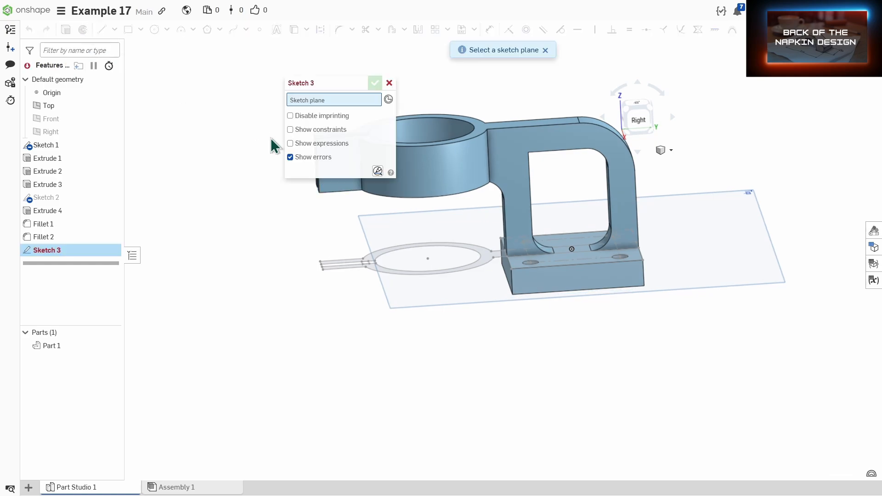
pyautogui.moveTo(296, 221); pyautogui.dragTo(396, 282, button='middle')
pyautogui.click(440, 235)
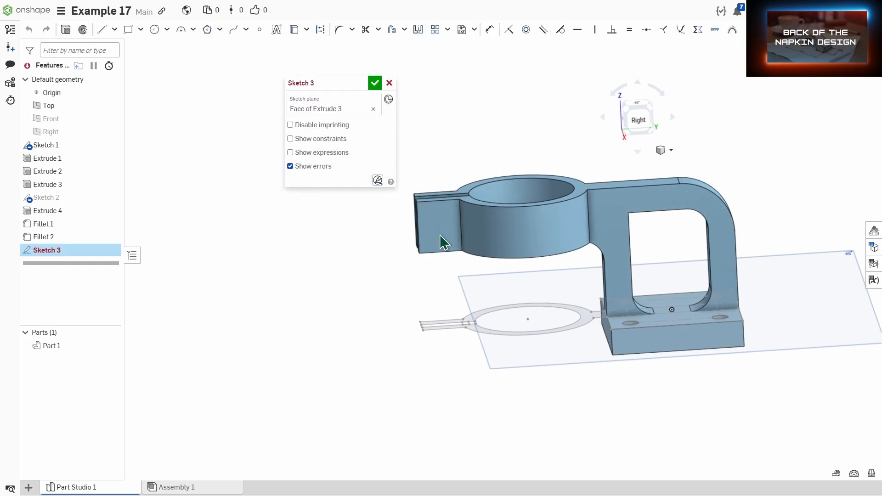
pyautogui.click(101, 29)
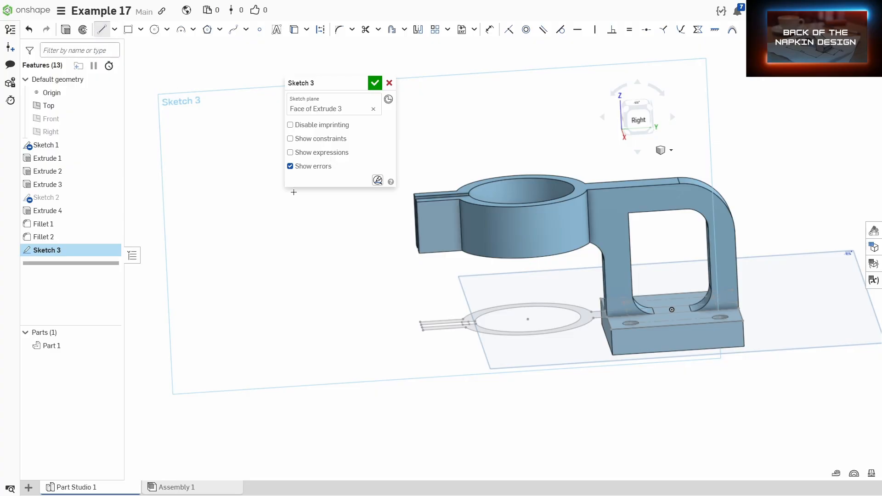
pyautogui.scroll(4, 395, 216)
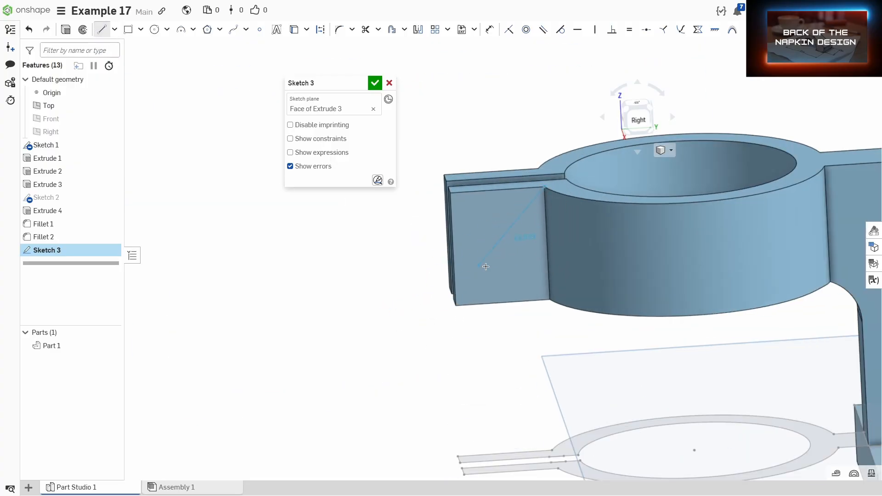
pyautogui.click(457, 306)
pyautogui.moveTo(542, 244); pyautogui.dragTo(462, 257, button='middle')
pyautogui.moveTo(461, 258); pyautogui.dragTo(472, 250, button='right')
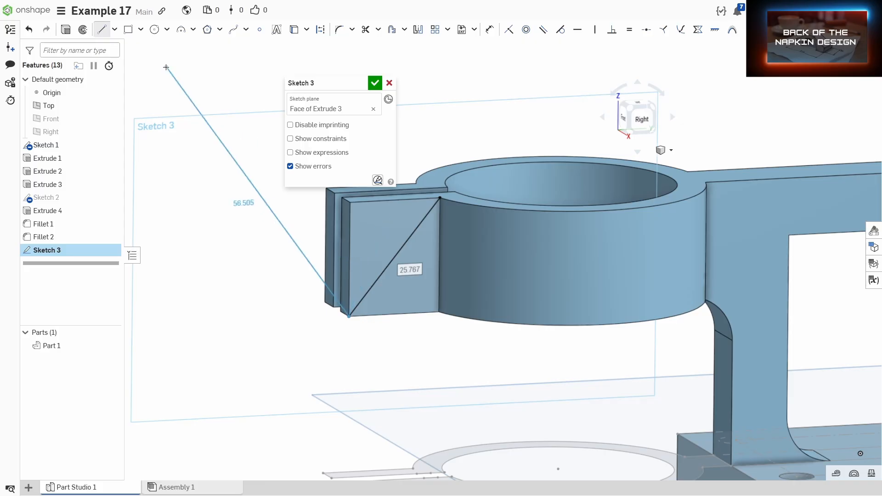
# Step: Place a point at the diagonal's midpoint, draw a circle centred on it and dimension its diameter to 10 mm
pyautogui.click(260, 30)
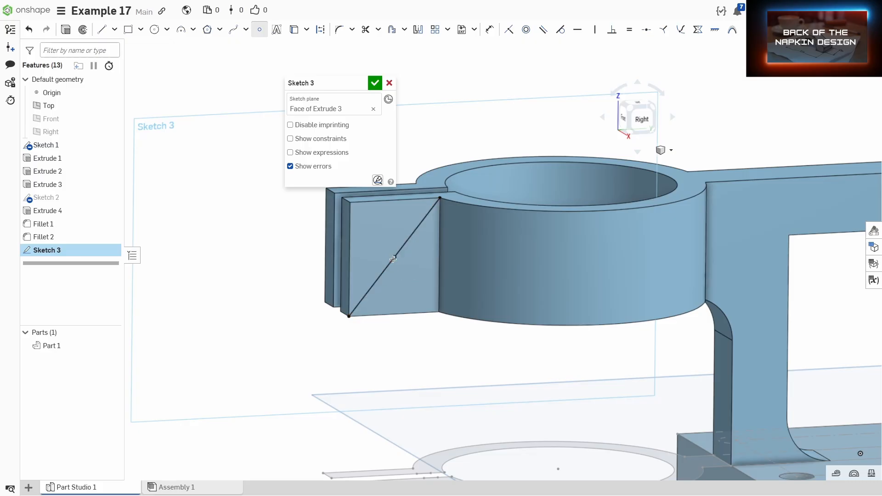
pyautogui.click(155, 30)
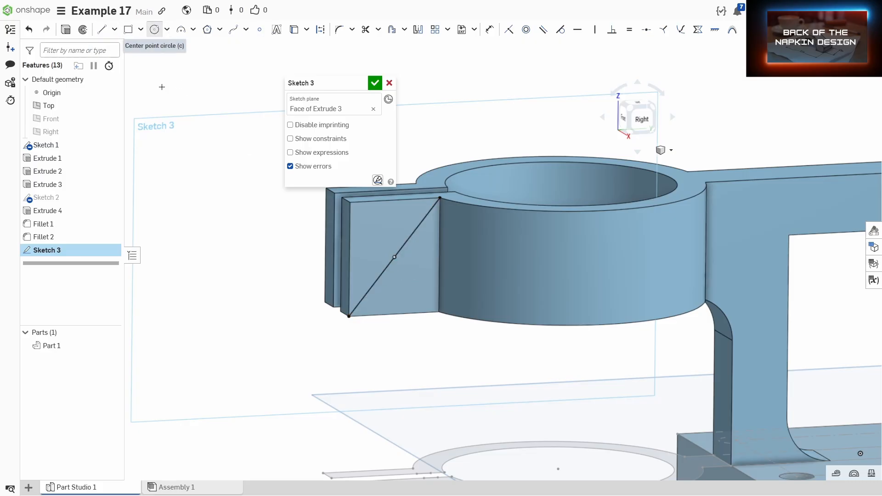
pyautogui.click(395, 257)
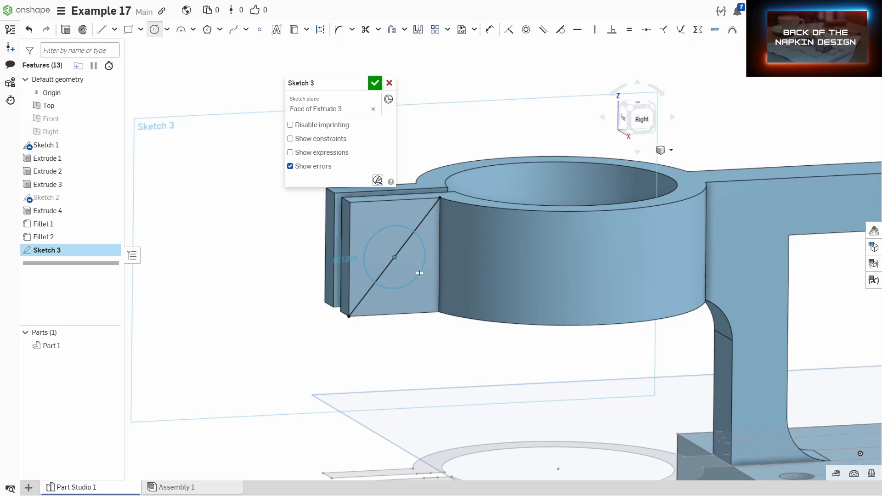
pyautogui.click(420, 273)
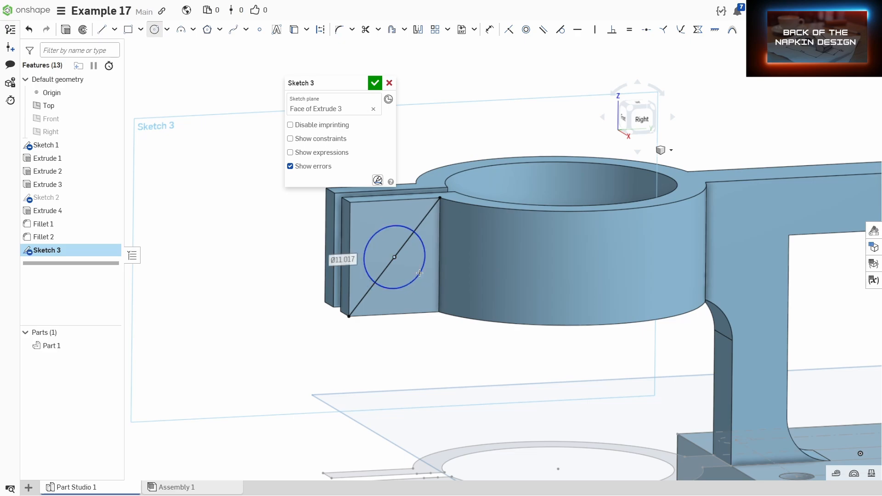
pyautogui.press('d')
pyautogui.click(410, 285)
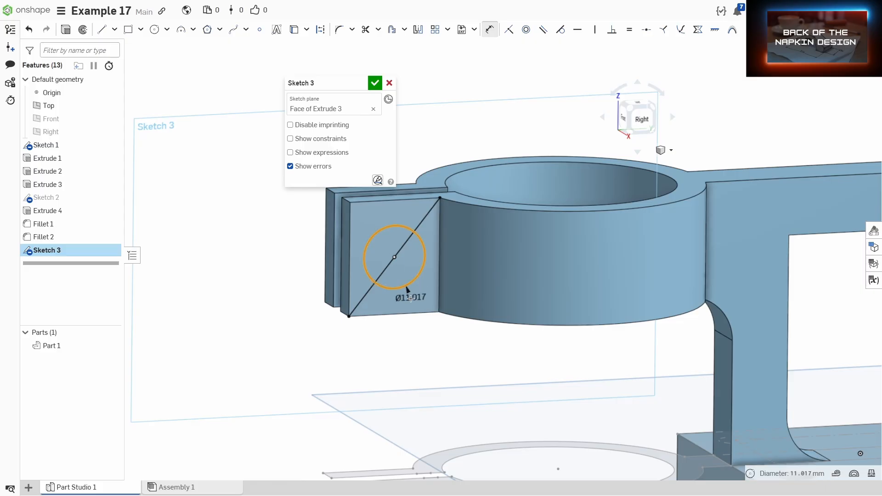
pyautogui.click(421, 313)
pyautogui.write('10')
pyautogui.press('Return')
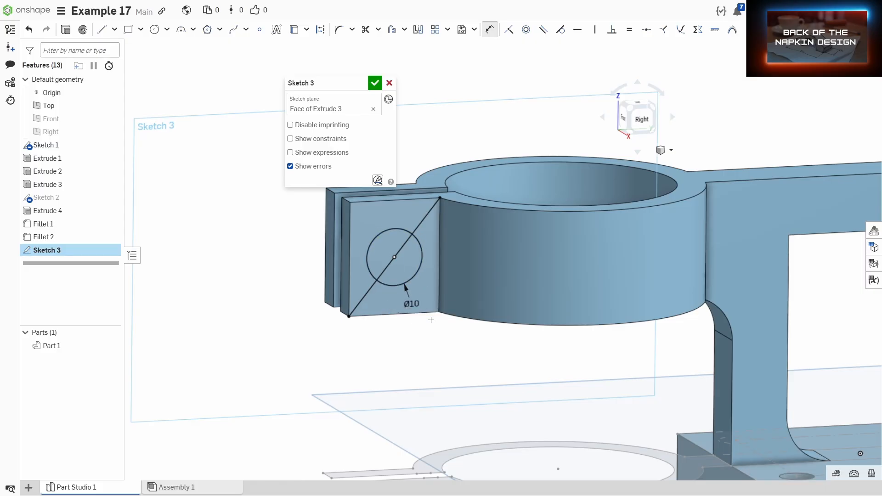
# Step: Finish the sketch and cut both circle halves through the two clamp tabs with a 25 mm blind Remove extrude in the flipped direction
pyautogui.click(375, 83)
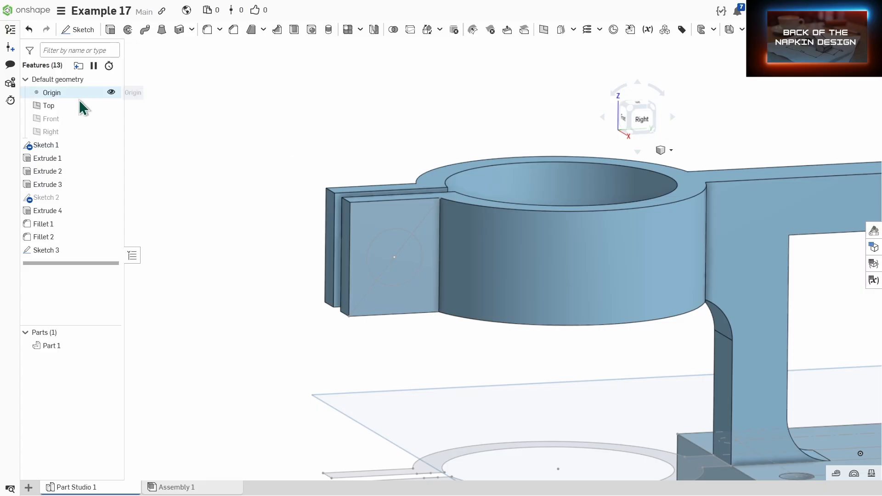
pyautogui.click(111, 30)
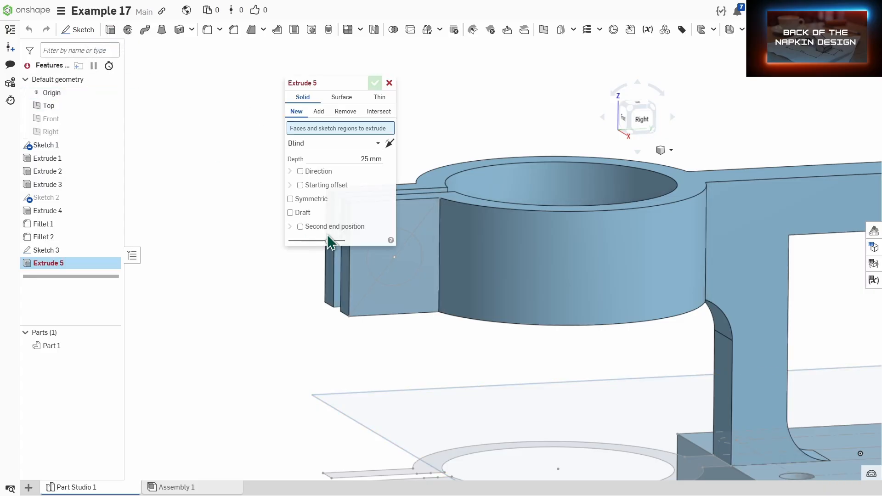
pyautogui.click(403, 276)
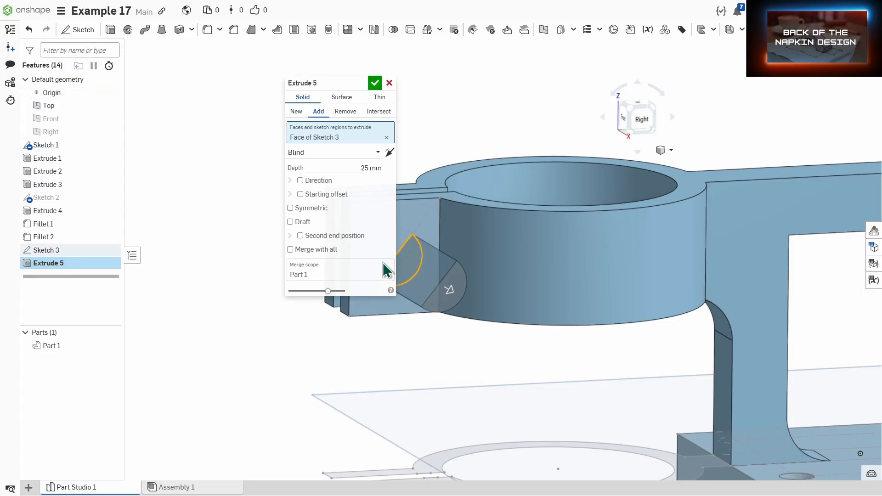
pyautogui.click(403, 242)
pyautogui.moveTo(409, 239); pyautogui.dragTo(459, 233, button='middle')
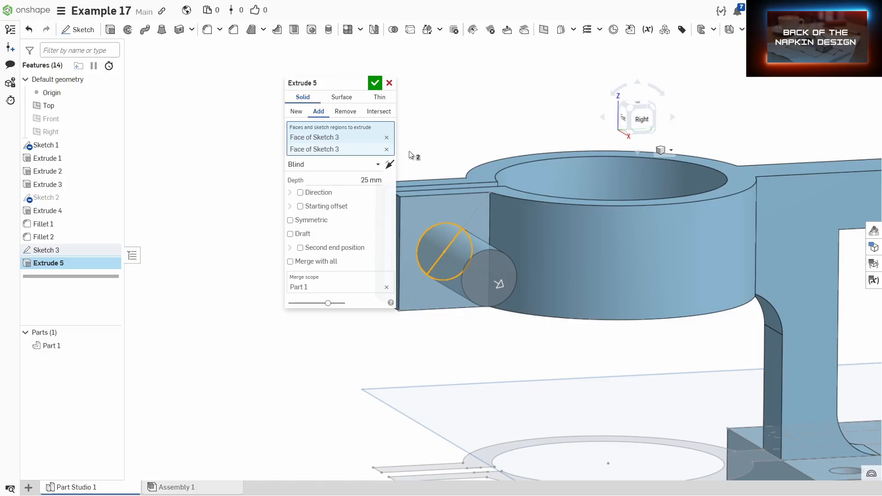
pyautogui.click(389, 164)
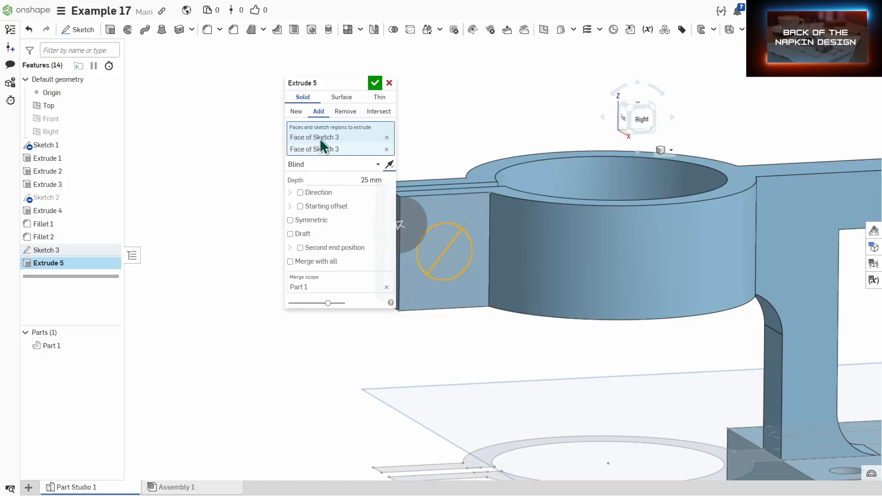
pyautogui.click(344, 112)
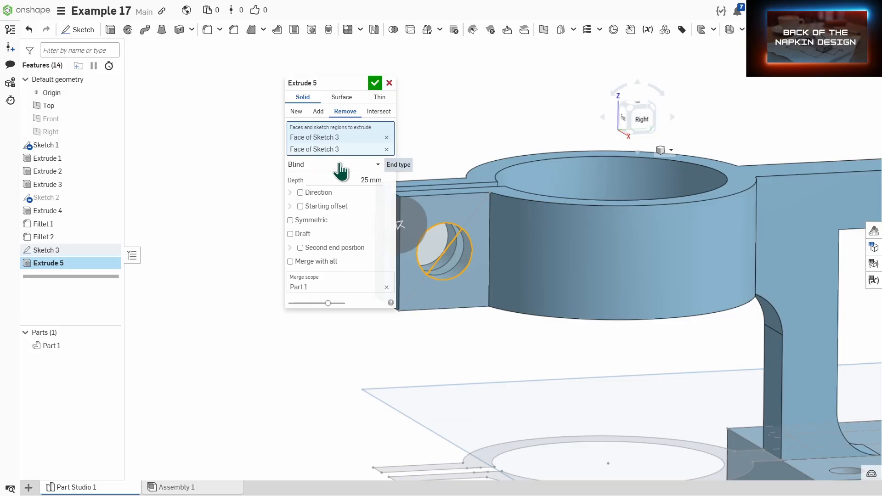
pyautogui.click(374, 83)
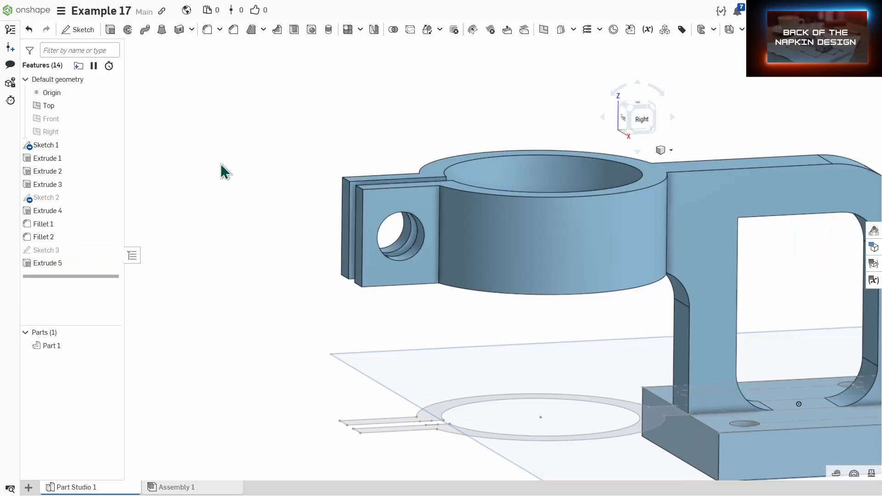
# Step: Fillet the upper and lower free-end corners of both clamp tabs with an 8 mm radius
pyautogui.click(208, 29)
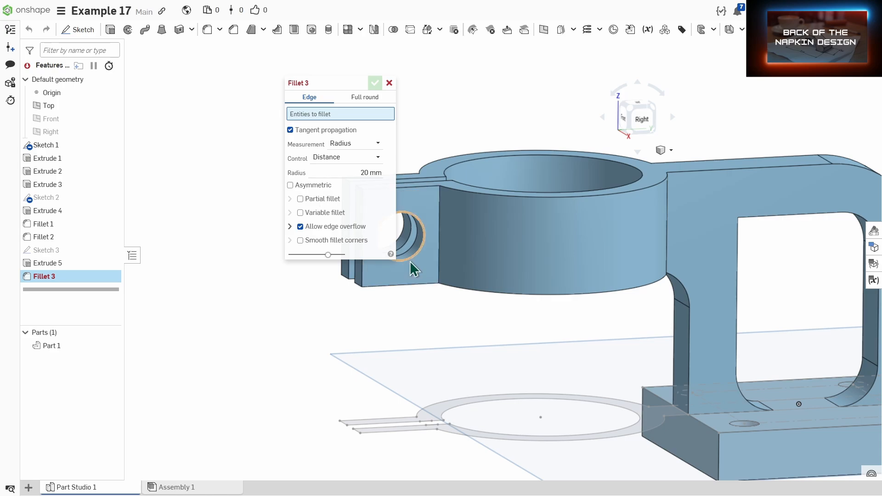
pyautogui.scroll(5, 492, 230)
pyautogui.click(455, 193)
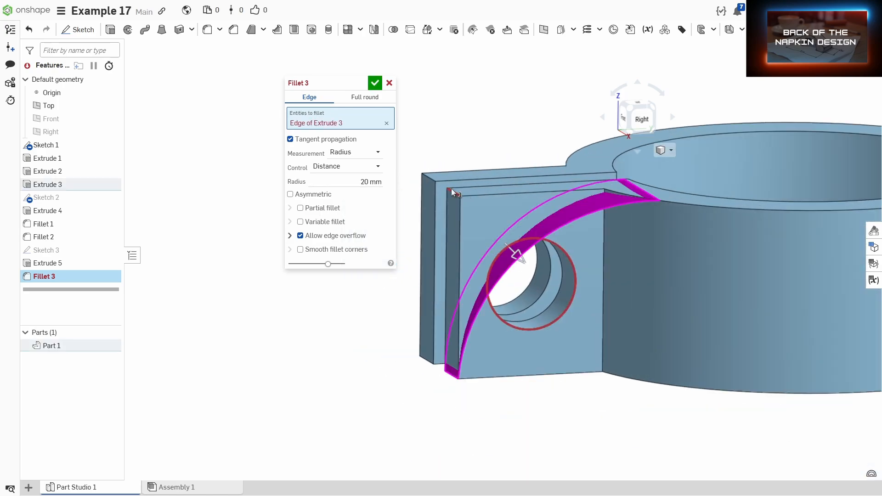
pyautogui.click(427, 176)
pyautogui.click(336, 189)
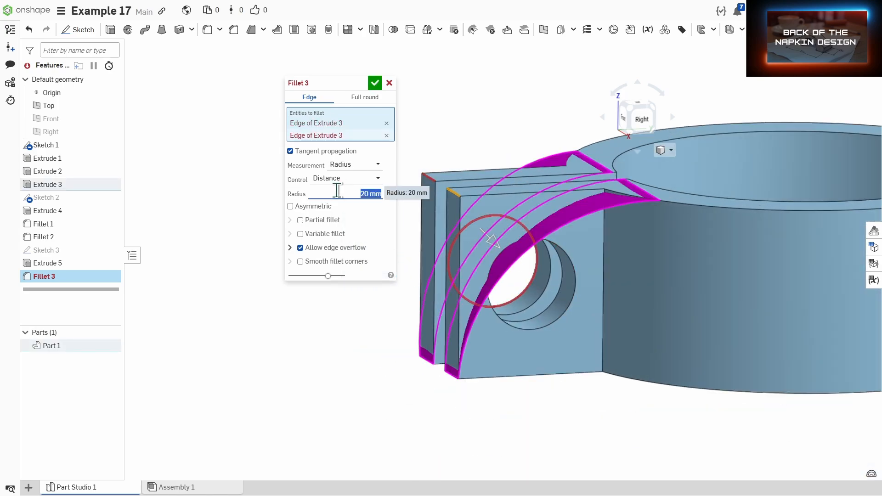
pyautogui.press('Return')
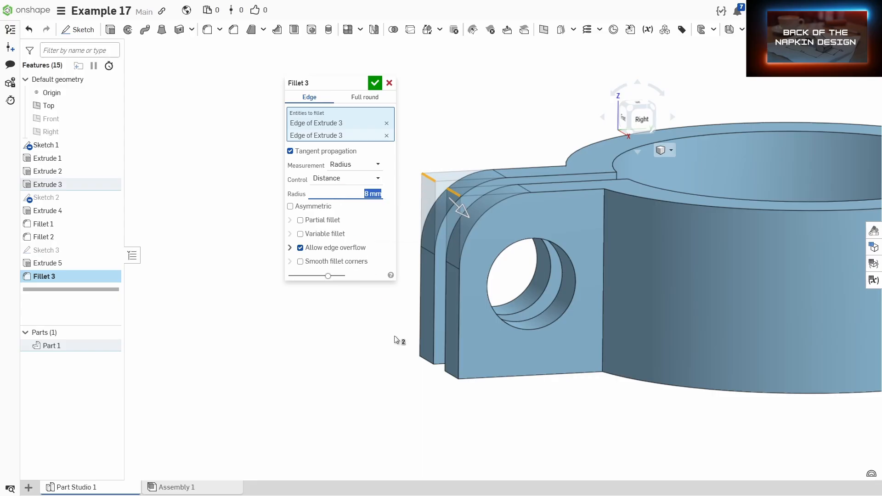
pyautogui.click(451, 379)
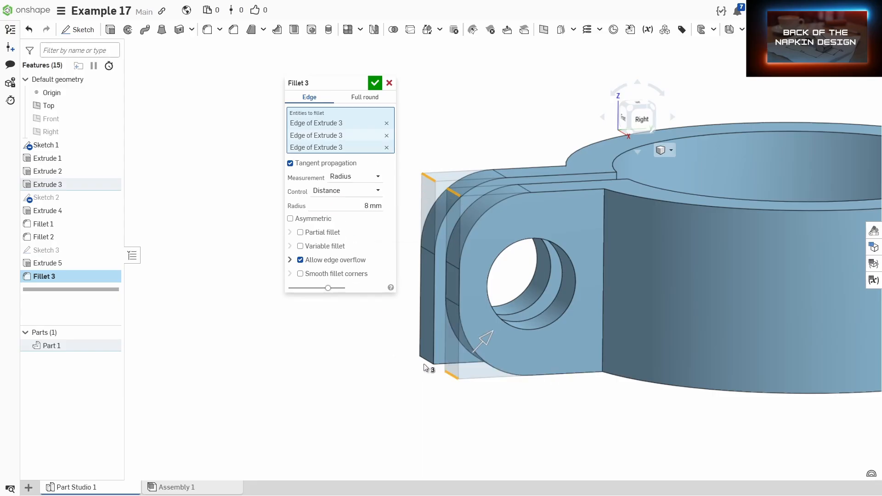
pyautogui.click(374, 83)
# Step: Chamfer the hole's rims on the outer faces of both clamp tabs with an equal distance of 0.5 mm
pyautogui.scroll(-4, 542, 241)
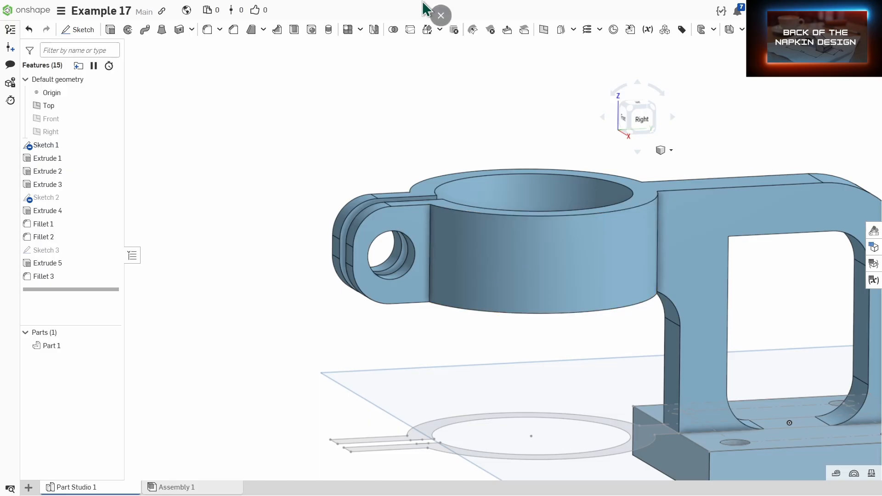
pyautogui.click(236, 35)
pyautogui.scroll(3, 368, 289)
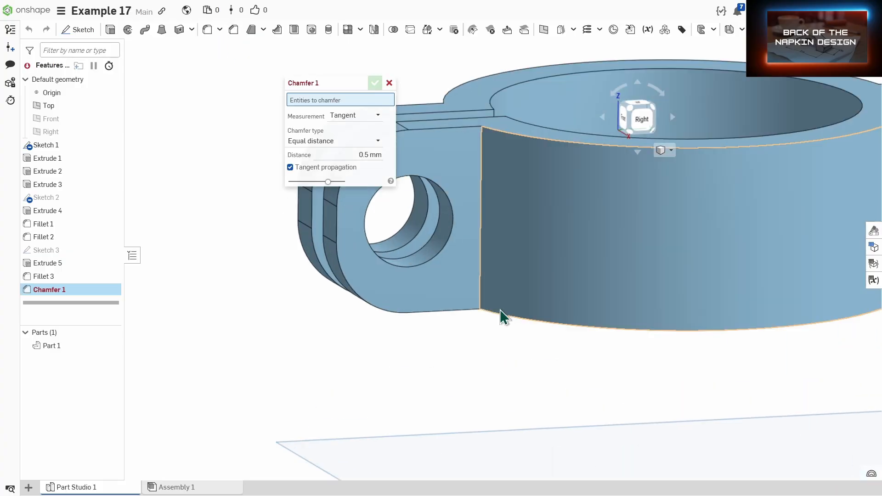
pyautogui.click(437, 260)
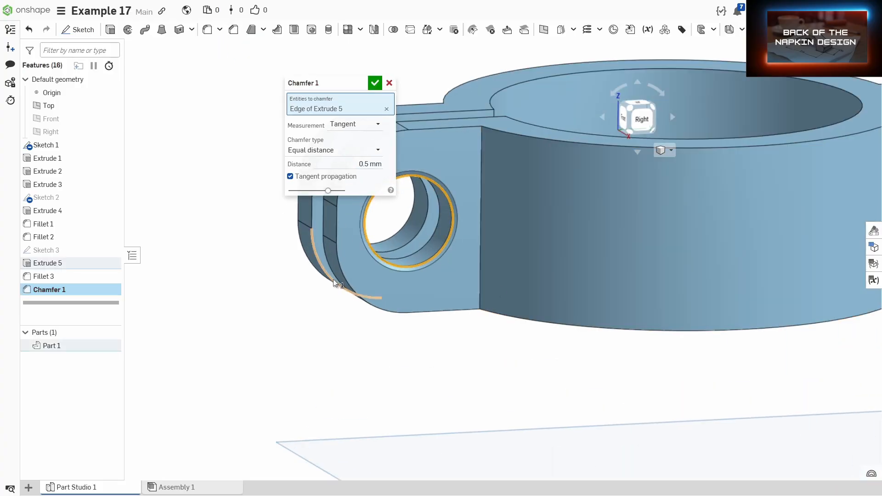
pyautogui.moveTo(332, 280); pyautogui.dragTo(289, 247, button='right')
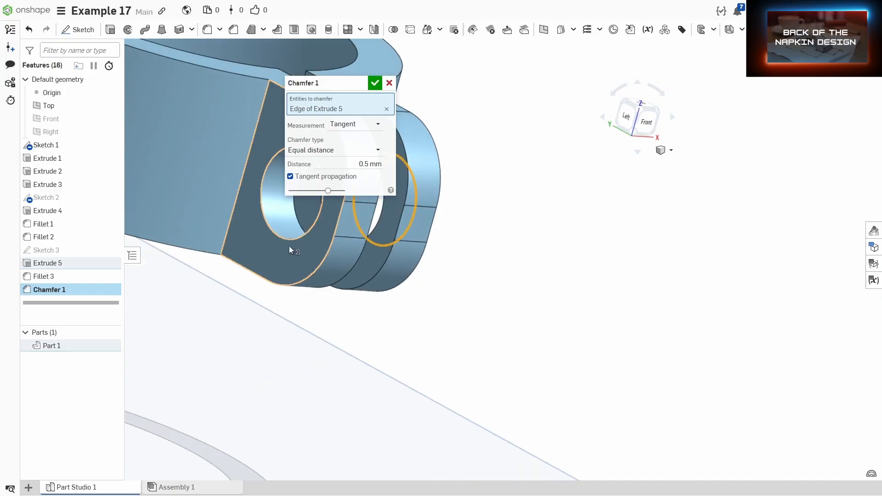
pyautogui.click(286, 241)
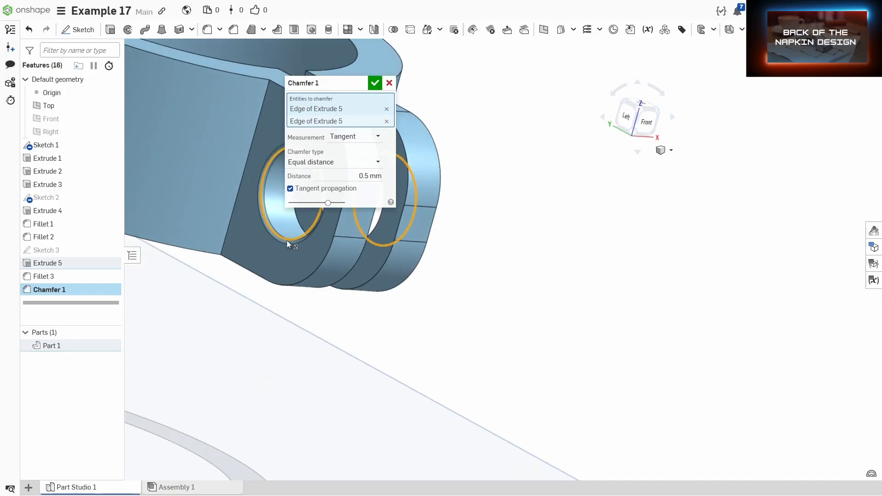
pyautogui.click(375, 83)
# Step: Fillet the four vertical corner edges of the base plate with an 8 mm radius
pyautogui.moveTo(427, 222)
pyautogui.mouseDown(button='right')
pyautogui.moveTo(492, 240)
pyautogui.moveTo(434, 221)
pyautogui.moveTo(440, 230)
pyautogui.mouseUp(button='right')
pyautogui.moveTo(440, 229); pyautogui.dragTo(549, 217, button='middle')
pyautogui.moveTo(548, 216); pyautogui.dragTo(584, 242, button='right')
pyautogui.scroll(-3, 535, 230)
pyautogui.click(636, 117)
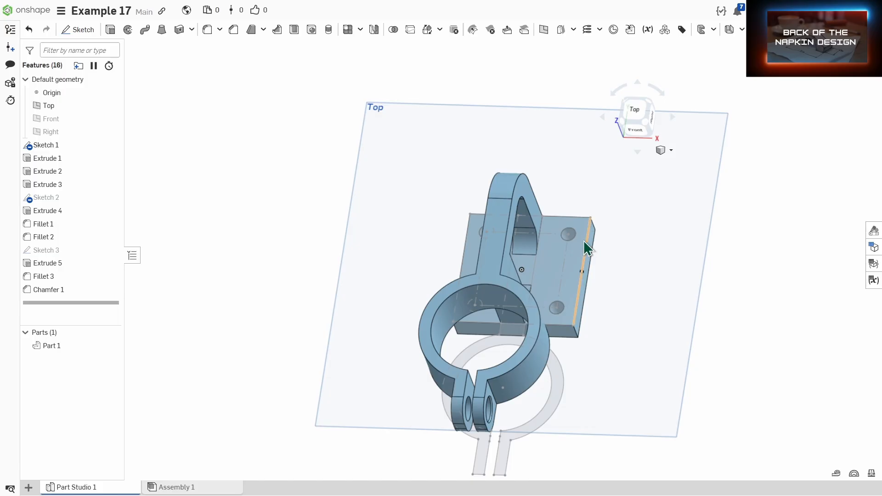
pyautogui.scroll(3, 587, 238)
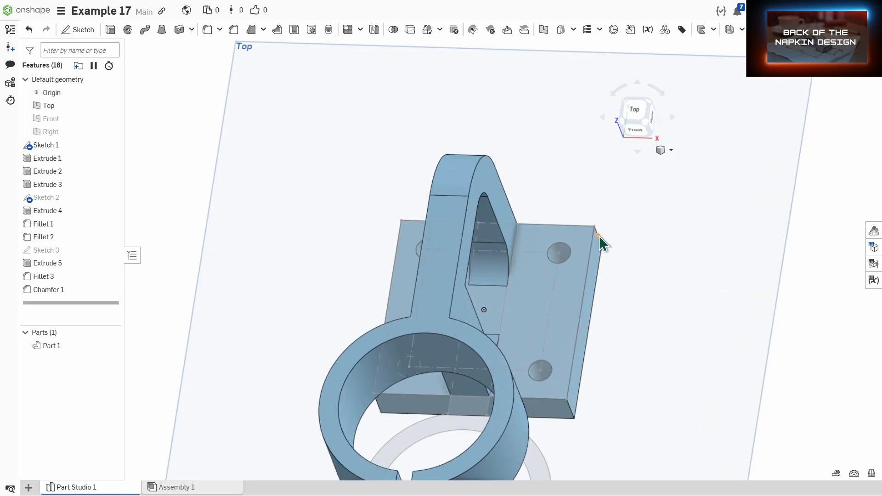
pyautogui.click(207, 29)
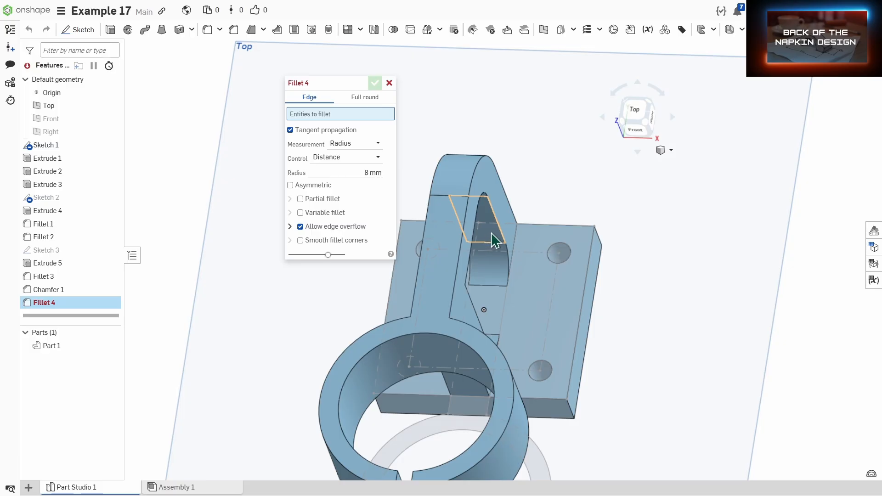
pyautogui.click(597, 235)
pyautogui.click(568, 408)
pyautogui.moveTo(556, 393); pyautogui.dragTo(515, 324, button='right')
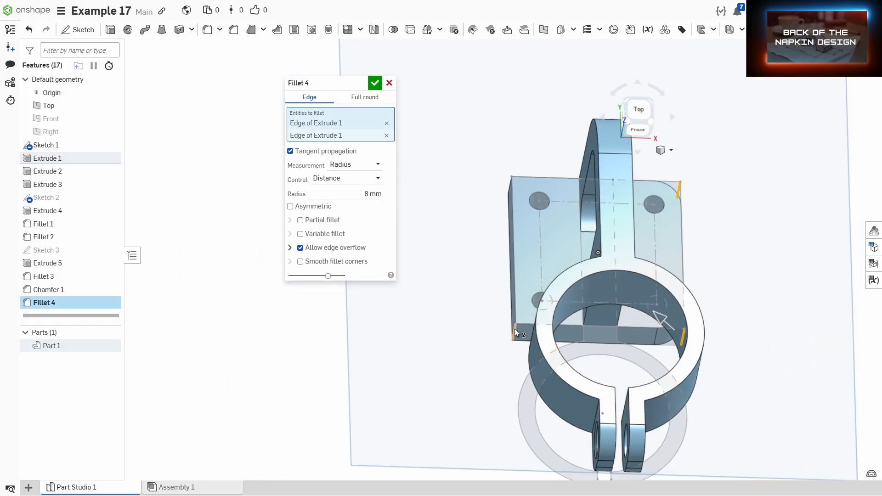
pyautogui.click(515, 326)
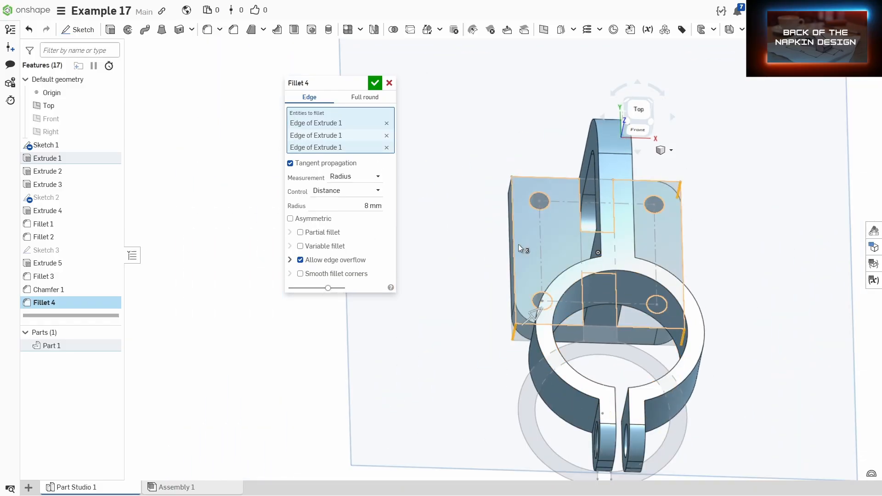
pyautogui.click(507, 185)
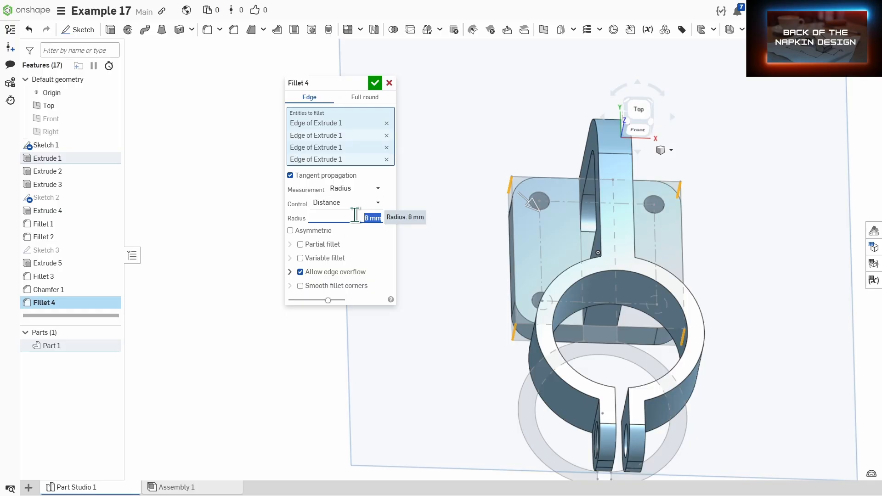
pyautogui.click(375, 83)
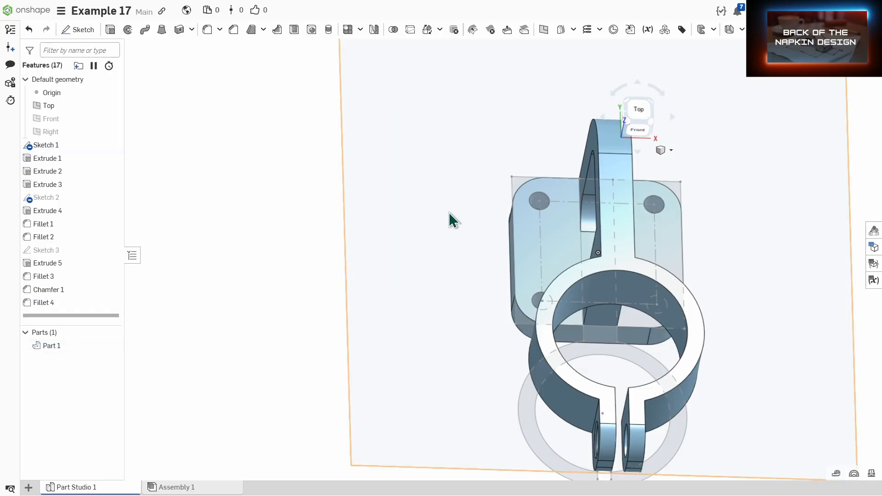
# Step: Hide the Top plane and Sketch 1 so that only the solid bracket is displayed
pyautogui.moveTo(519, 356); pyautogui.dragTo(471, 314, button='right')
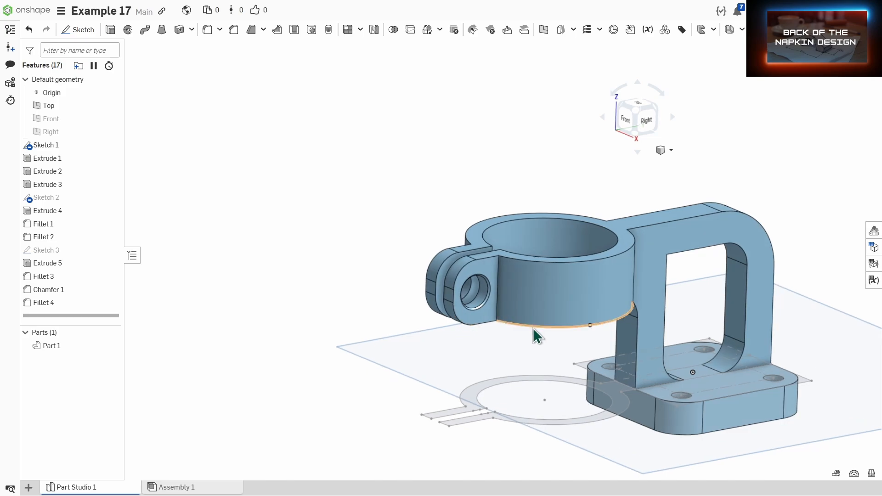
pyautogui.moveTo(566, 334); pyautogui.dragTo(477, 288, button='middle')
pyautogui.moveTo(498, 351); pyautogui.dragTo(484, 346, button='right')
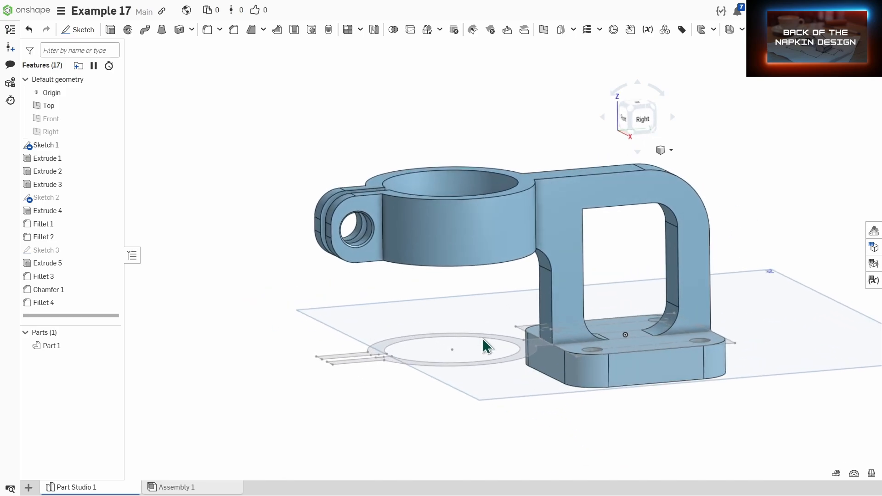
pyautogui.click(546, 399)
pyautogui.press('y')
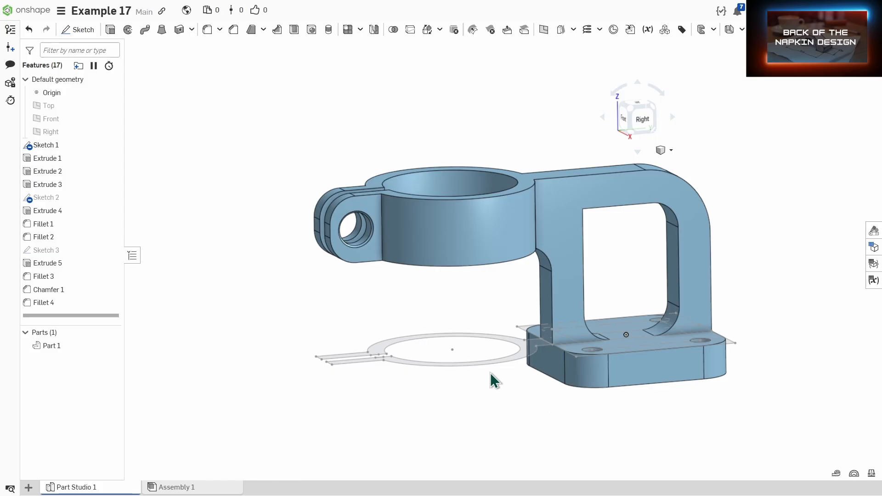
pyautogui.press('y')
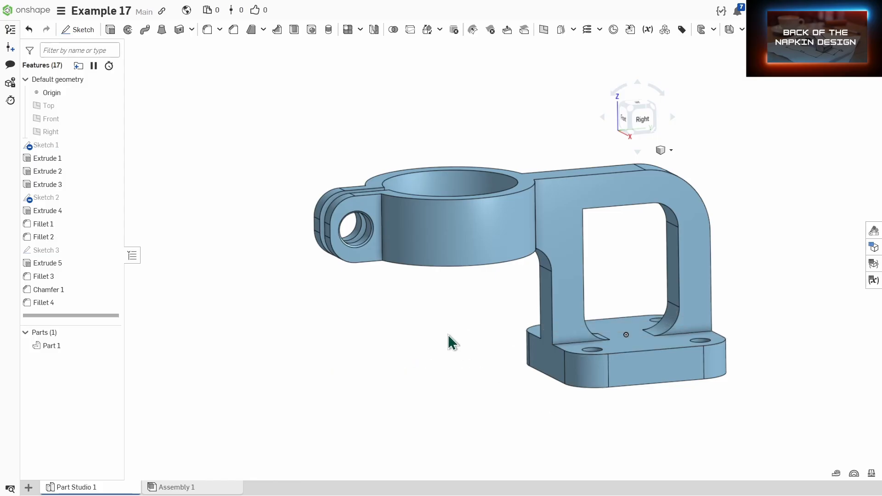
pyautogui.moveTo(449, 341); pyautogui.dragTo(423, 339, button='middle')
pyautogui.scroll(-3, 402, 354)
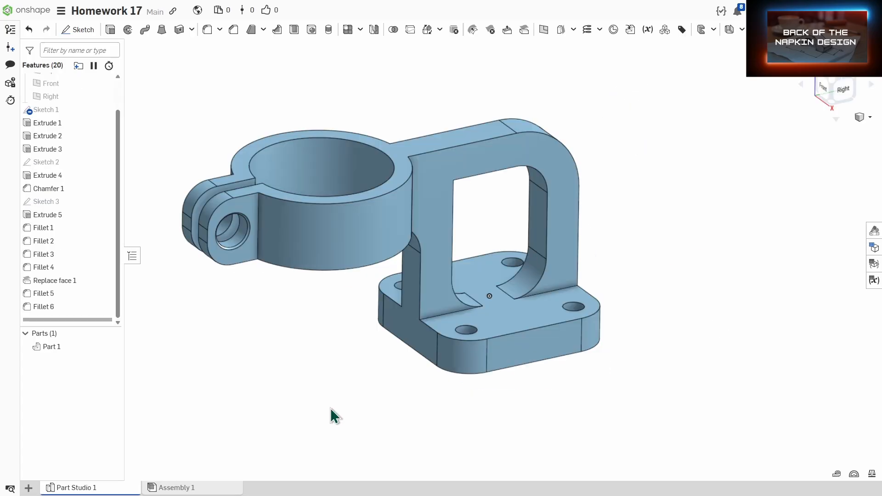
# Step: Create a drawing in the Homework 17 document from the ANSI_B_MM.dwt template with no views
pyautogui.click(28, 490)
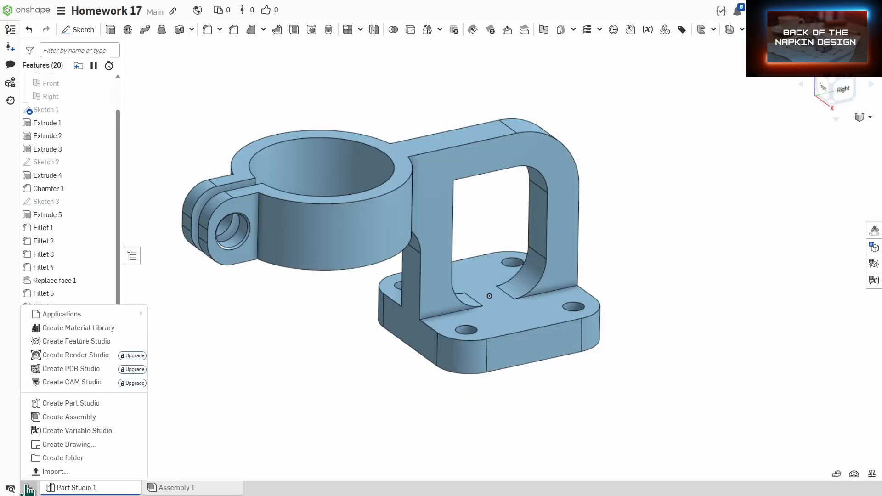
pyautogui.click(27, 444)
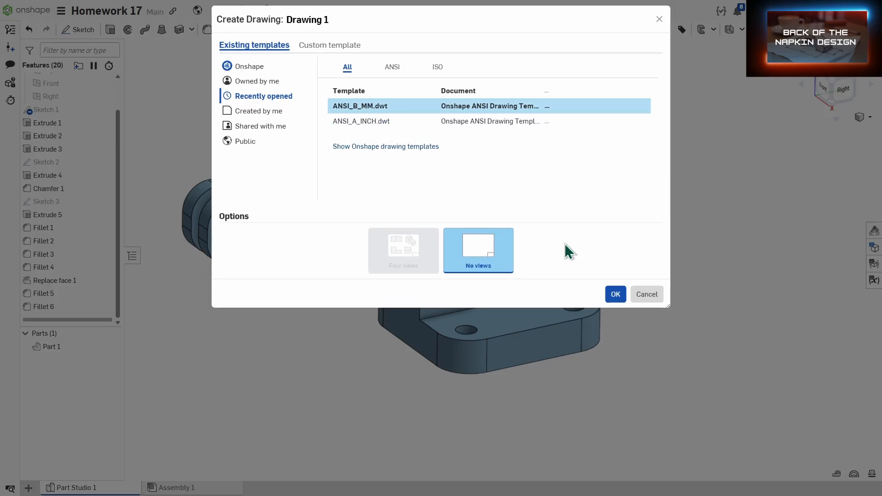
pyautogui.click(614, 295)
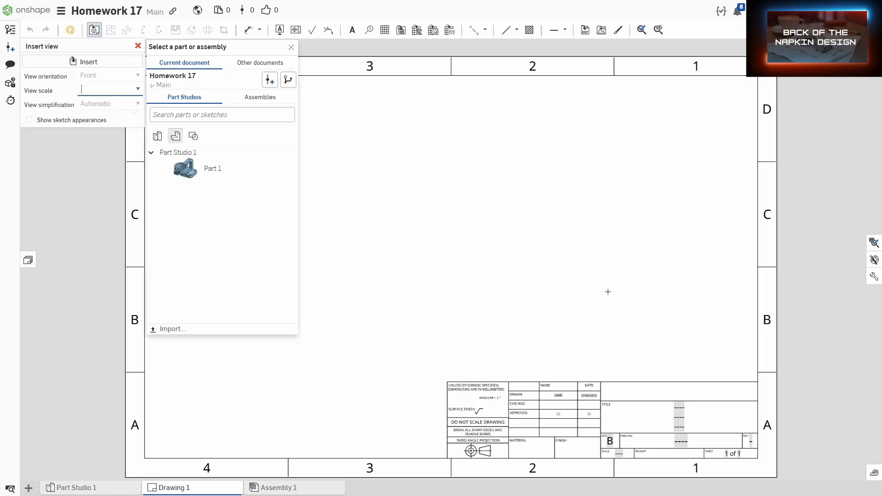
# Step: Place a front view of Part 1 on the sheet and project a top view above it
pyautogui.click(193, 172)
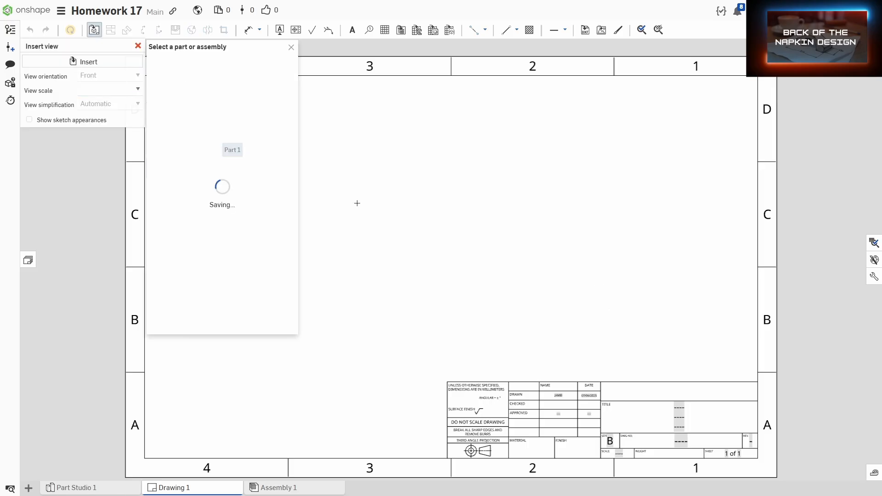
pyautogui.click(300, 322)
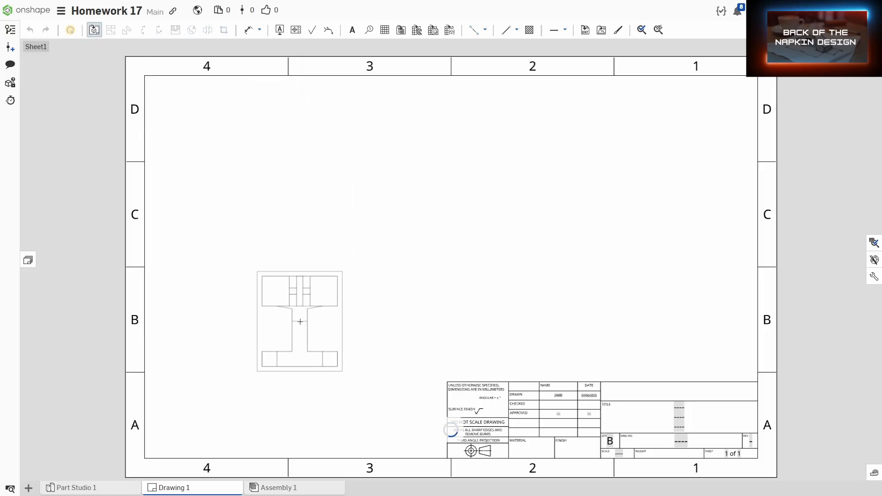
pyautogui.click(317, 185)
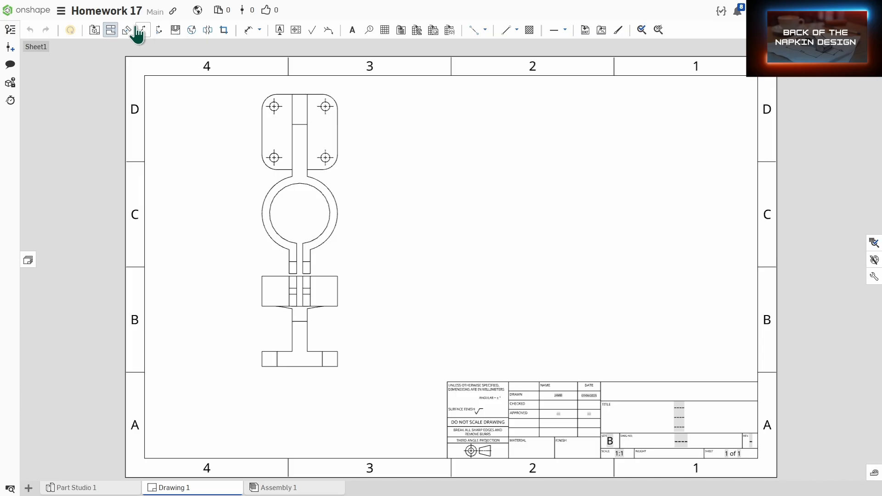
# Step: Project a side view beside the top view and insert an isometric view at 1:1 sheet scale in the sheet's upper right area
pyautogui.click(110, 30)
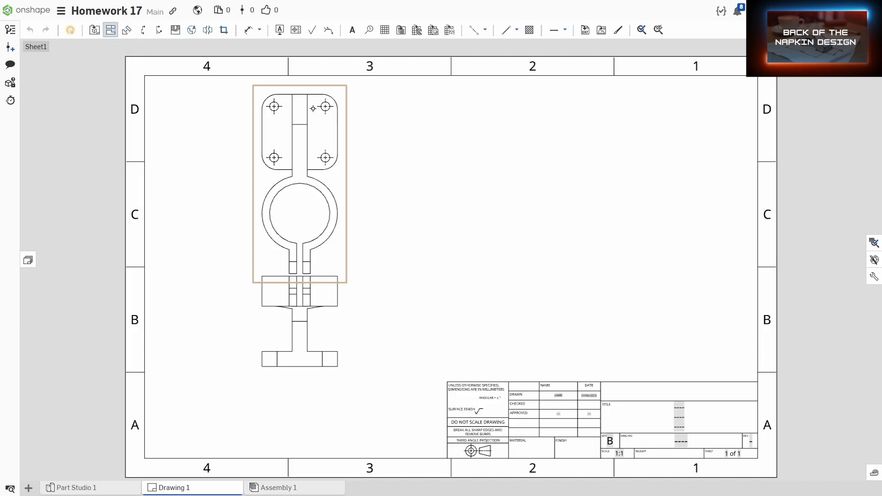
pyautogui.click(337, 184)
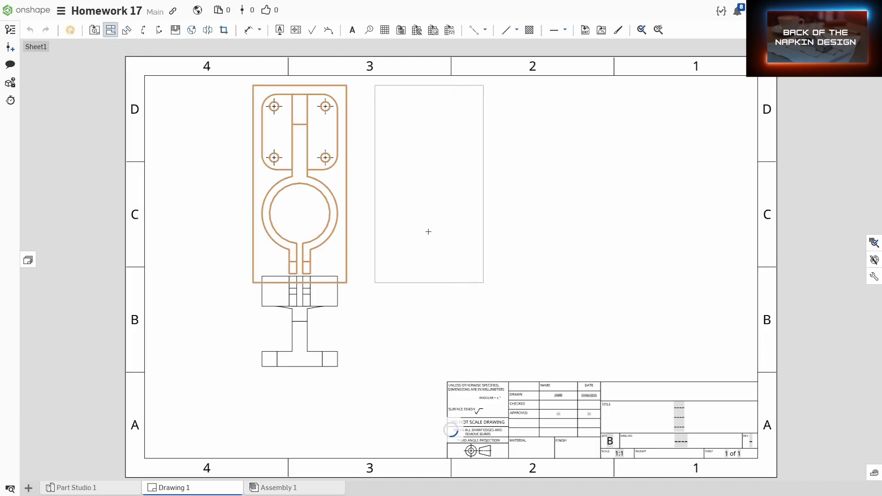
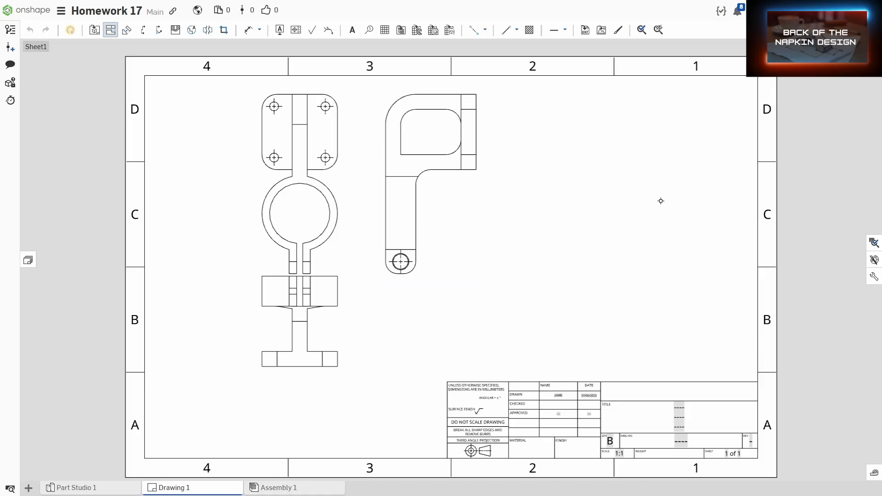
pyautogui.click(94, 29)
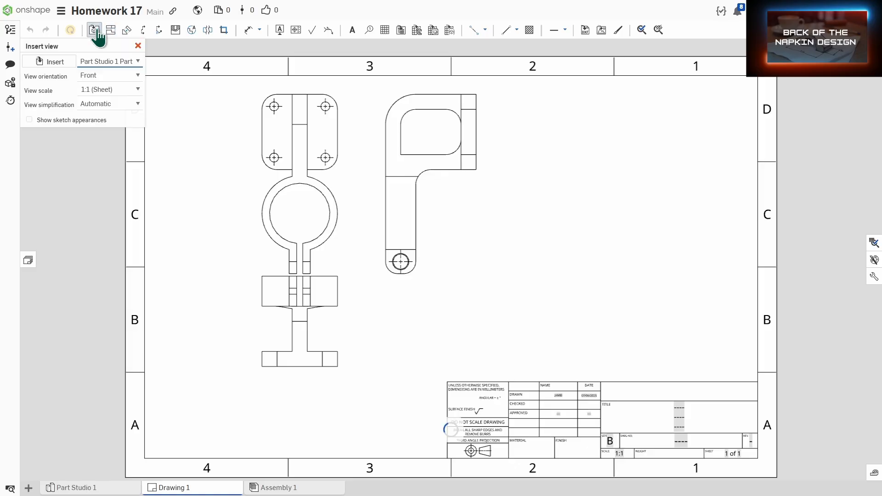
pyautogui.click(92, 78)
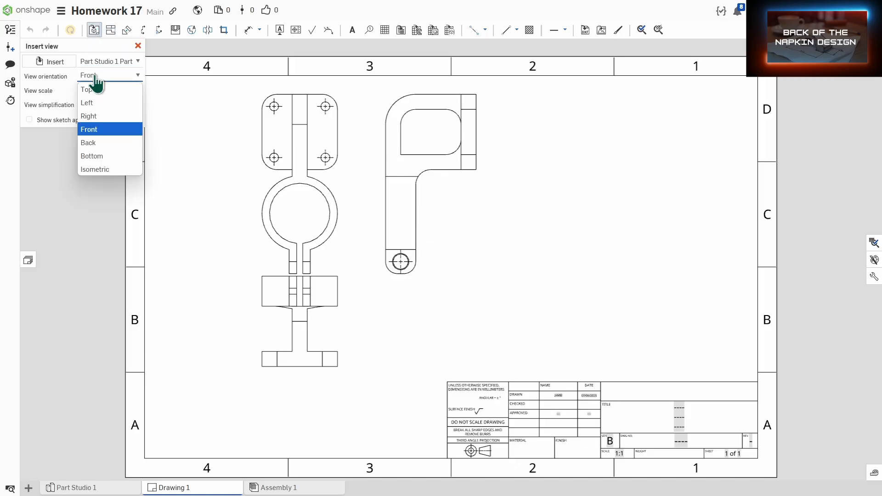
pyautogui.click(99, 168)
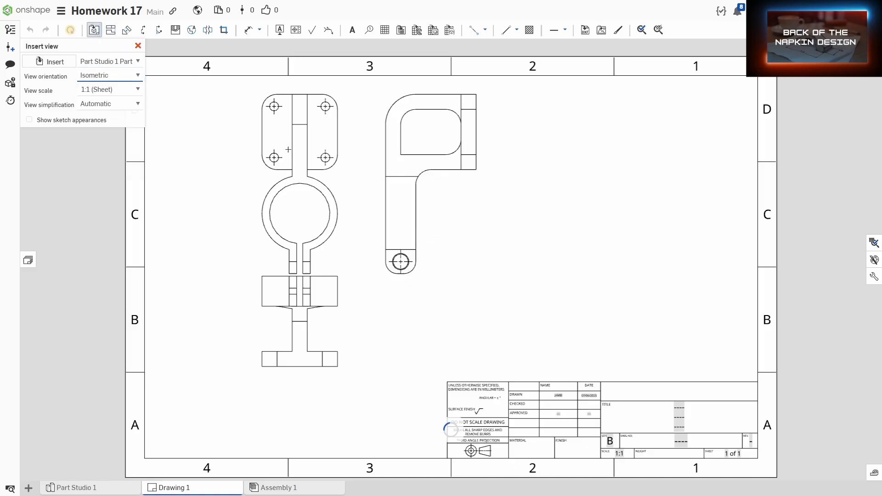
pyautogui.click(663, 171)
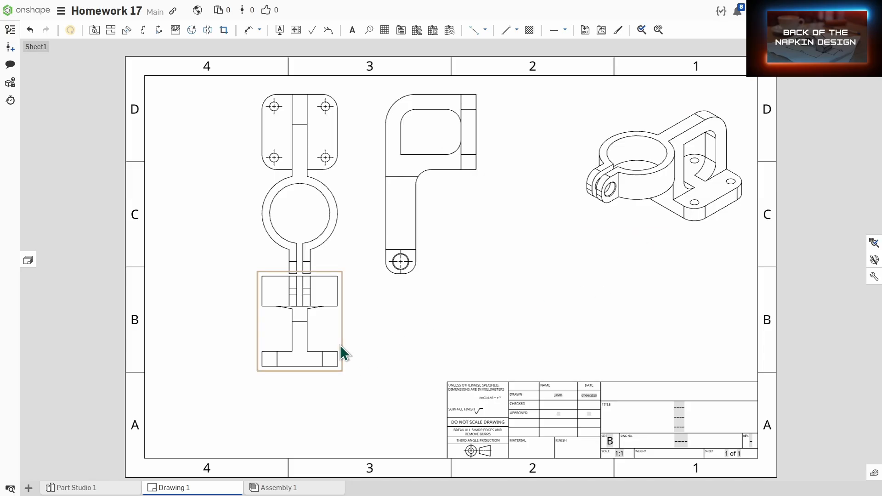
# Step: Delete the front view and move the top view and its projected side view lower and slightly further left on the sheet
pyautogui.moveTo(341, 346); pyautogui.dragTo(341, 362)
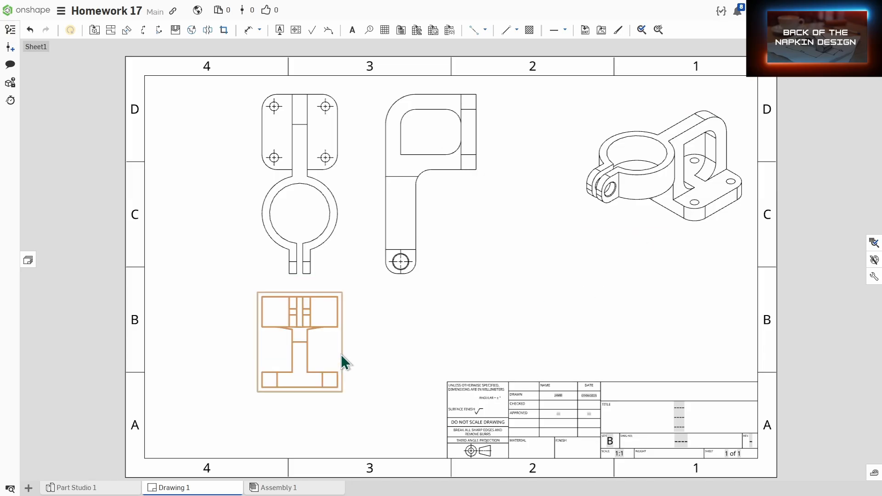
pyautogui.press('Delete')
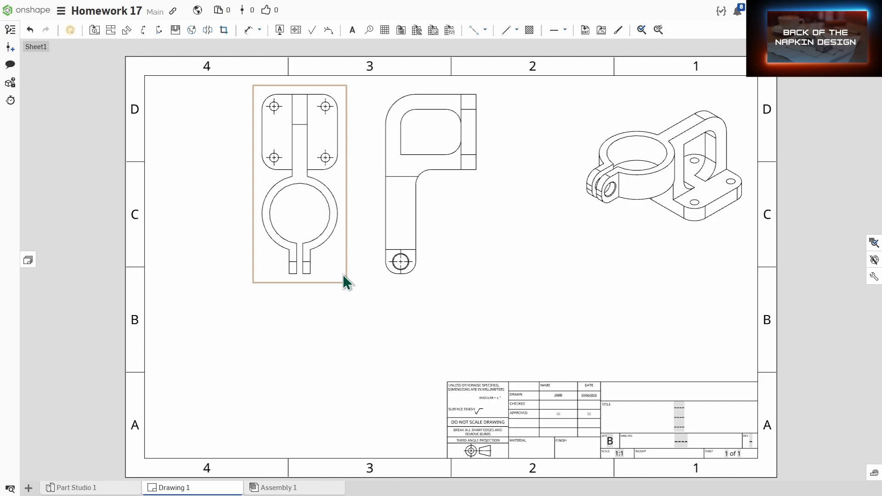
pyautogui.moveTo(343, 274); pyautogui.dragTo(305, 327)
pyautogui.moveTo(374, 243); pyautogui.dragTo(367, 243)
pyautogui.moveTo(371, 238)
pyautogui.mouseDown(button='middle')
pyautogui.moveTo(472, 232)
pyautogui.moveTo(400, 244)
pyautogui.mouseUp(button='middle')
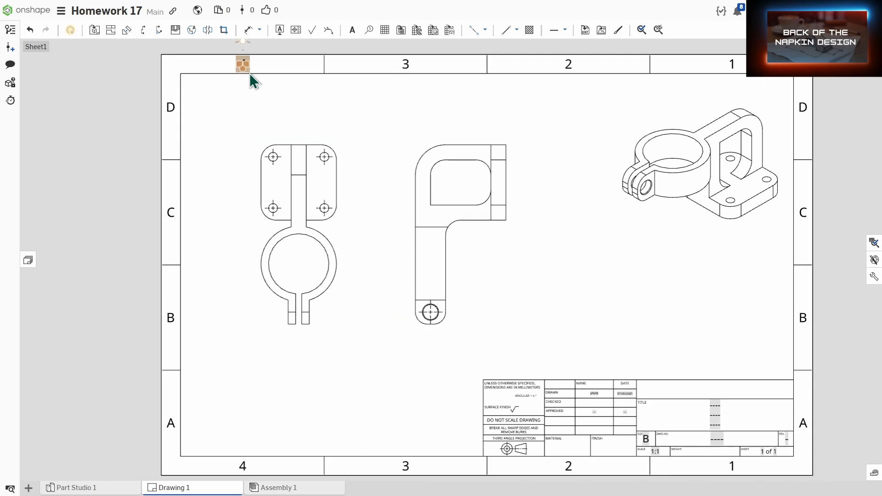
# Step: Dimension the overall height of the mounting plate in the top view, placing the dimension beside its left edge
pyautogui.click(248, 30)
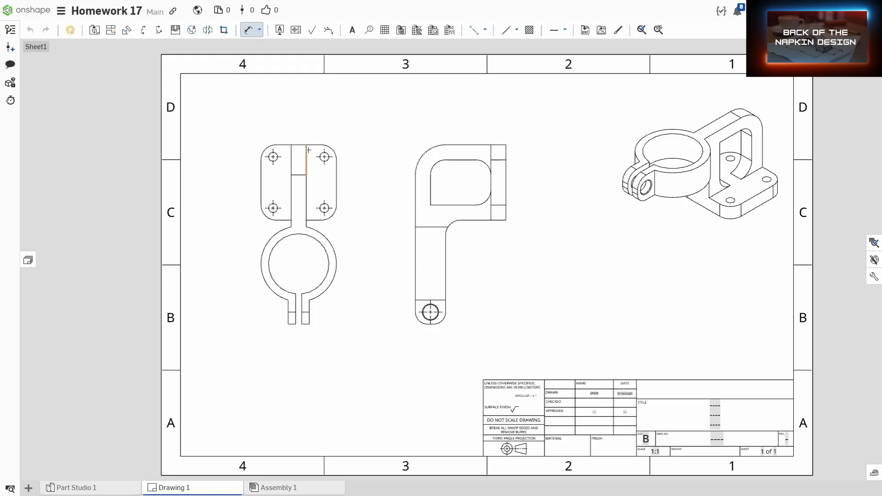
pyautogui.click(284, 145)
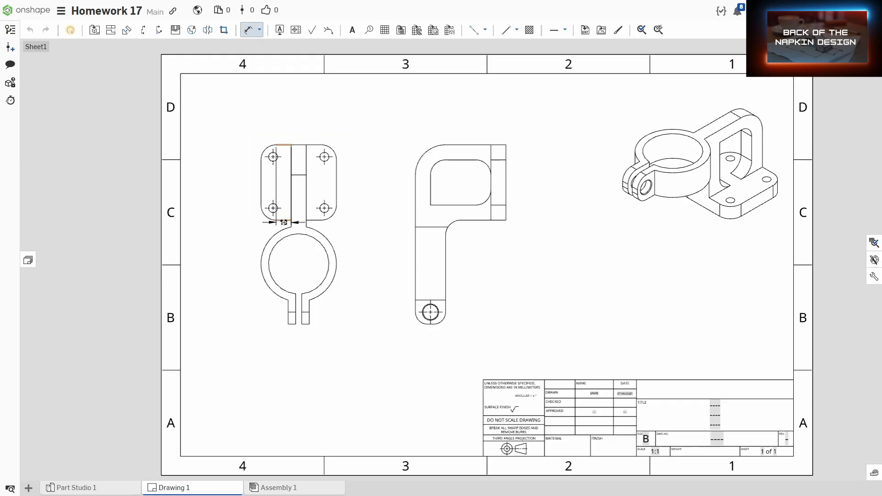
pyautogui.click(283, 220)
pyautogui.click(230, 183)
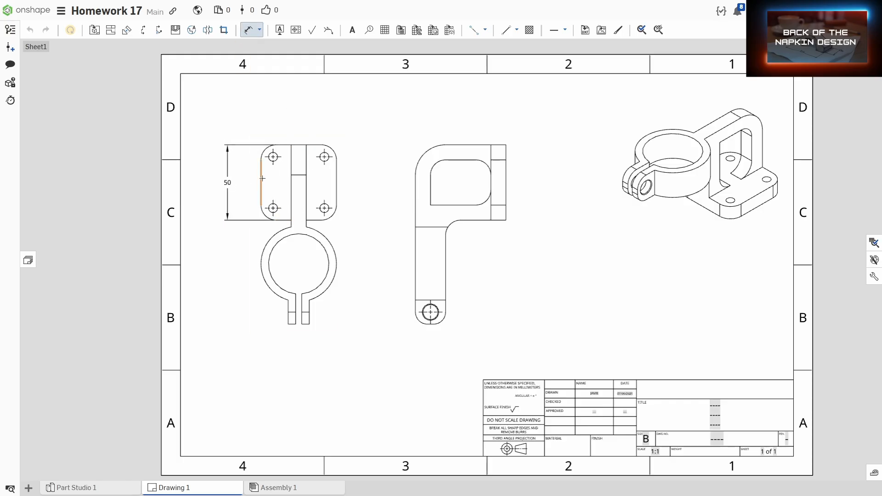
pyautogui.click(336, 188)
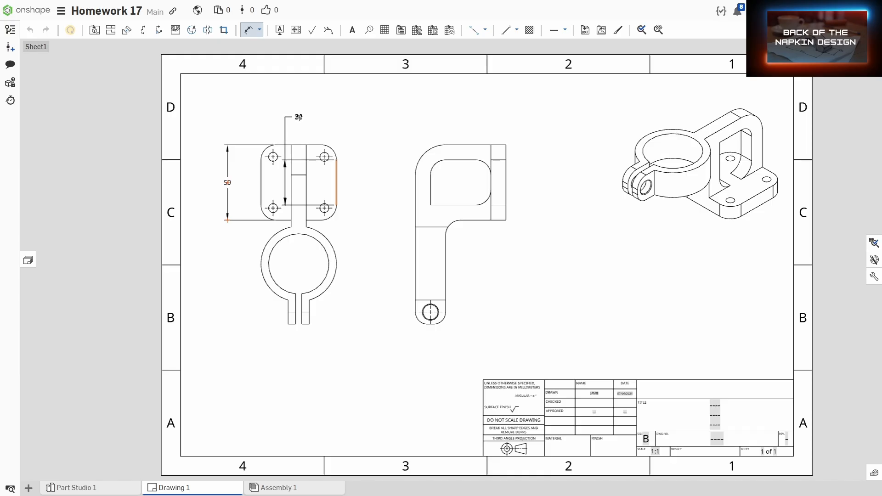
pyautogui.click(304, 120)
pyautogui.press('Escape')
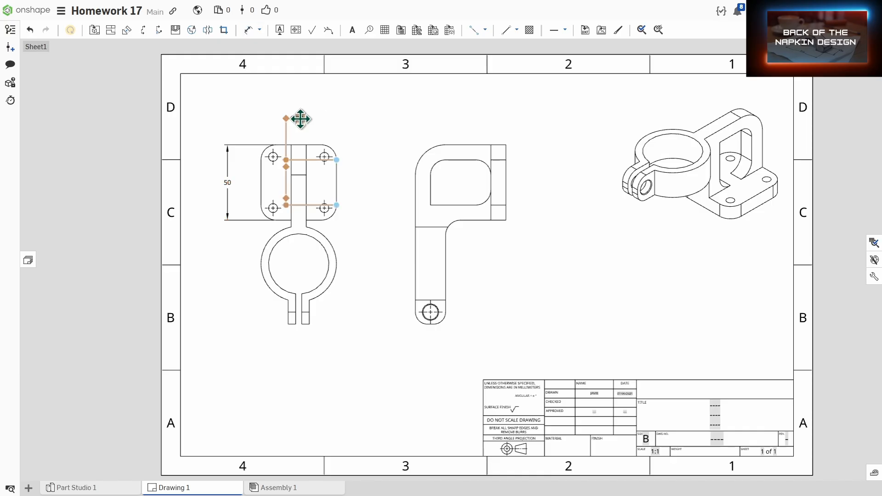
pyautogui.press('Delete')
# Step: Dimension the overall width of the mounting plate between its two side edges, placing the dimension above the top view
pyautogui.press('d')
pyautogui.click(336, 174)
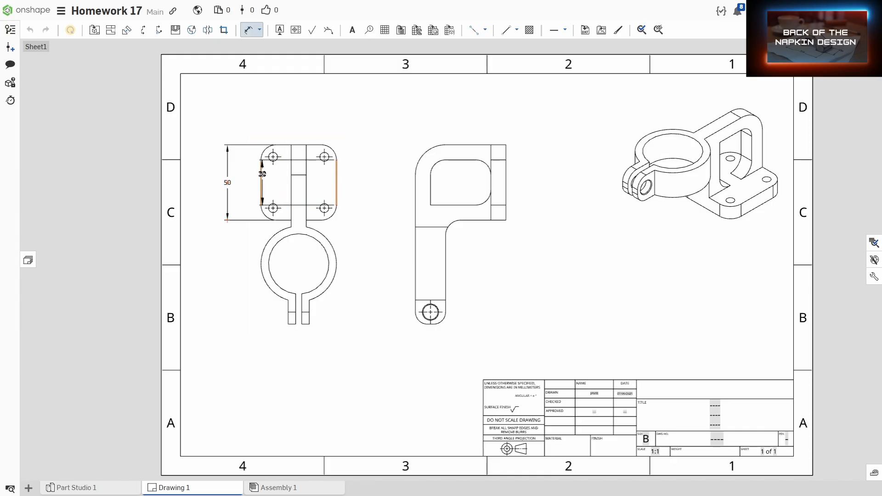
pyautogui.click(262, 174)
pyautogui.click(299, 121)
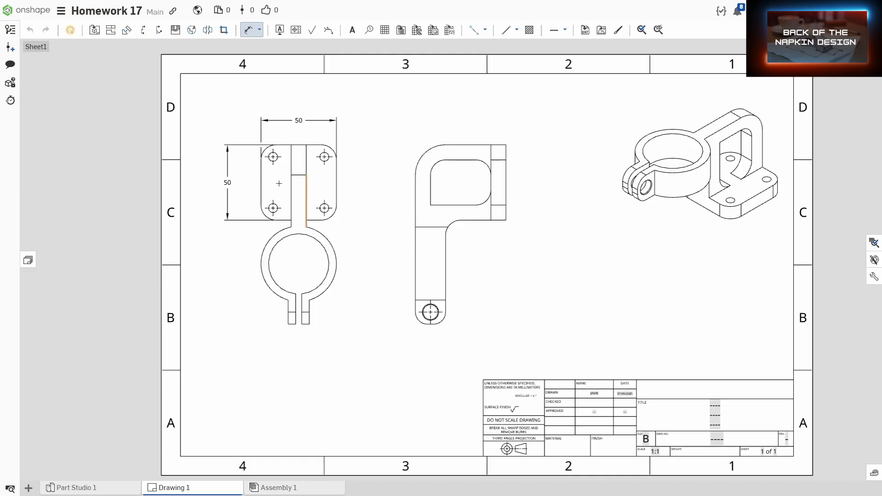
# Step: Dimension the upper-left mounting hole's centre from the plate's left edge and from its top edge
pyautogui.scroll(3, 262, 171)
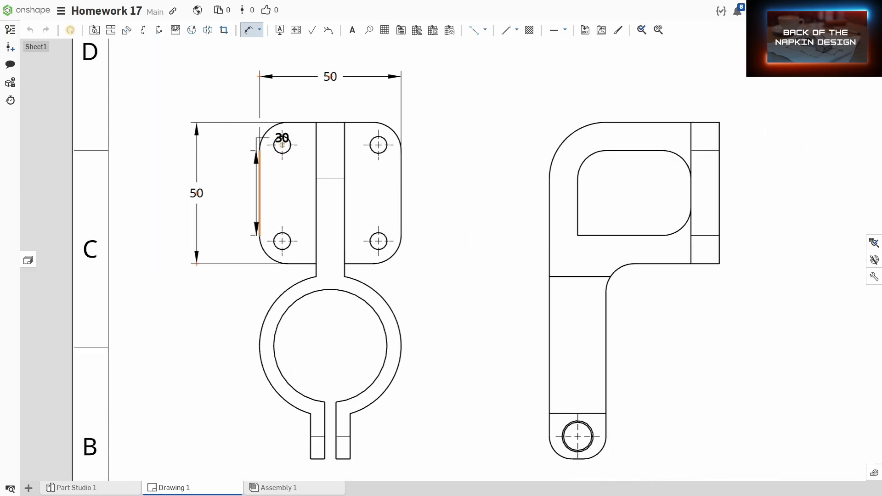
pyautogui.click(282, 144)
pyautogui.click(235, 100)
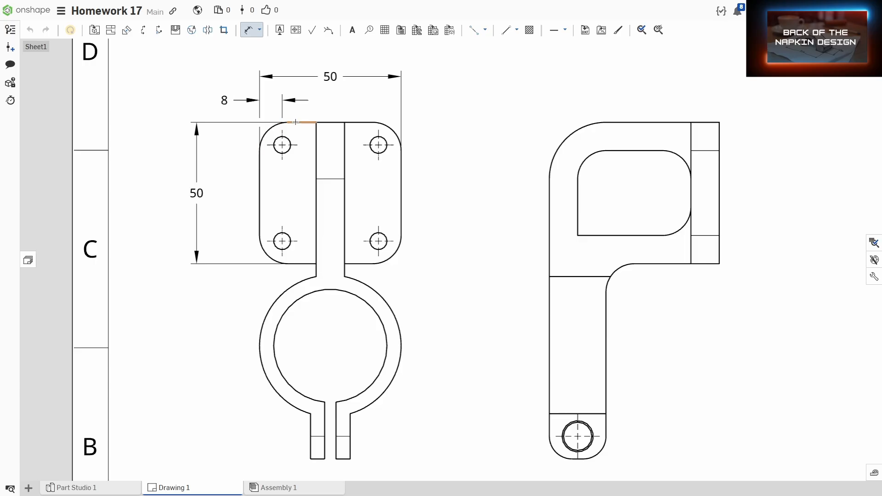
pyautogui.click(295, 122)
pyautogui.click(282, 145)
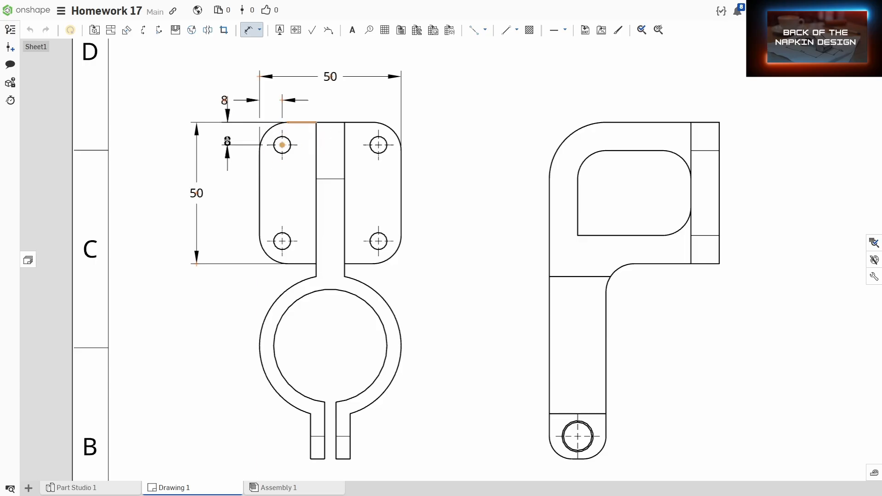
pyautogui.click(225, 134)
pyautogui.moveTo(252, 160); pyautogui.dragTo(286, 184, button='middle')
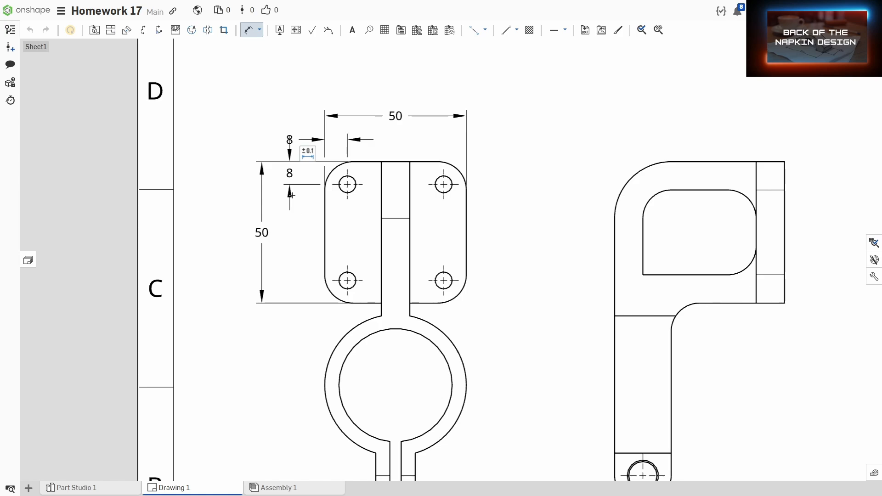
pyautogui.press('Escape')
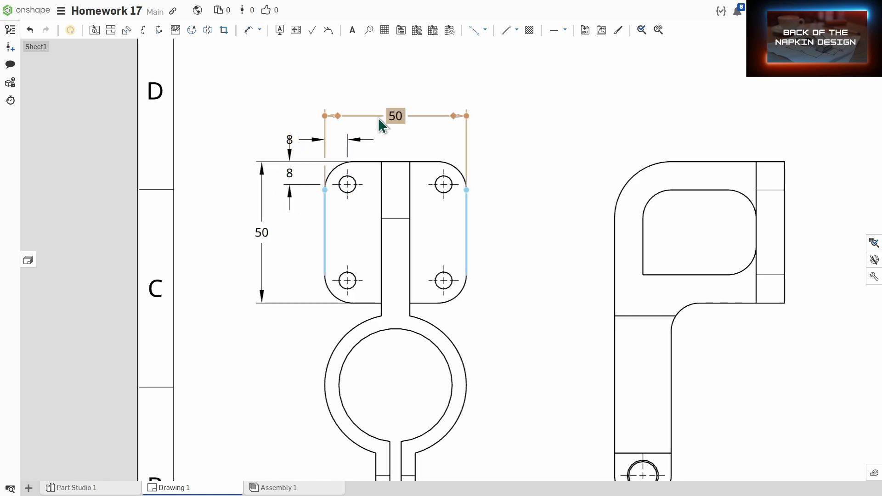
# Step: Move the plate's width dimension and the upper-left hole's horizontal offset dimension higher above the top view to separate the overlapping text
pyautogui.moveTo(395, 115); pyautogui.dragTo(399, 67)
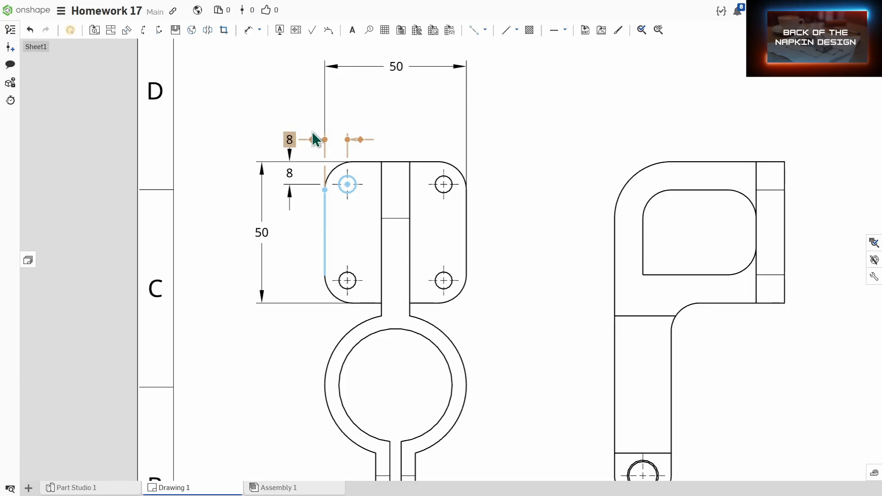
pyautogui.click(294, 134)
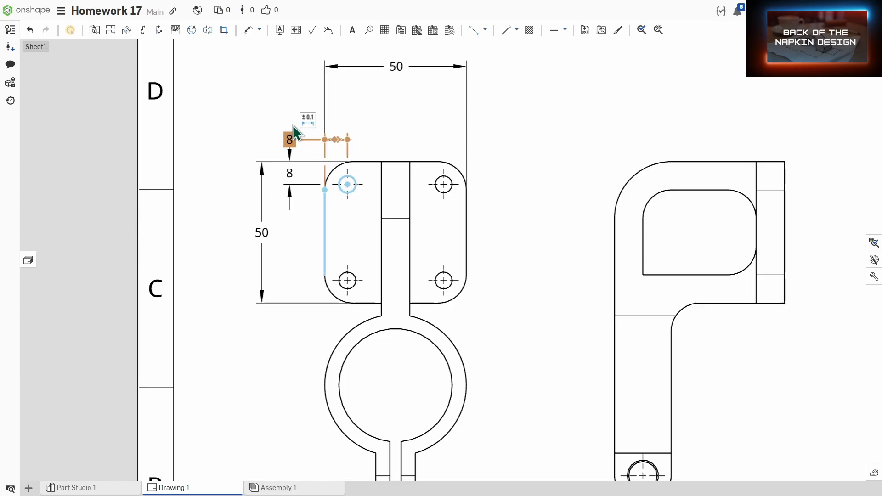
pyautogui.moveTo(290, 138); pyautogui.dragTo(290, 87)
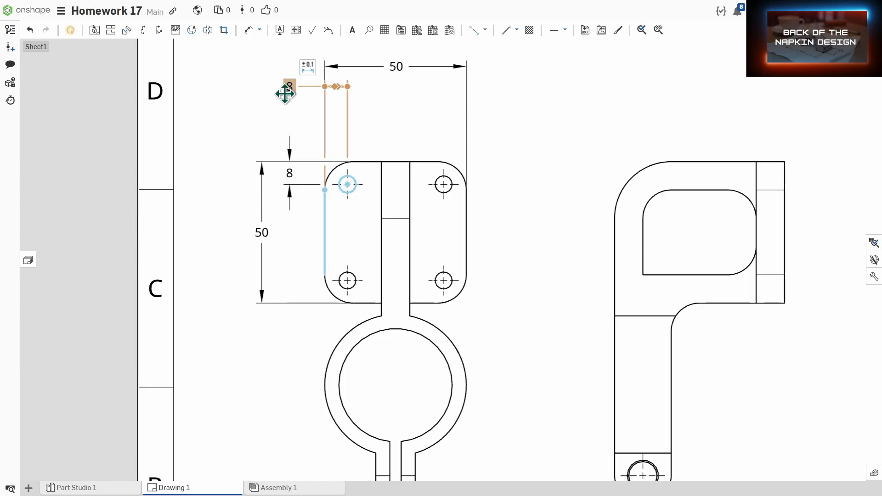
# Step: Add the prefix "4x " with a trailing space to the upper-left hole's horizontal offset dimension
pyautogui.doubleClick(288, 88)
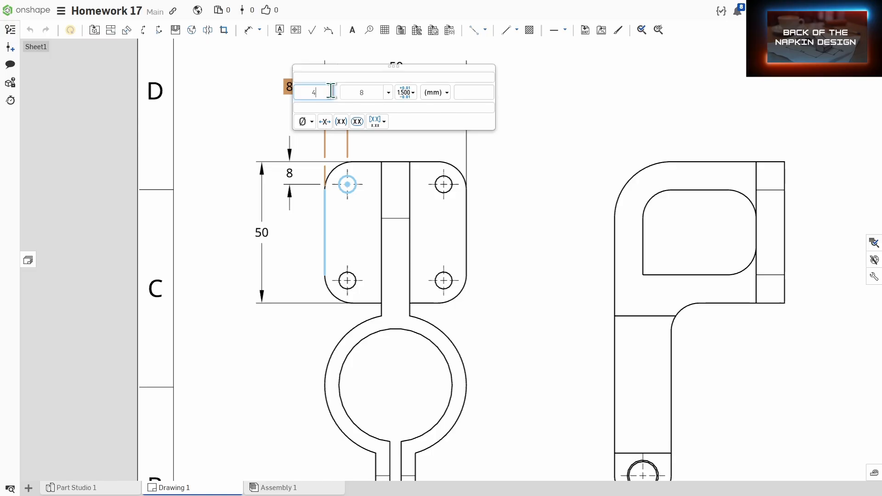
pyautogui.write('4x')
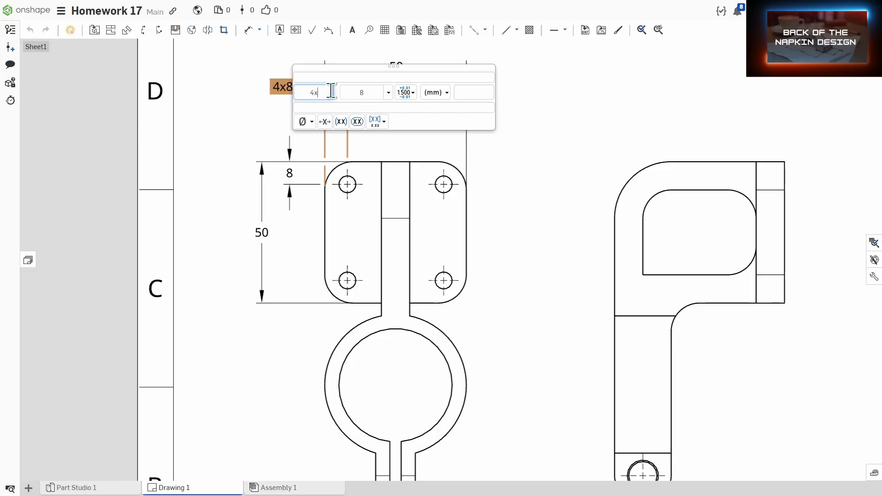
pyautogui.click(472, 196)
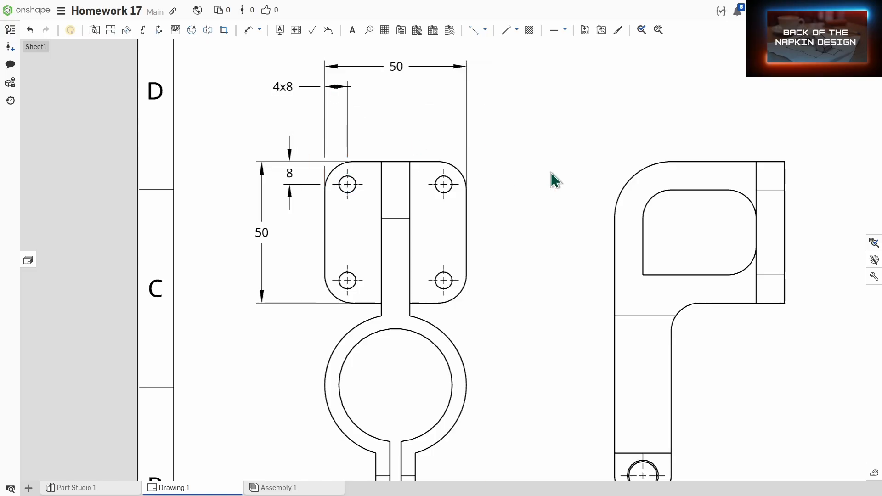
pyautogui.doubleClick(281, 86)
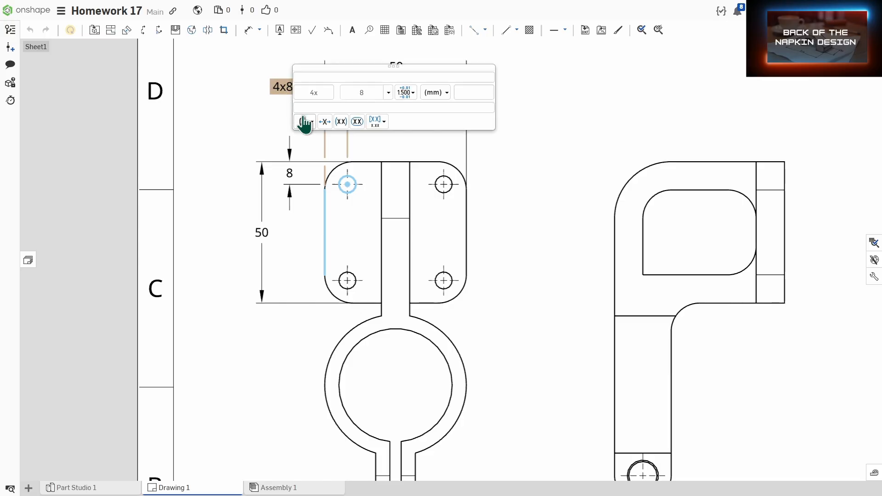
pyautogui.click(325, 96)
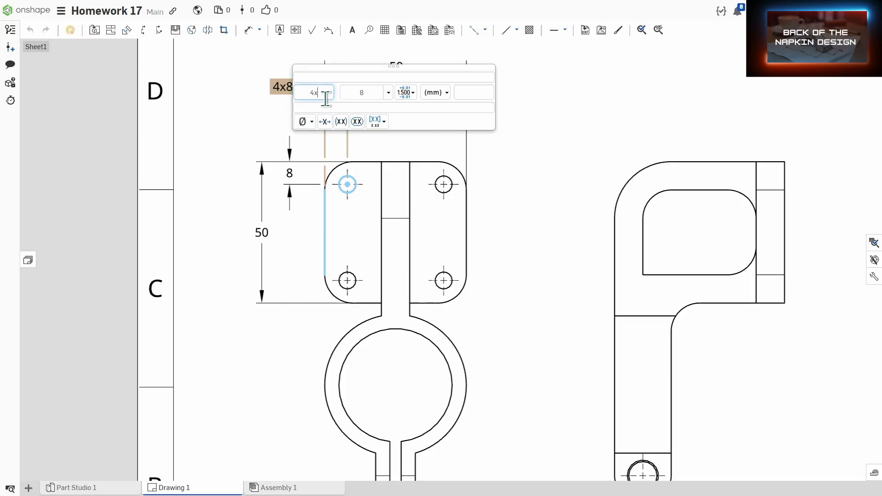
pyautogui.click(539, 134)
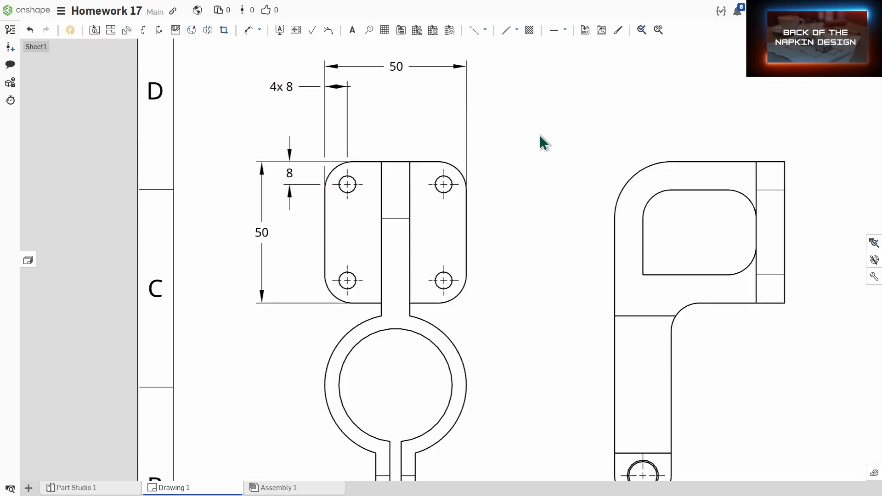
# Step: Add the prefix "4x " to the upper-left hole's vertical offset dimension
pyautogui.doubleClick(289, 174)
pyautogui.click(301, 178)
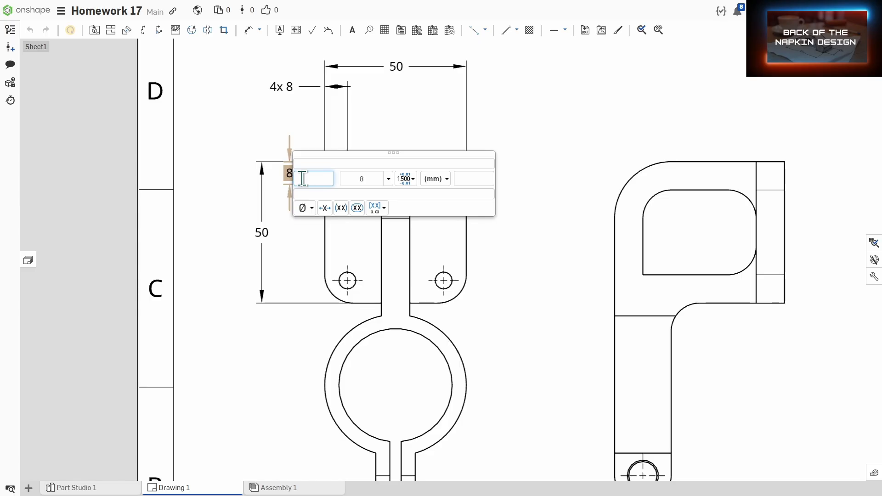
pyautogui.write('4x')
pyautogui.click(549, 225)
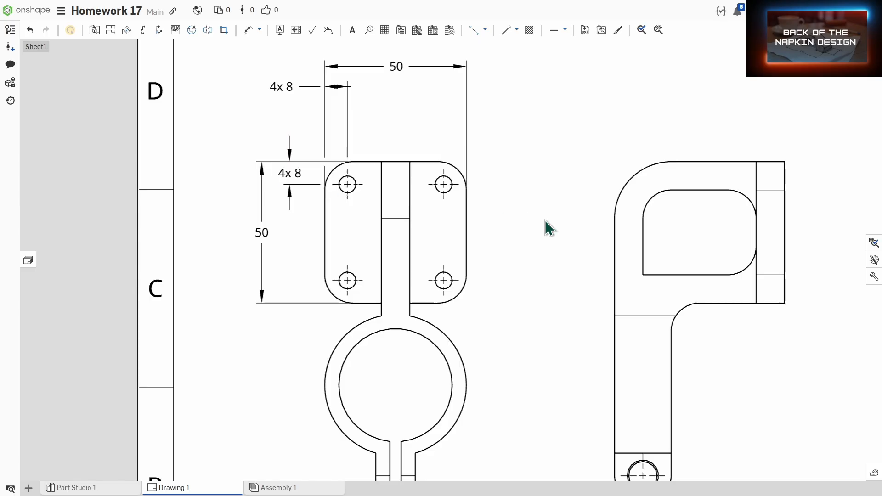
# Step: Dimension the upper-right mounting hole's diameter and the plate's lower-right corner radius in the top view
pyautogui.moveTo(545, 327); pyautogui.dragTo(544, 285, button='middle')
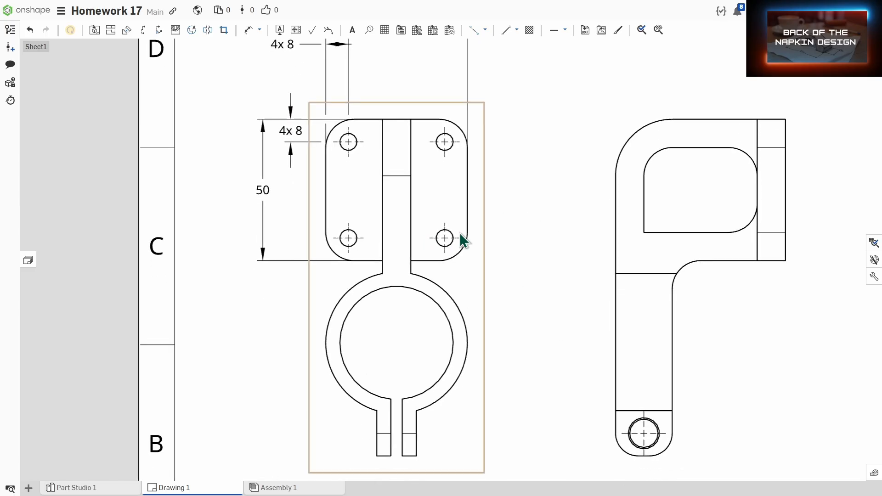
pyautogui.press('d')
pyautogui.click(452, 137)
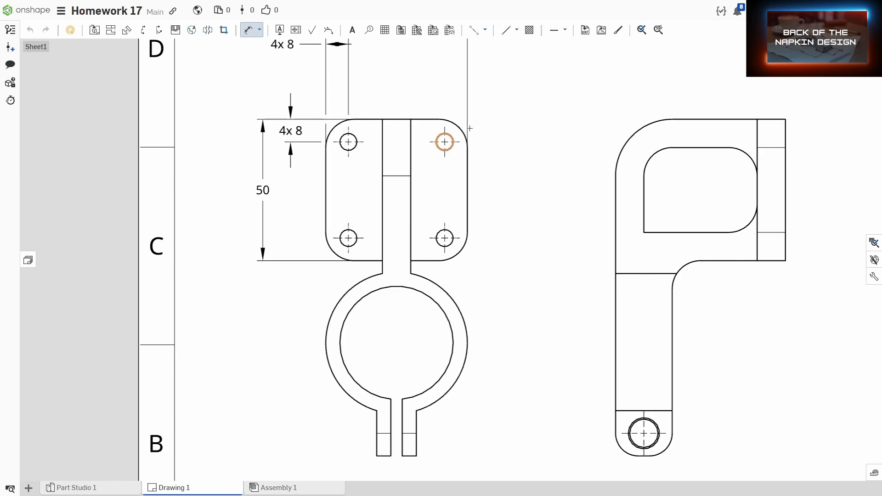
pyautogui.click(492, 103)
pyautogui.click(466, 244)
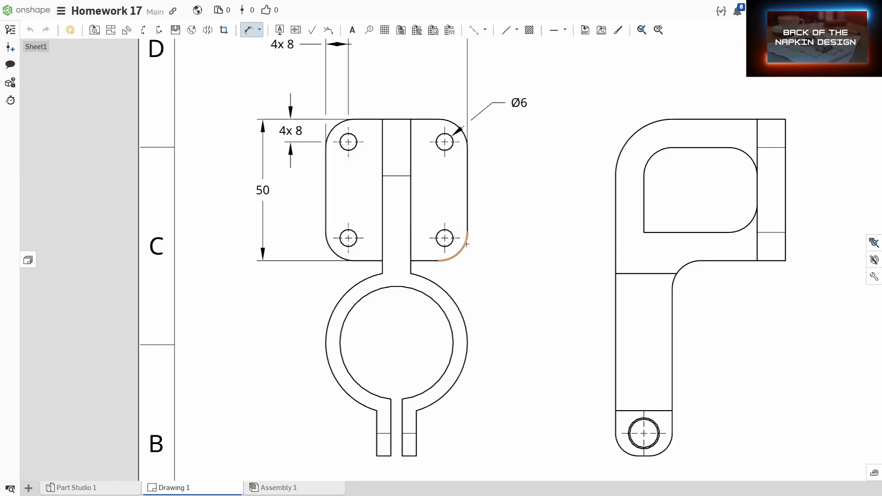
pyautogui.click(505, 261)
pyautogui.press('Escape')
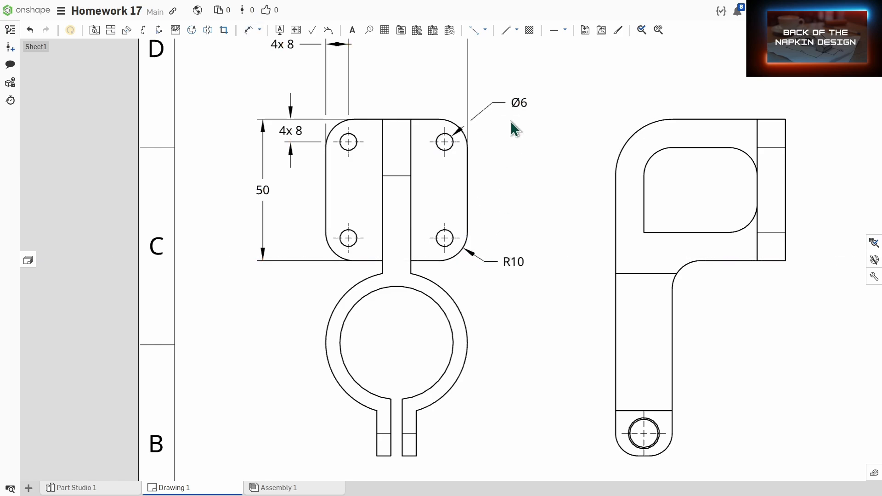
# Step: Insert "4x " before the diameter symbol of the mounting hole's diameter dimension
pyautogui.doubleClick(517, 102)
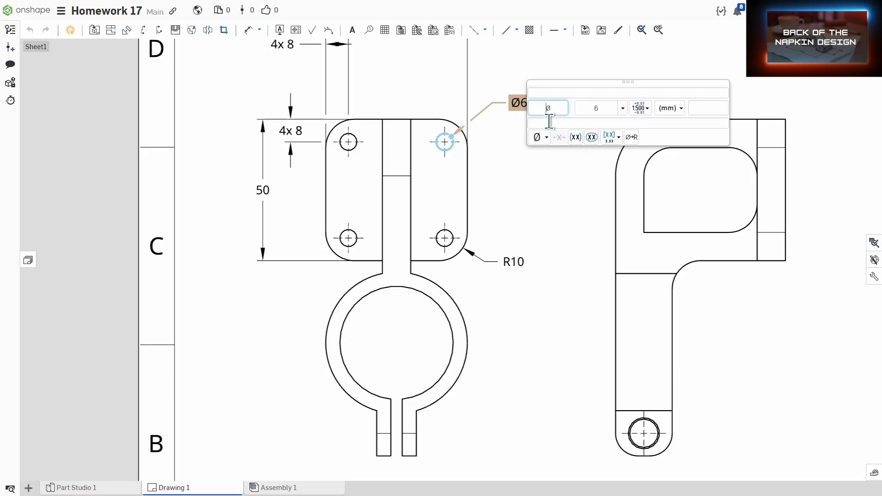
pyautogui.write('4x')
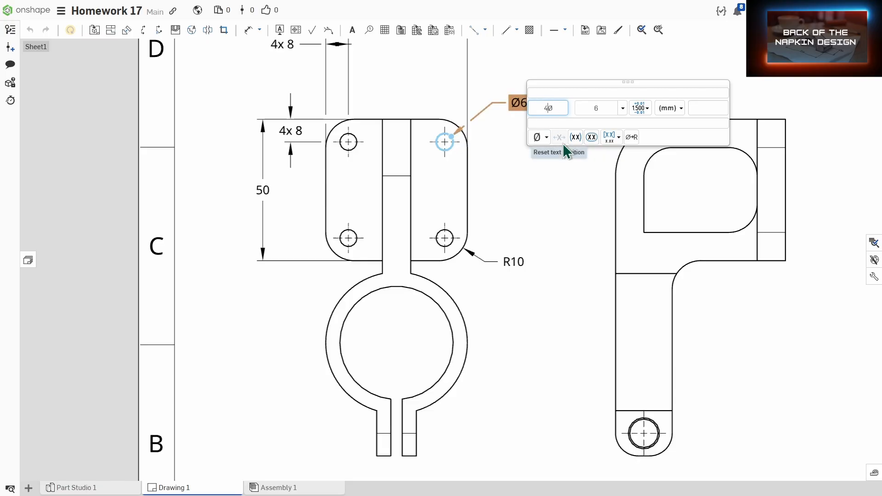
pyautogui.moveTo(550, 108); pyautogui.dragTo(530, 110)
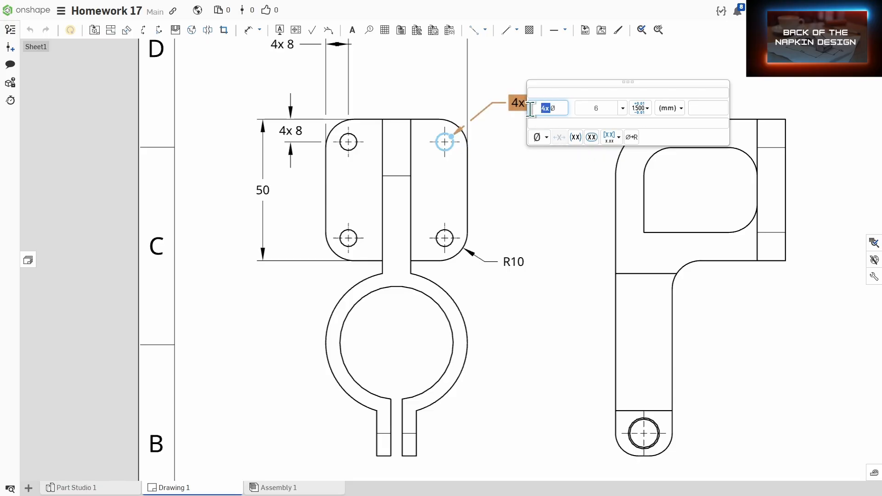
pyautogui.click(539, 179)
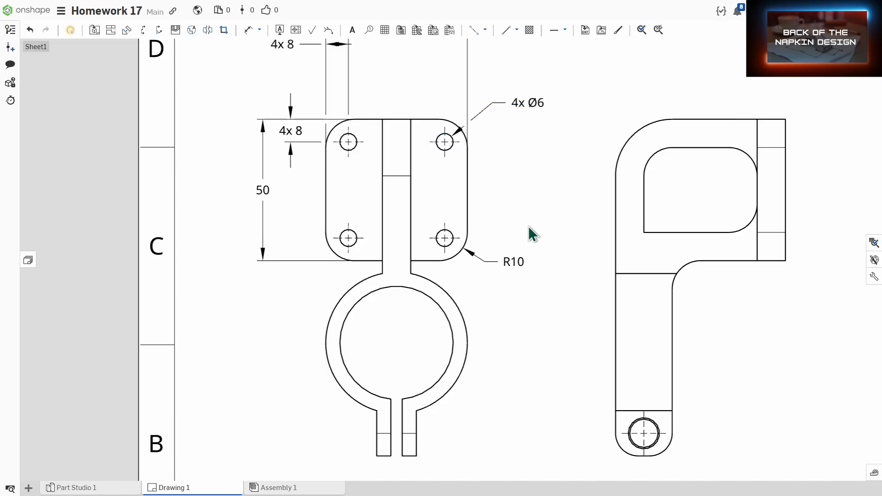
# Step: Change the prefix of the plate's corner radius dimension to "4x R"
pyautogui.doubleClick(512, 263)
pyautogui.click(554, 271)
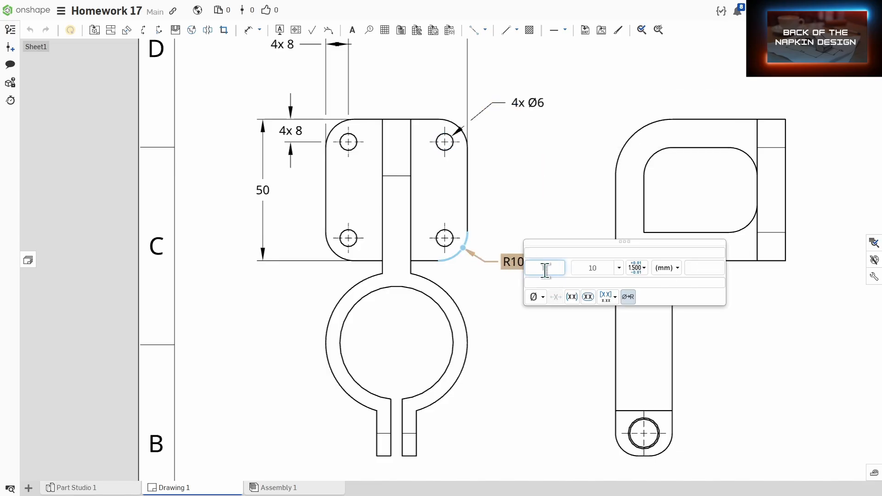
pyautogui.write('4x R')
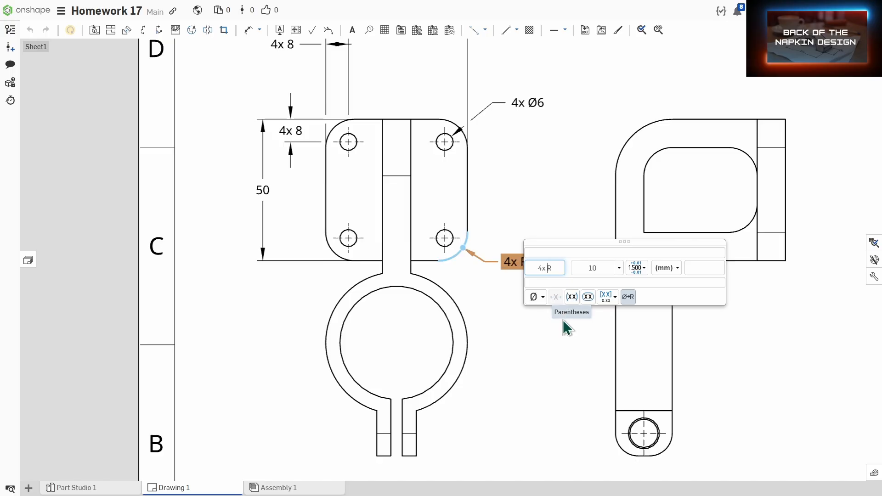
pyautogui.click(559, 344)
# Step: Dimension the clamp ring's outer radius and inner radius in the top view
pyautogui.moveTo(540, 365); pyautogui.dragTo(598, 315, button='middle')
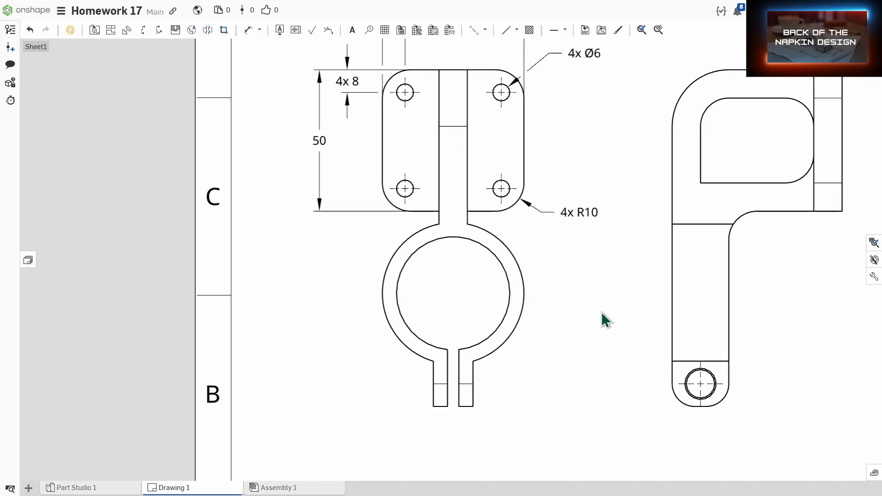
pyautogui.scroll(-1, 570, 336)
pyautogui.press('d')
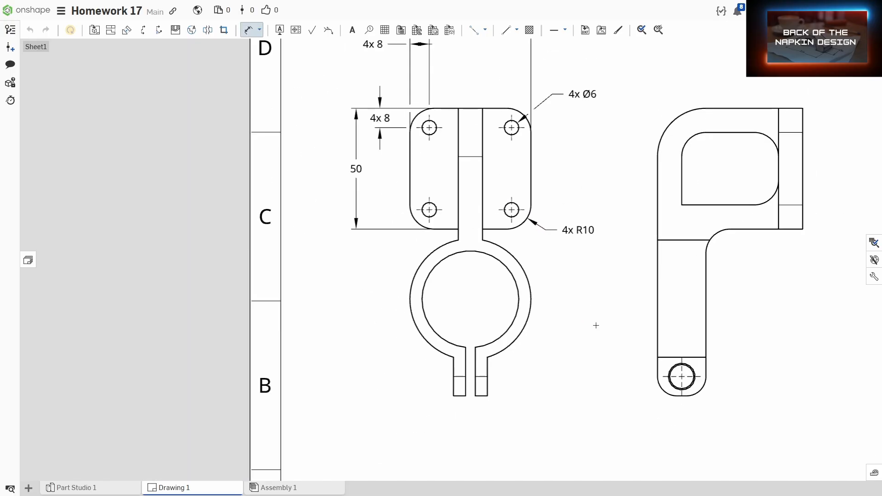
pyautogui.click(531, 278)
pyautogui.click(574, 270)
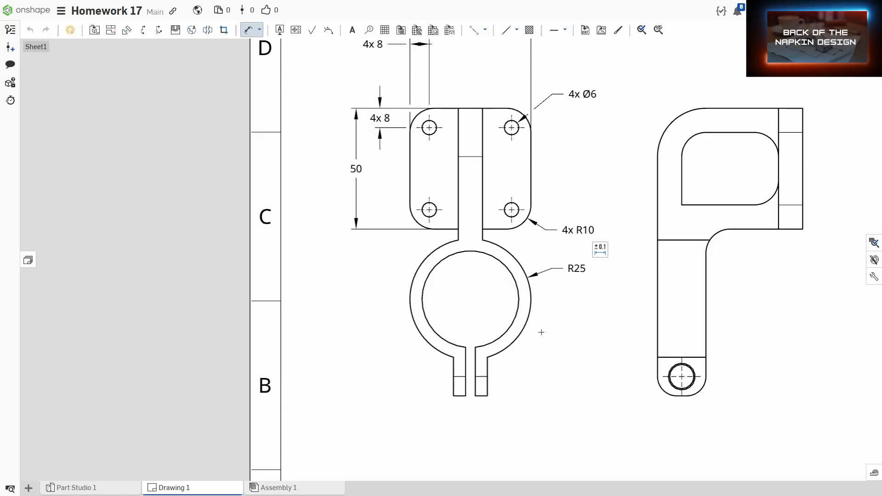
pyautogui.click(507, 335)
pyautogui.click(549, 359)
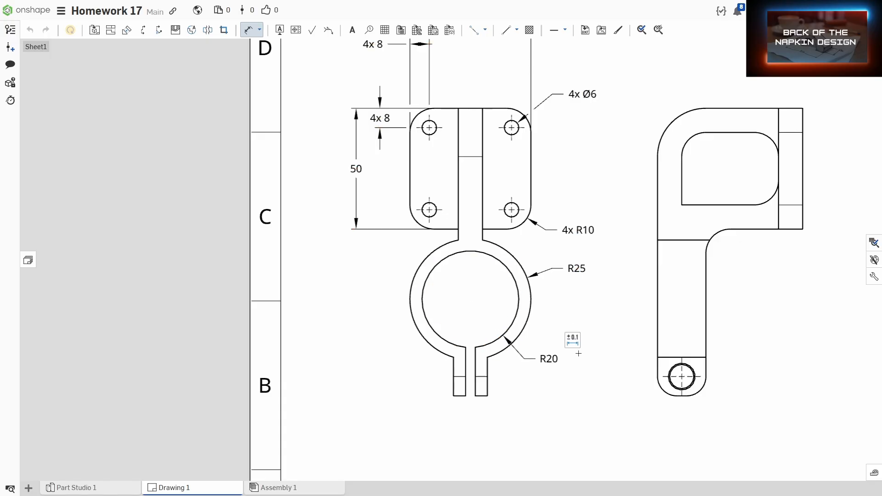
pyautogui.moveTo(562, 404); pyautogui.dragTo(513, 393, button='middle')
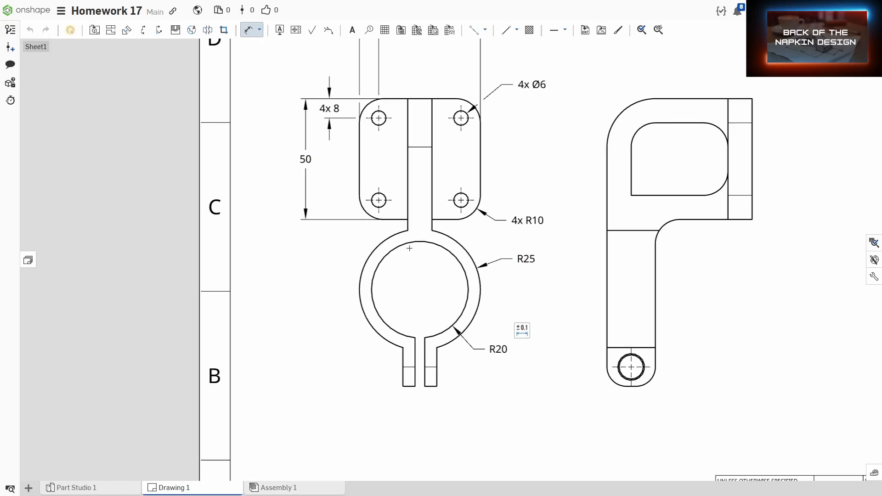
pyautogui.moveTo(419, 299); pyautogui.dragTo(439, 299, button='middle')
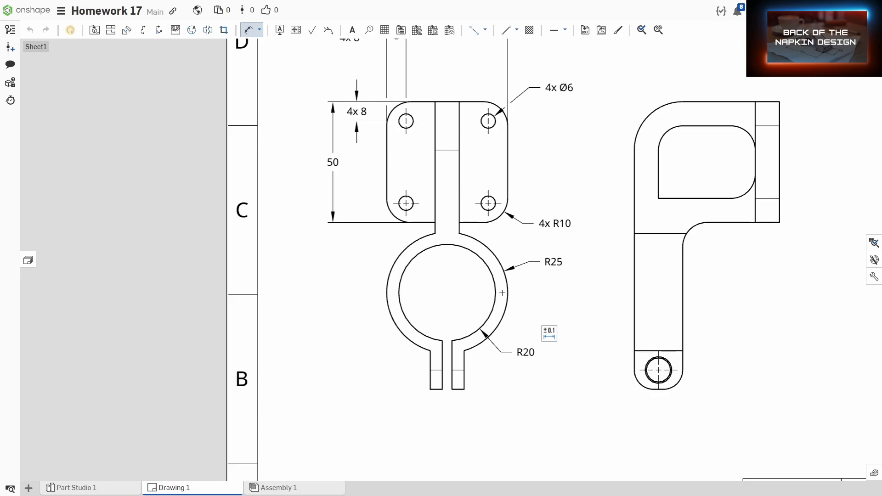
# Step: Dimension the vertical distances from the bracket's upper edge to the ring centre in the top view and to the bolt hole in the side view
pyautogui.scroll(-3, 478, 363)
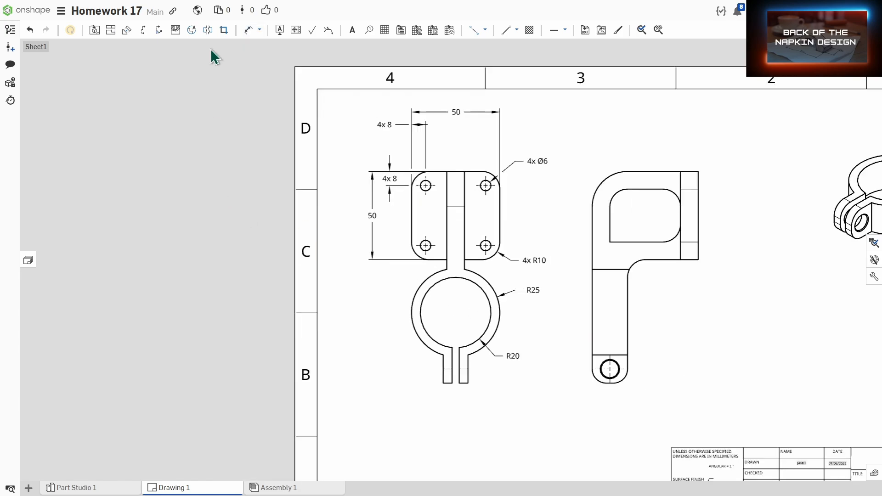
pyautogui.press('d')
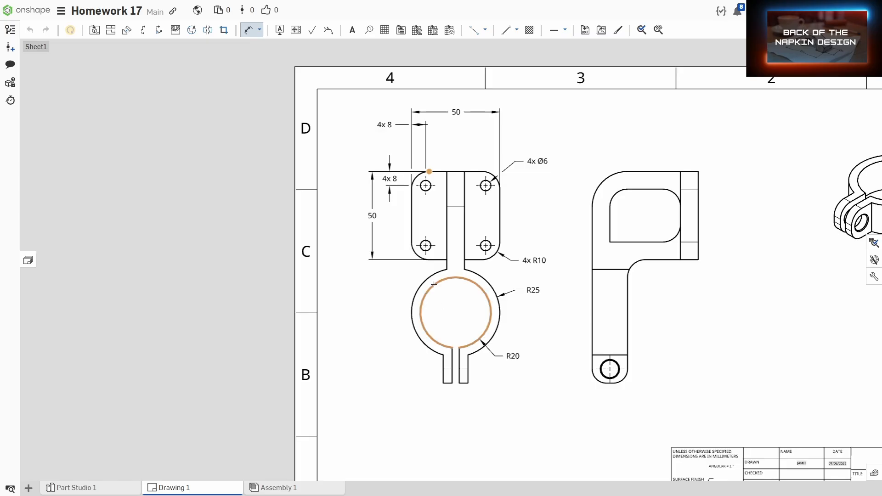
pyautogui.click(421, 305)
pyautogui.click(346, 242)
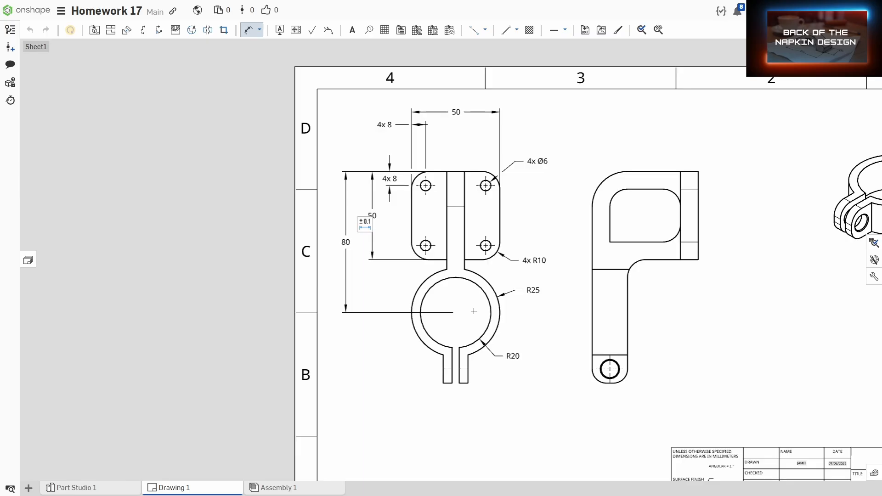
pyautogui.click(657, 172)
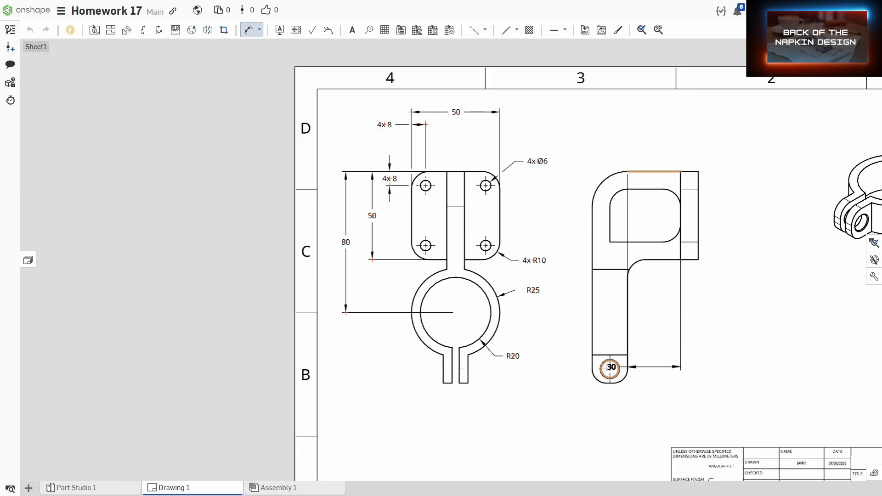
pyautogui.click(610, 368)
pyautogui.click(744, 276)
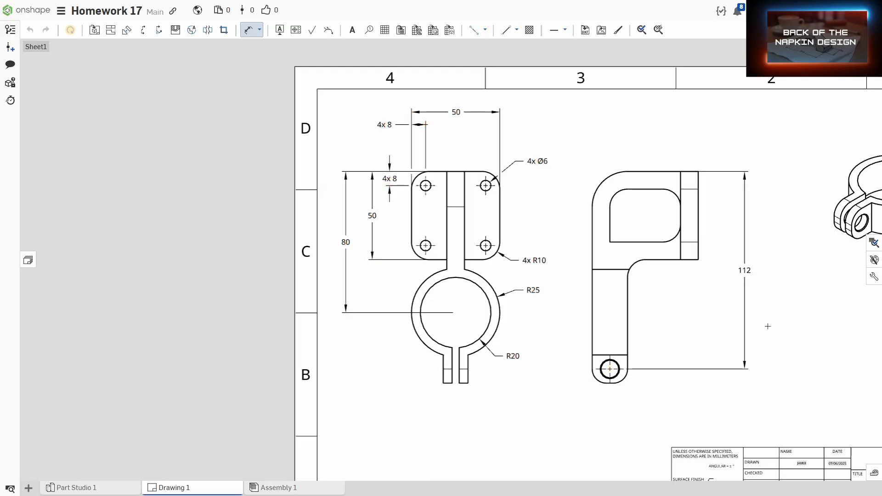
# Step: Dimension the mounting plate's thickness and the bracket's overall width above the side view
pyautogui.click(698, 180)
pyautogui.click(680, 181)
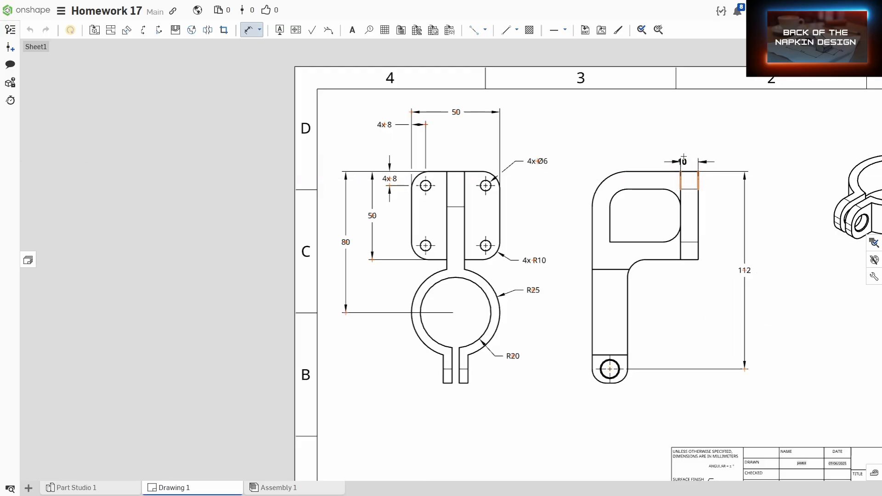
pyautogui.click(689, 150)
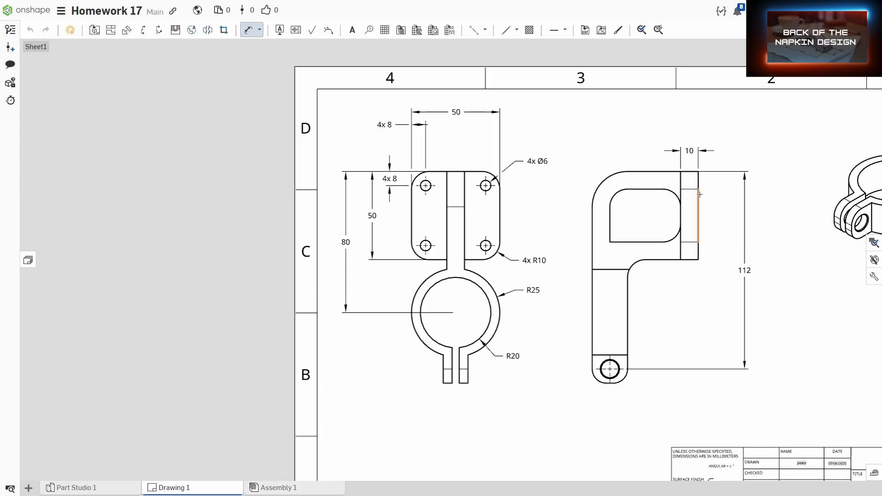
pyautogui.click(698, 195)
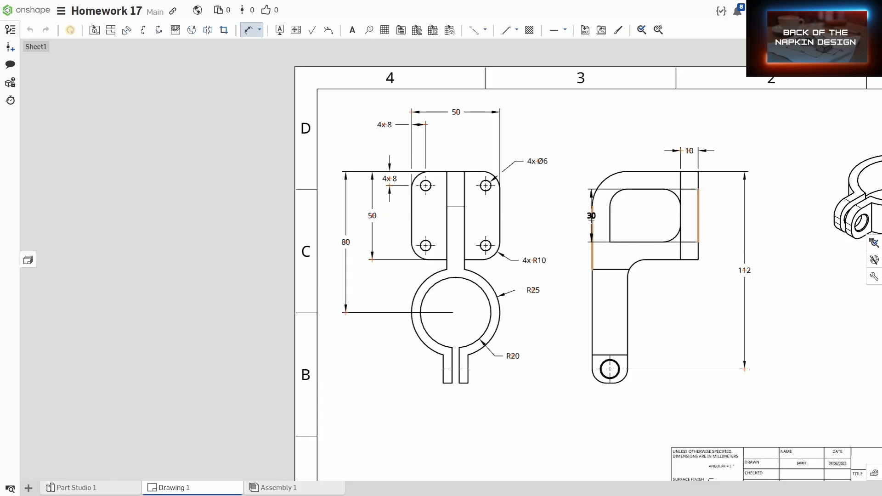
pyautogui.click(645, 124)
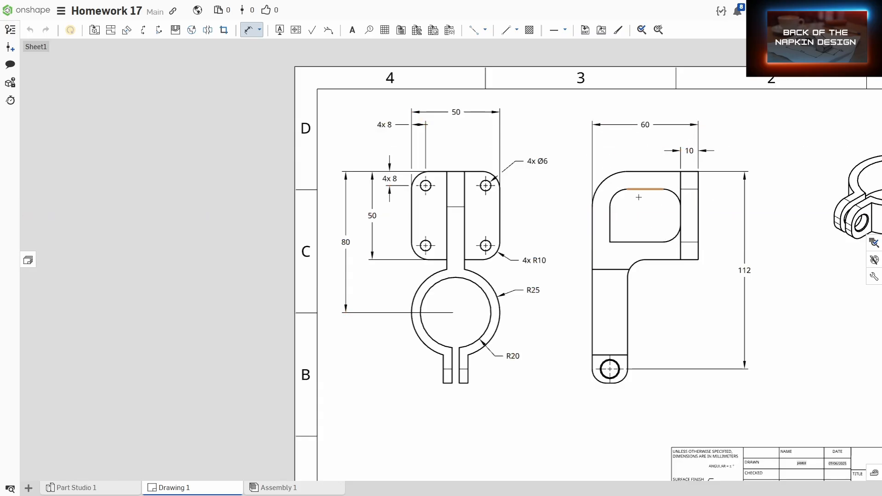
# Step: Dimension the thickness of the wall above the rounded window in the side view
pyautogui.click(645, 189)
pyautogui.click(643, 171)
pyautogui.click(740, 166)
# Step: Try dimensioning the thickness of the wall below the rounded window in the side view
pyautogui.click(649, 242)
pyautogui.click(653, 260)
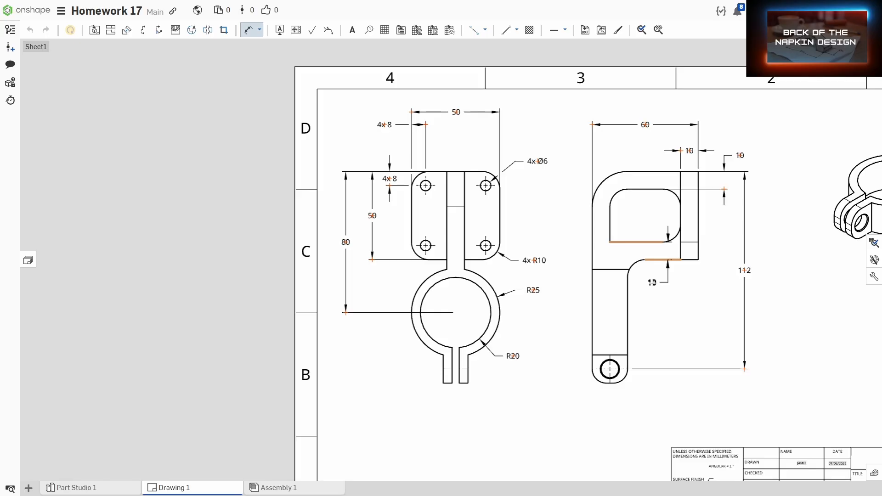
pyautogui.click(651, 283)
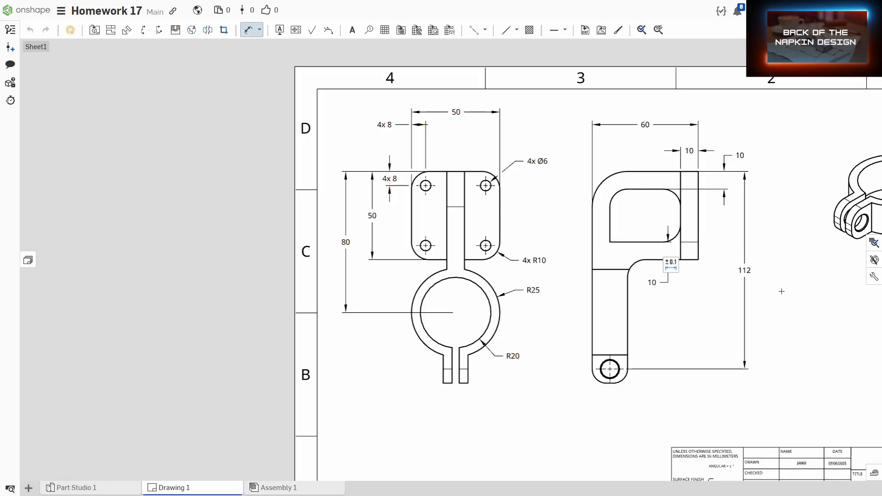
pyautogui.press('Escape')
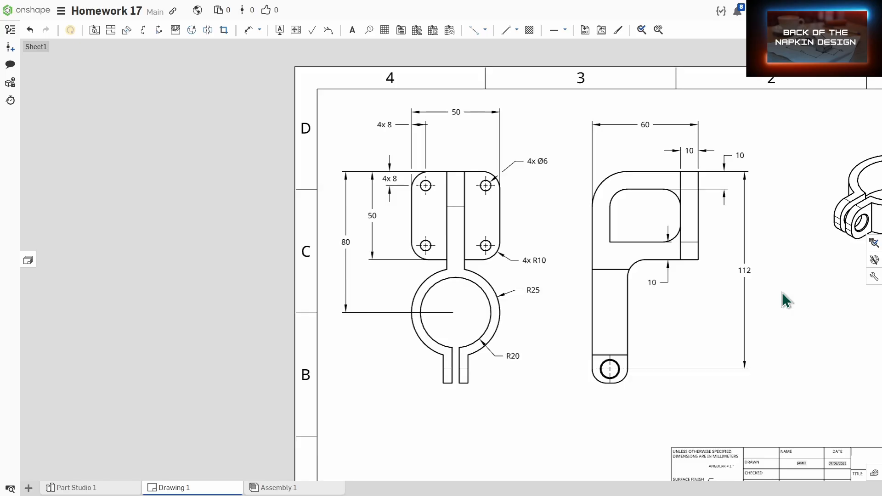
# Step: Add the prefix "3x " to the thickness dimension of the wall above the window
pyautogui.click(741, 154)
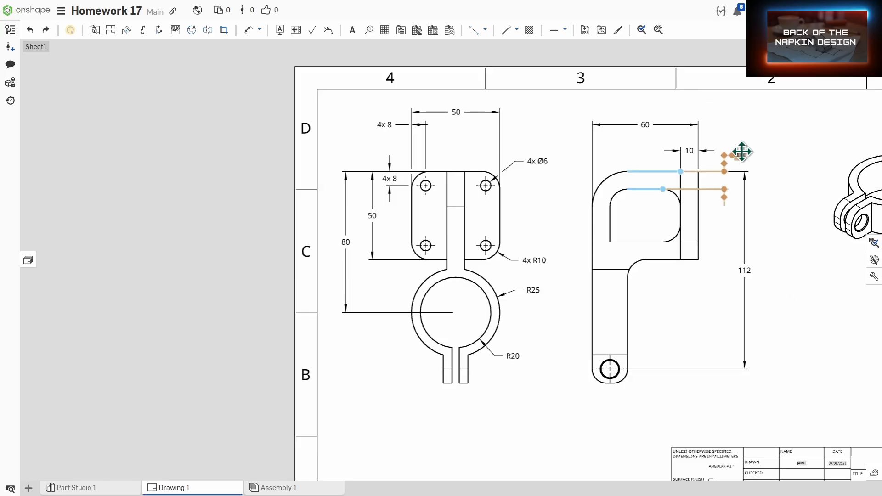
pyautogui.doubleClick(741, 152)
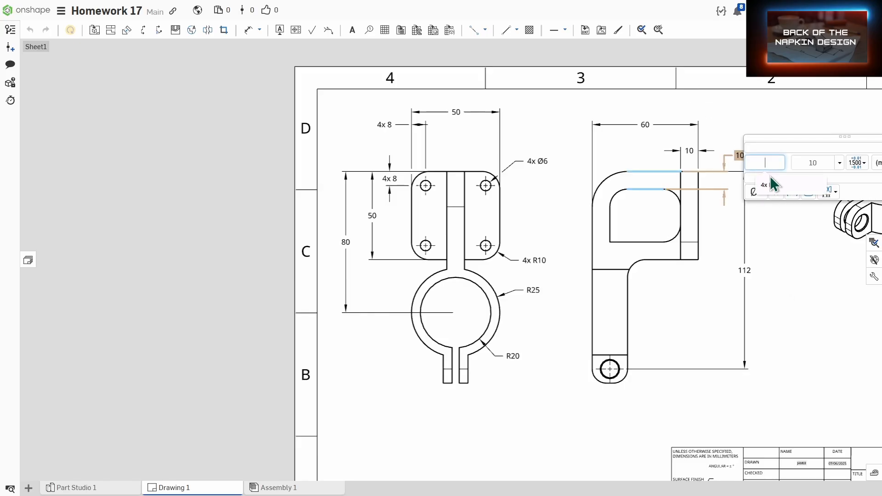
pyautogui.write('3x')
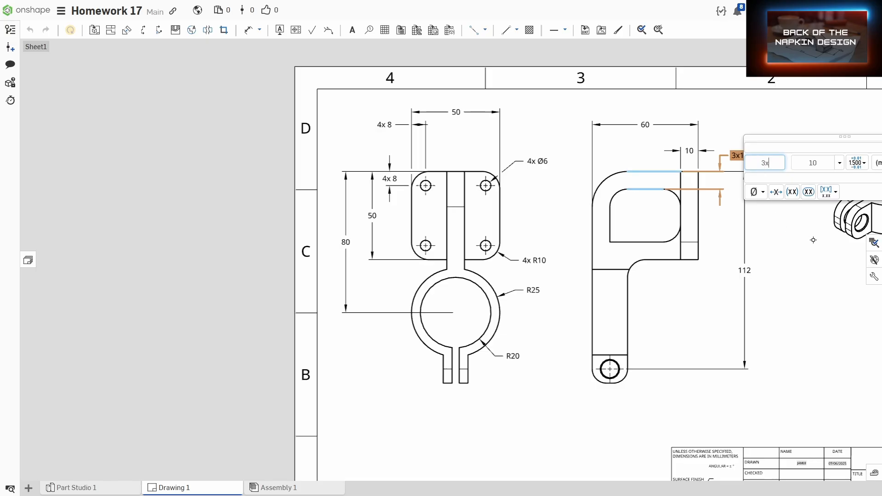
pyautogui.press('Return')
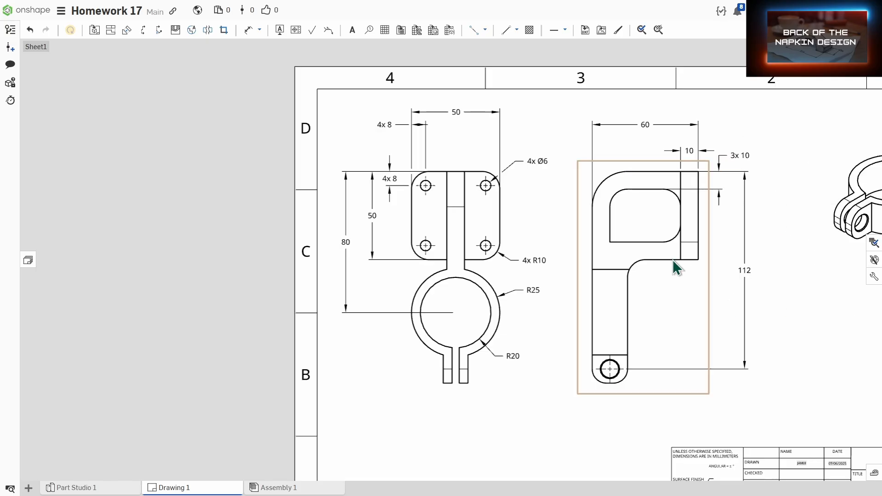
# Step: Dimension the radius of the window's upper-left corner in the side view
pyautogui.press('d')
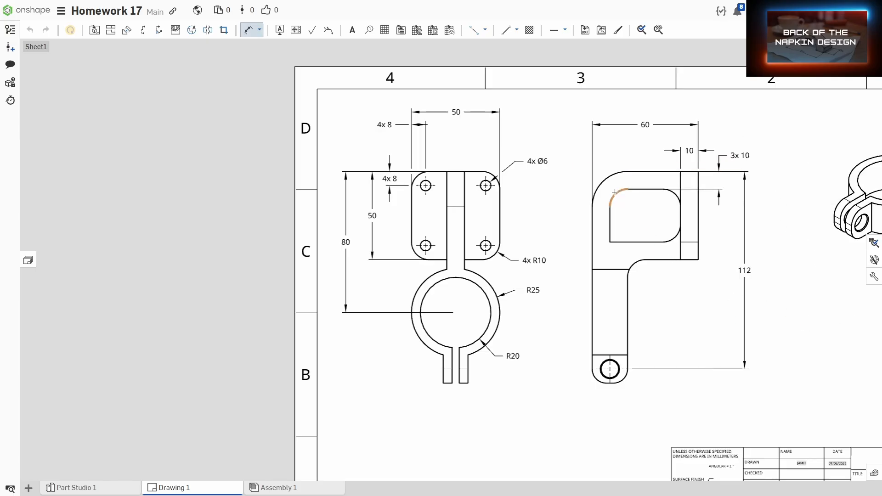
pyautogui.click(616, 192)
pyautogui.click(562, 156)
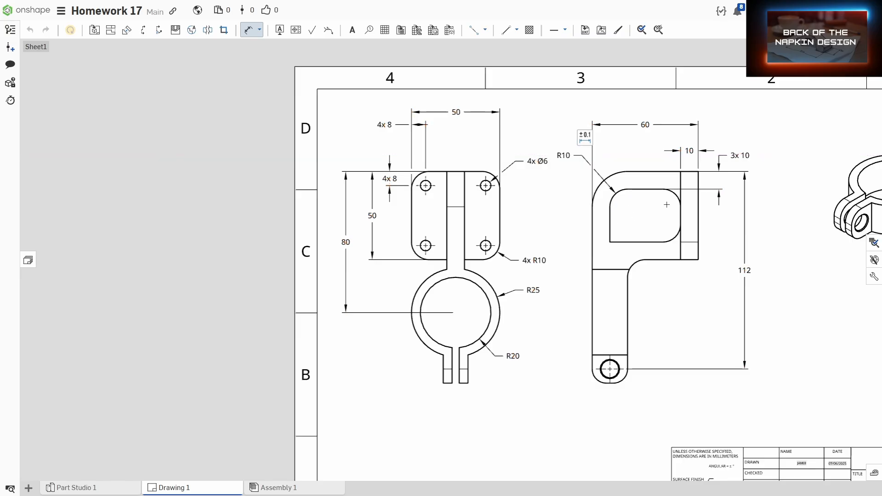
pyautogui.press('Escape')
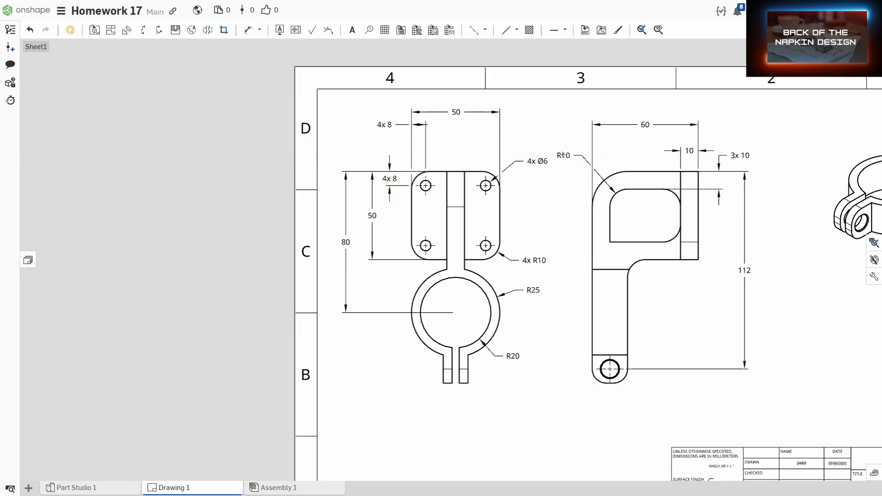
# Step: Change the prefix of the window's corner radius dimension to "3x R"
pyautogui.doubleClick(566, 156)
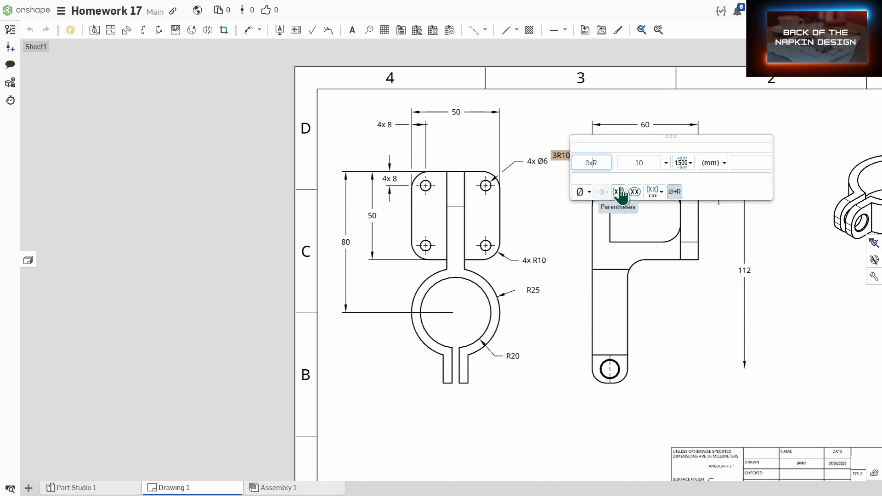
pyautogui.write('3x')
pyautogui.click(550, 239)
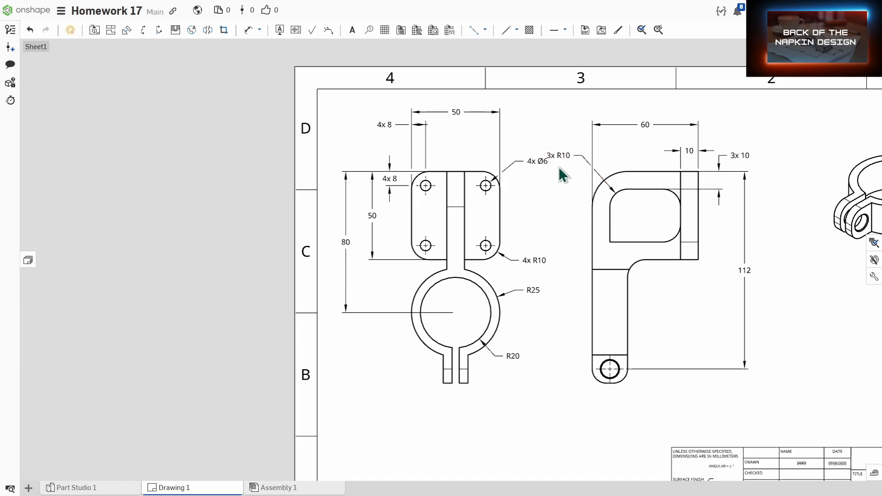
# Step: Separate the overlapping labels by moving "3x R10" toward the side view and "4x Ø6" closer to its mounting hole
pyautogui.scroll(3, 560, 157)
pyautogui.moveTo(559, 157); pyautogui.dragTo(577, 144)
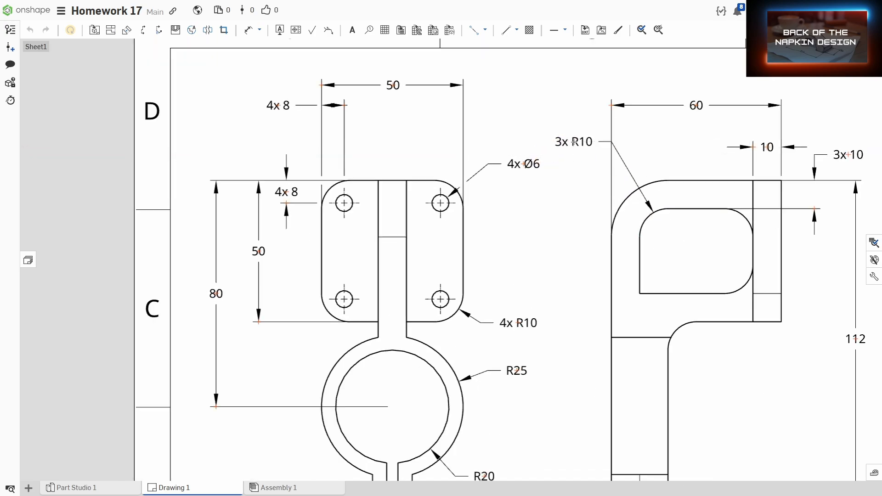
pyautogui.moveTo(540, 219); pyautogui.dragTo(553, 248, button='middle')
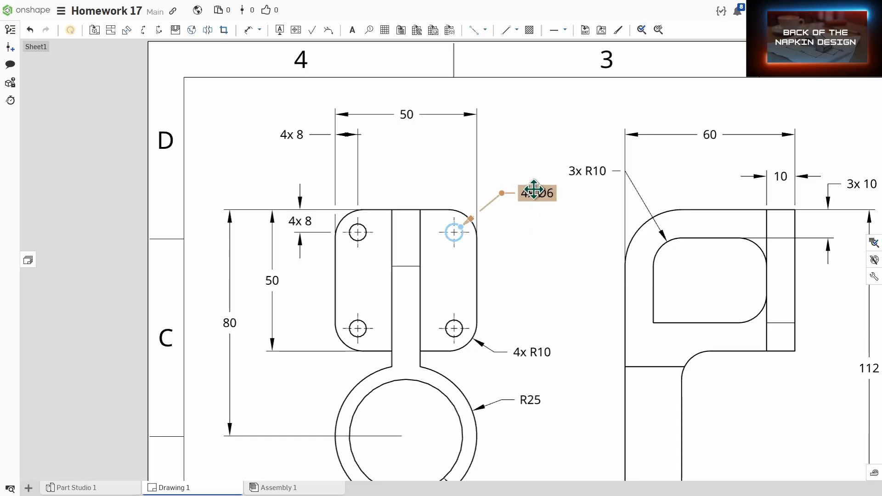
pyautogui.moveTo(528, 198); pyautogui.dragTo(510, 203)
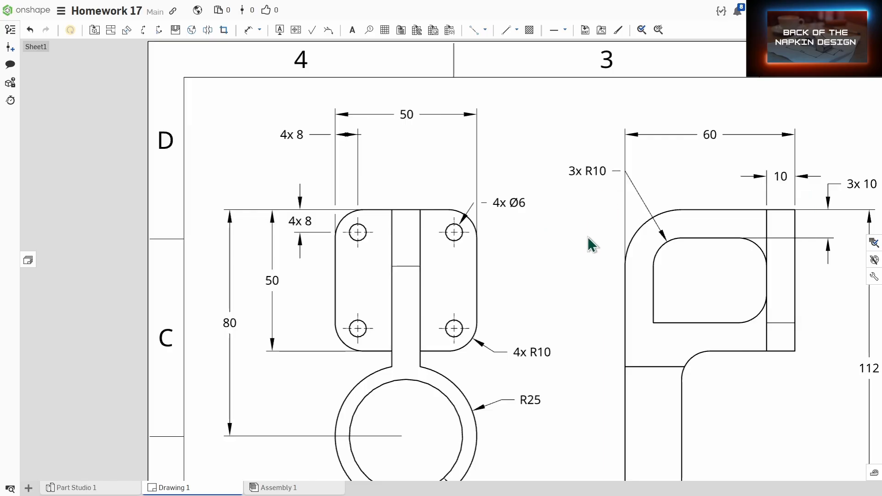
# Step: Dimension the outer corner radius and the inside elbow fillet radius in the side view, setting the fillet's leader diagonally below its arc
pyautogui.press('d')
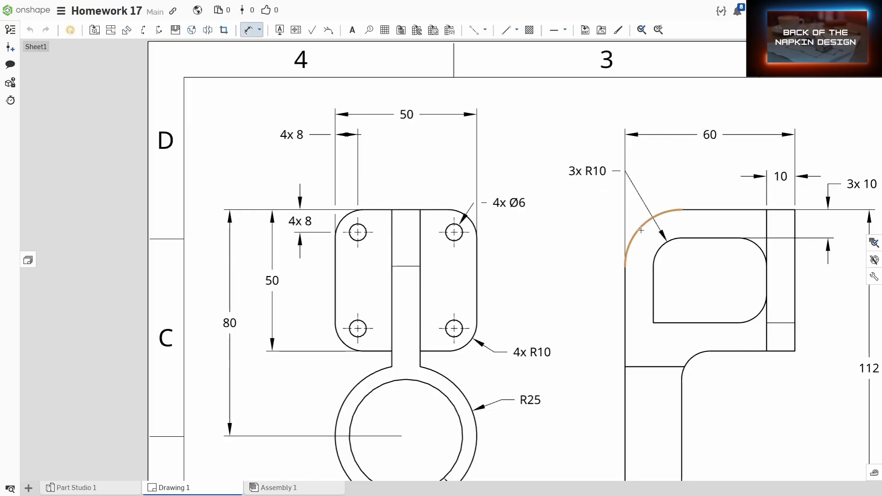
pyautogui.click(645, 229)
pyautogui.click(575, 216)
pyautogui.moveTo(663, 349); pyautogui.dragTo(619, 293, button='middle')
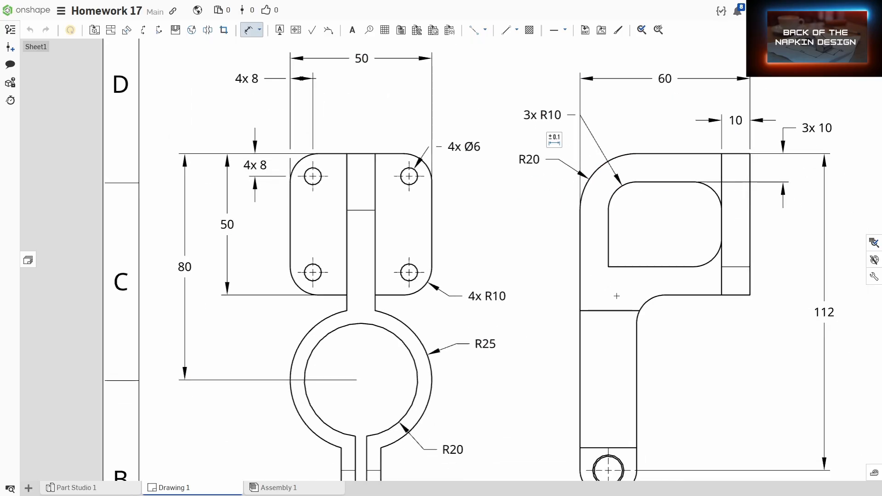
pyautogui.click(648, 305)
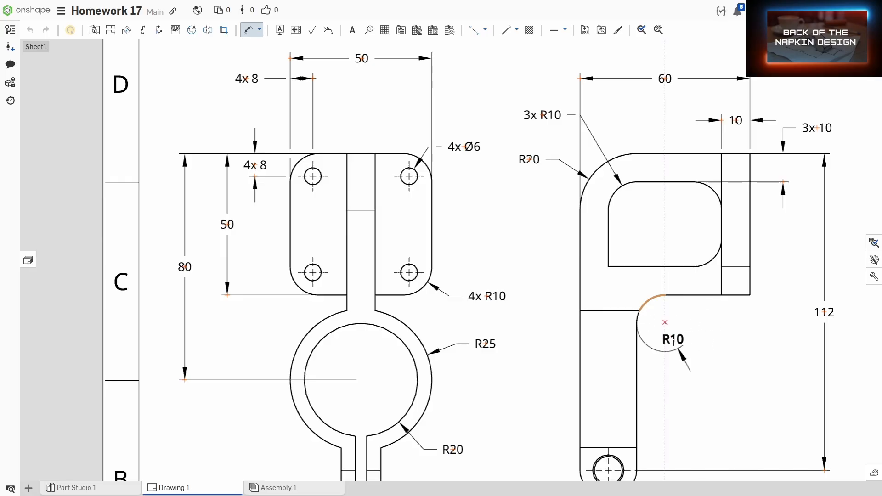
pyautogui.click(707, 333)
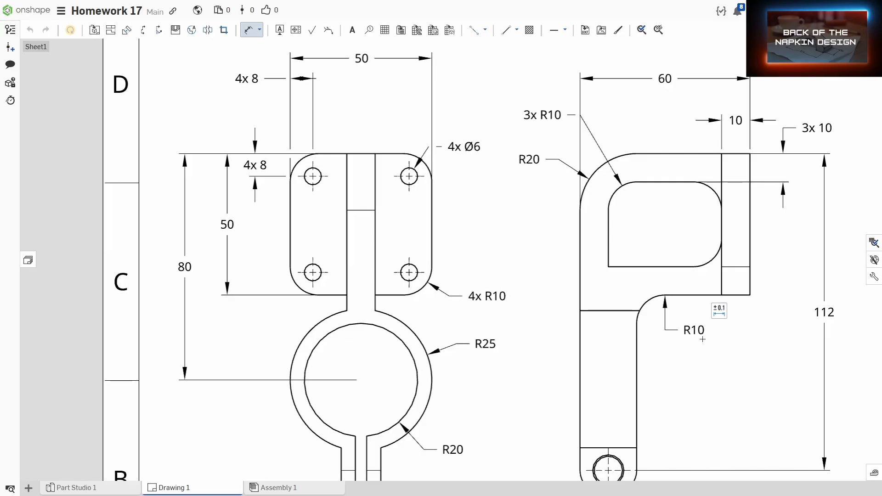
pyautogui.moveTo(693, 330); pyautogui.dragTo(677, 341)
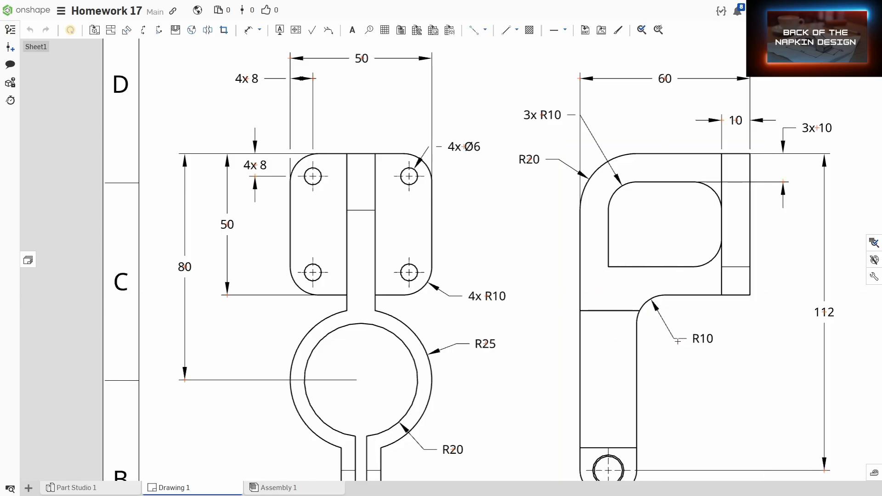
# Step: Dimension the diameter of the clamp screw hole at the lower end of the side view
pyautogui.scroll(-3, 666, 349)
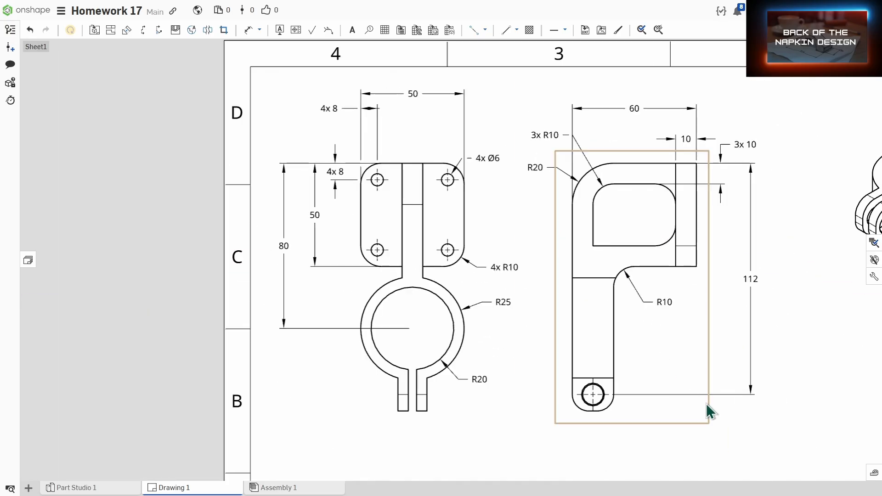
pyautogui.press('d')
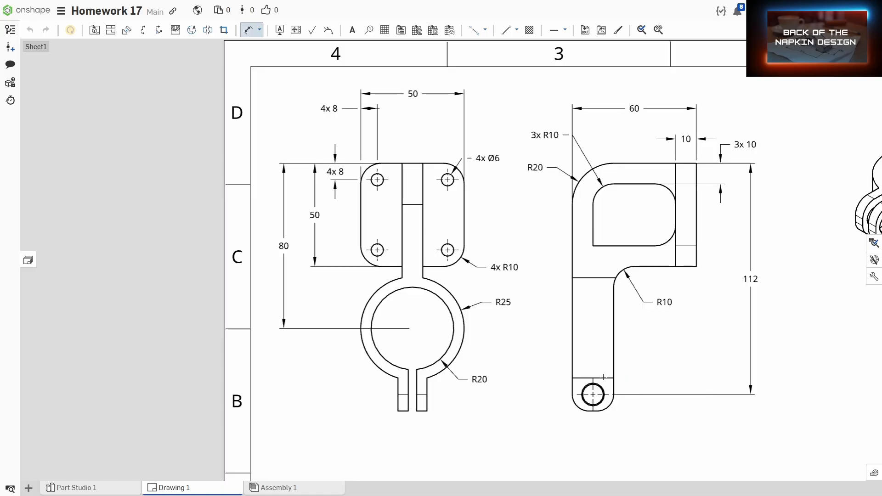
pyautogui.click(622, 379)
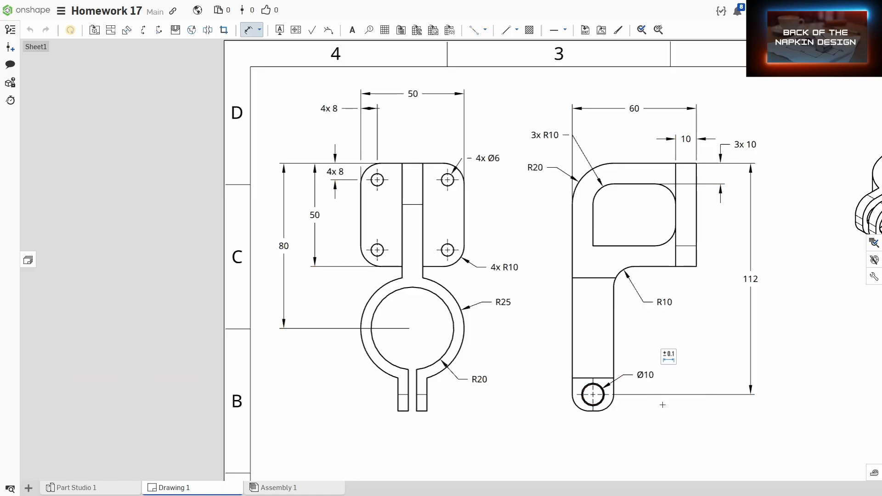
pyautogui.moveTo(644, 432); pyautogui.dragTo(669, 369, button='middle')
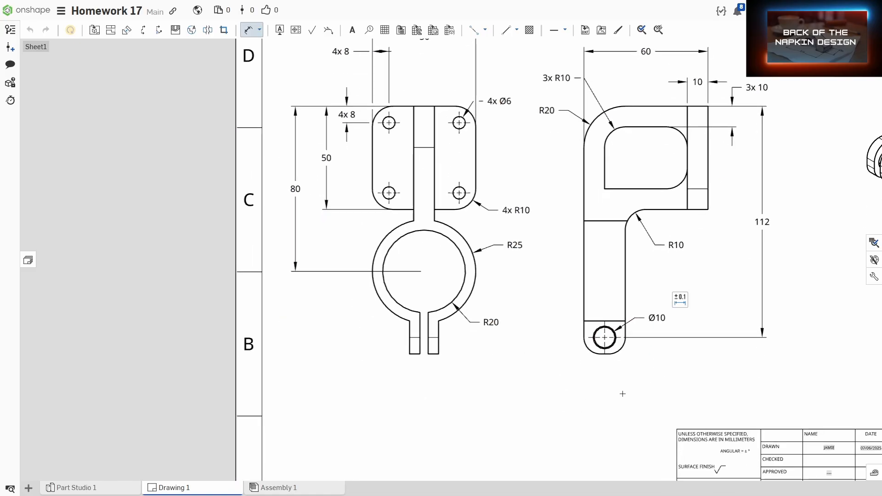
# Step: Dimension the radius of the clamp tab's lower-right corner in the side view, placing the label just below the hole's diameter dimension
pyautogui.scroll(5, 626, 337)
pyautogui.scroll(-3, 628, 342)
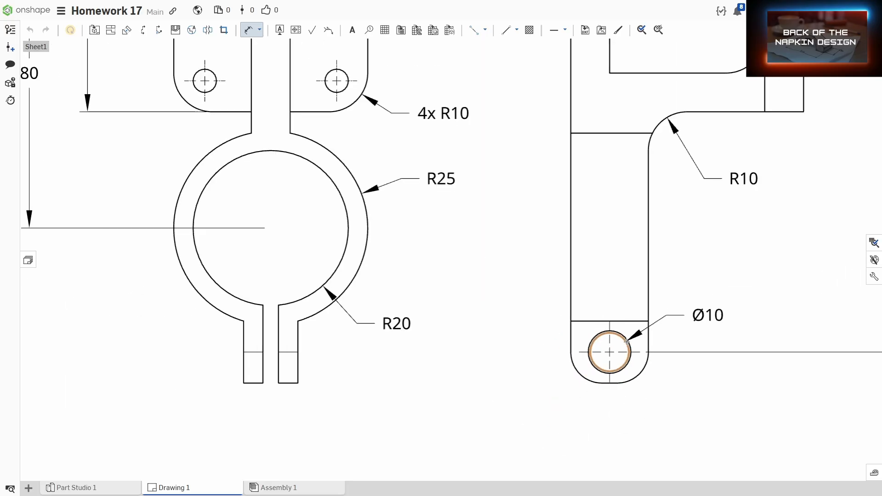
pyautogui.scroll(-3, 627, 342)
pyautogui.moveTo(638, 374); pyautogui.dragTo(596, 310, button='middle')
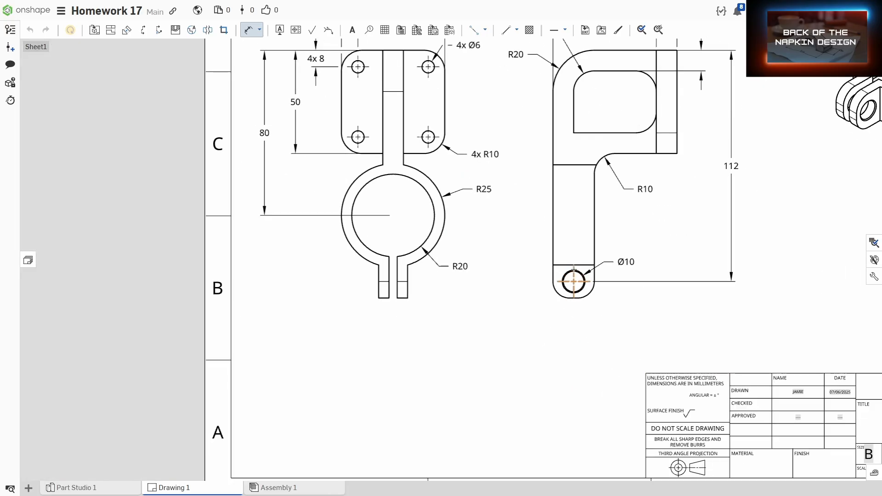
pyautogui.scroll(3, 579, 307)
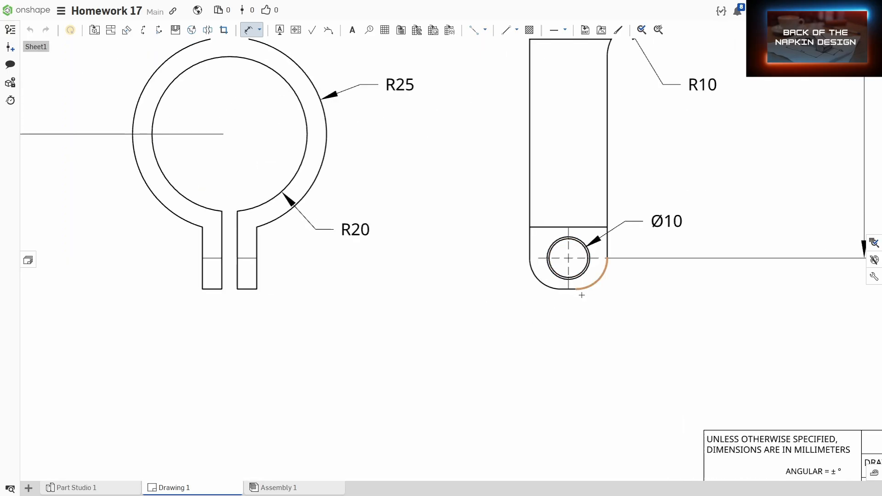
pyautogui.click(599, 277)
pyautogui.click(661, 299)
pyautogui.press('Escape')
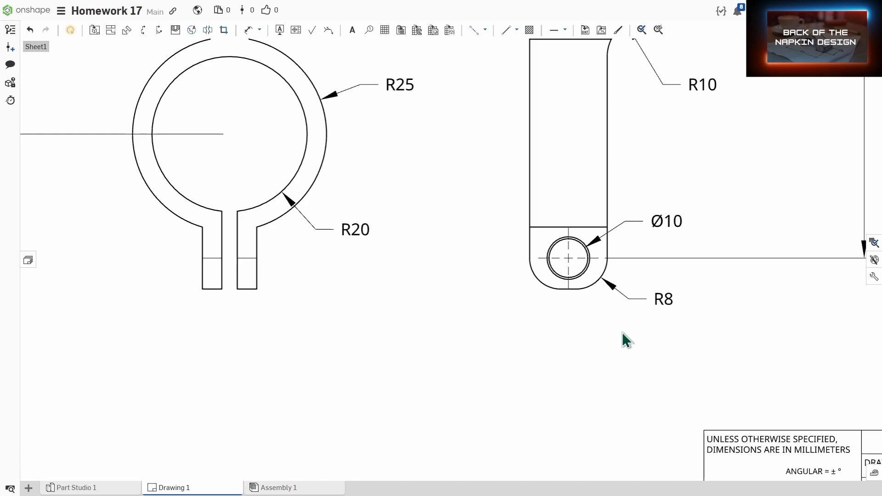
# Step: Change the prefix of the clamp tab's corner radius dimension to "2x R"
pyautogui.click(654, 300)
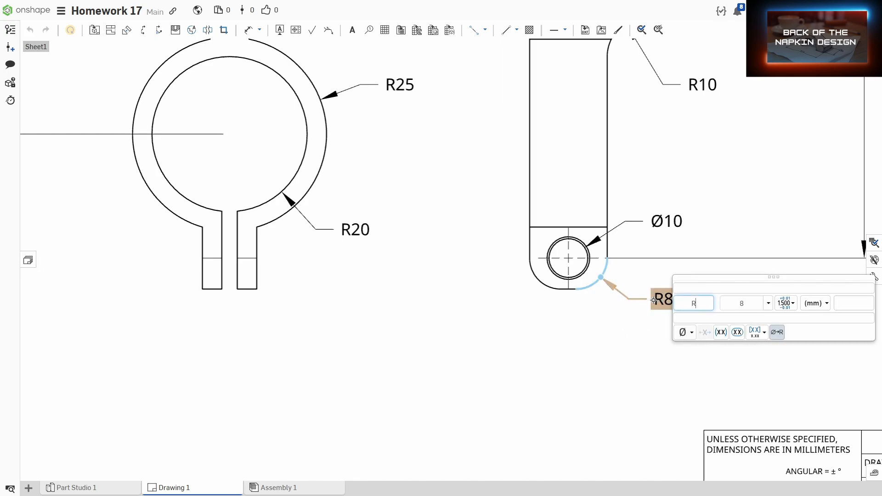
pyautogui.click(691, 303)
pyautogui.write('2x')
pyautogui.click(707, 359)
pyautogui.scroll(-3, 707, 360)
pyautogui.scroll(2, 702, 365)
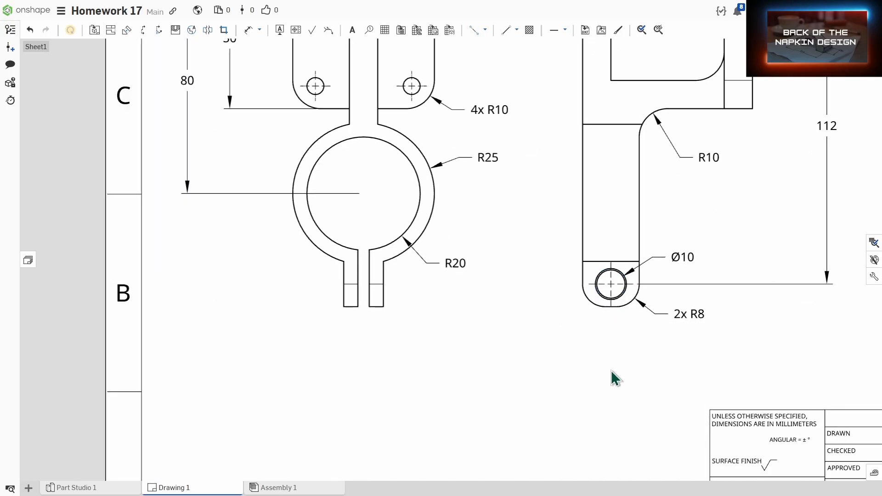
# Step: Create vertical section view A through the clamp screw hole's centre and place it between the side and isometric views
pyautogui.scroll(-3, 610, 374)
pyautogui.moveTo(588, 371); pyautogui.dragTo(535, 353, button='middle')
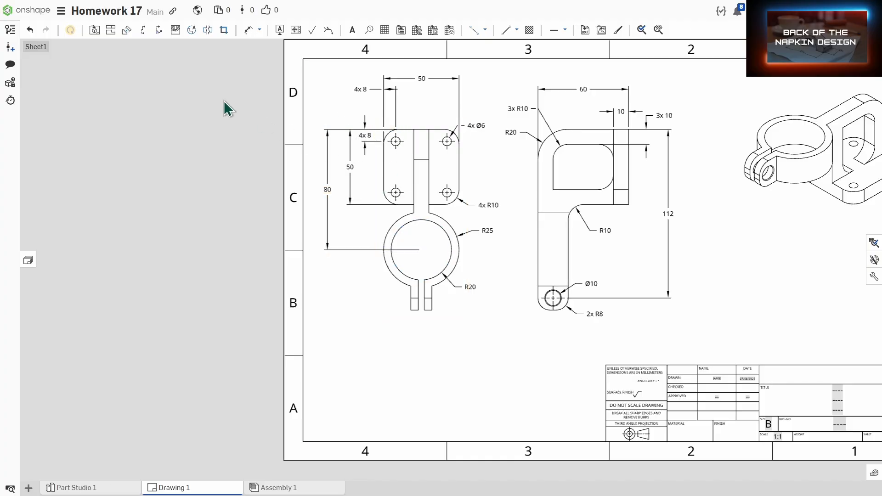
pyautogui.click(144, 32)
pyautogui.scroll(5, 542, 299)
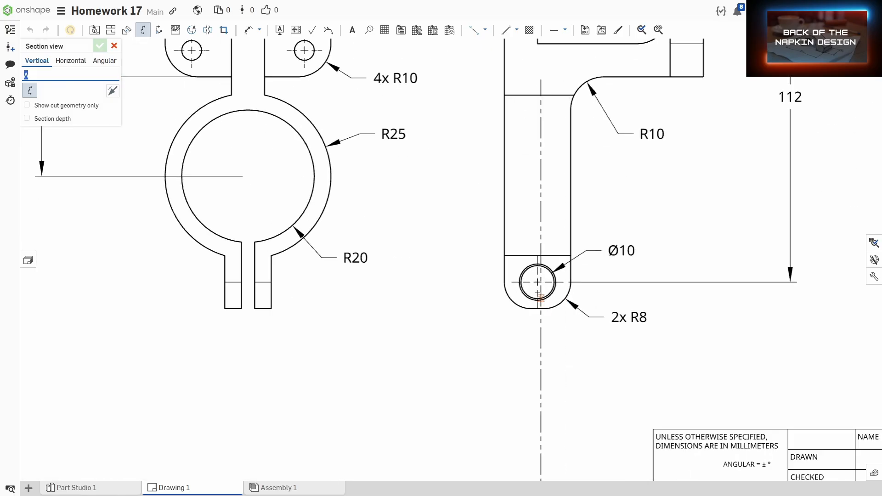
pyautogui.click(537, 282)
pyautogui.scroll(-4, 548, 298)
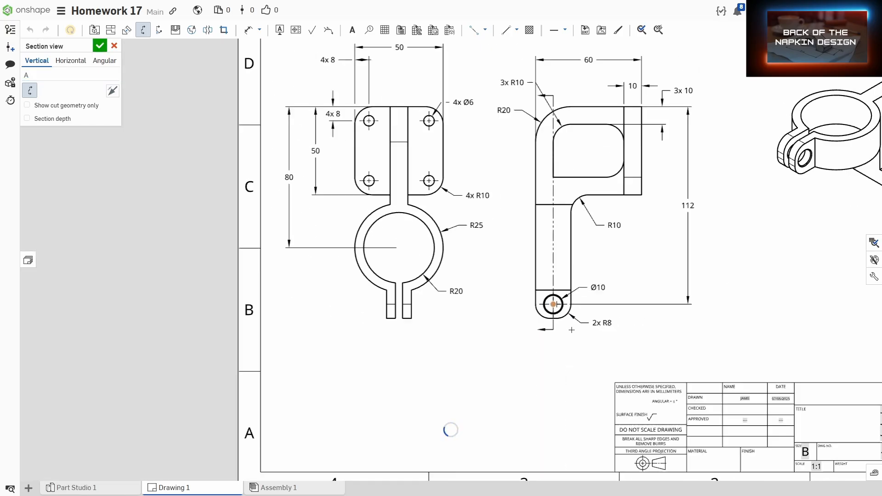
pyautogui.click(714, 307)
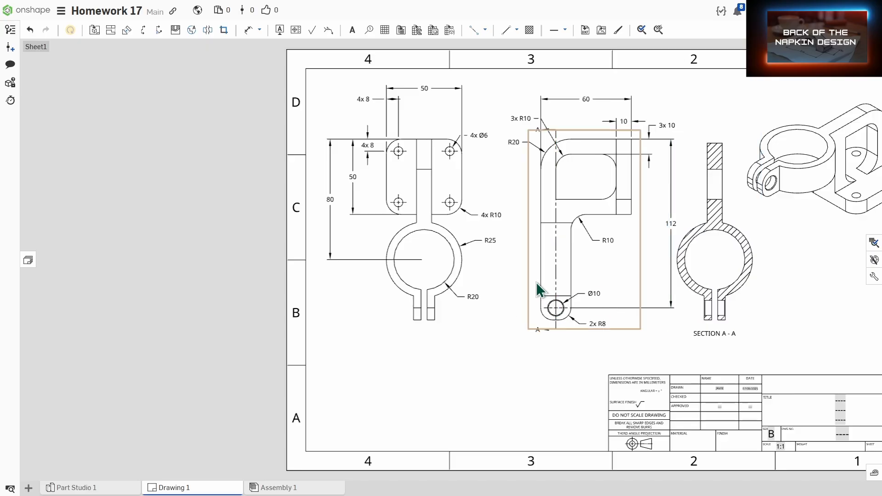
# Step: Move the isometric view closer to the sheet's upper-right corner and shift the section view slightly away from the side view
pyautogui.scroll(2, 761, 270)
pyautogui.moveTo(753, 269); pyautogui.dragTo(626, 306, button='middle')
pyautogui.scroll(-4, 654, 306)
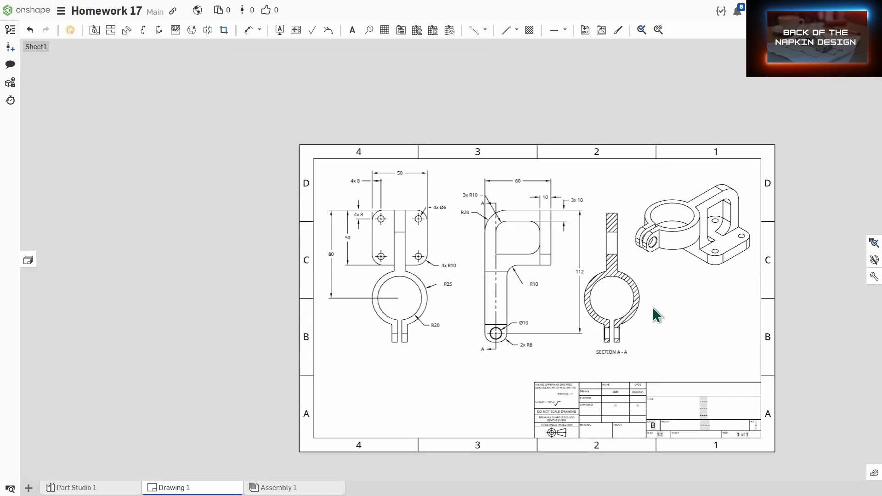
pyautogui.moveTo(703, 269); pyautogui.dragTo(711, 245)
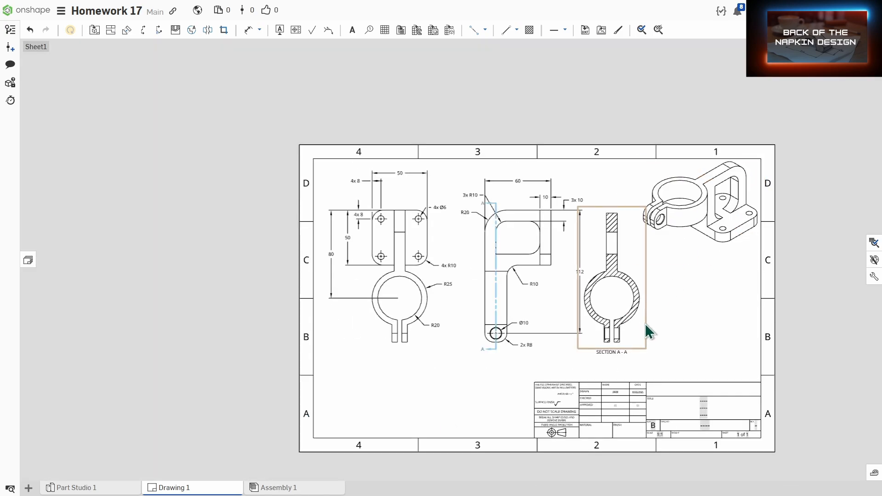
pyautogui.moveTo(646, 324); pyautogui.dragTo(651, 327)
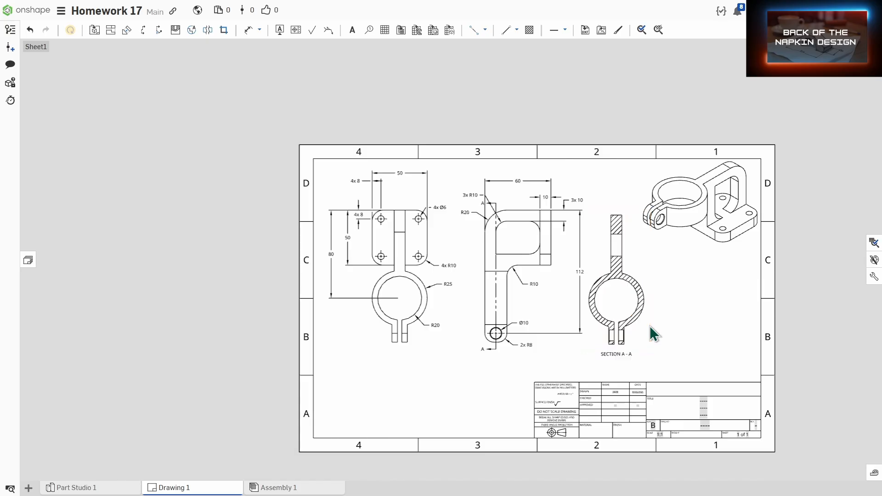
# Step: Add a chamfer dimension to the right tab's upper hole chamfer in section A-A, placing its label beside the tab
pyautogui.scroll(3, 627, 312)
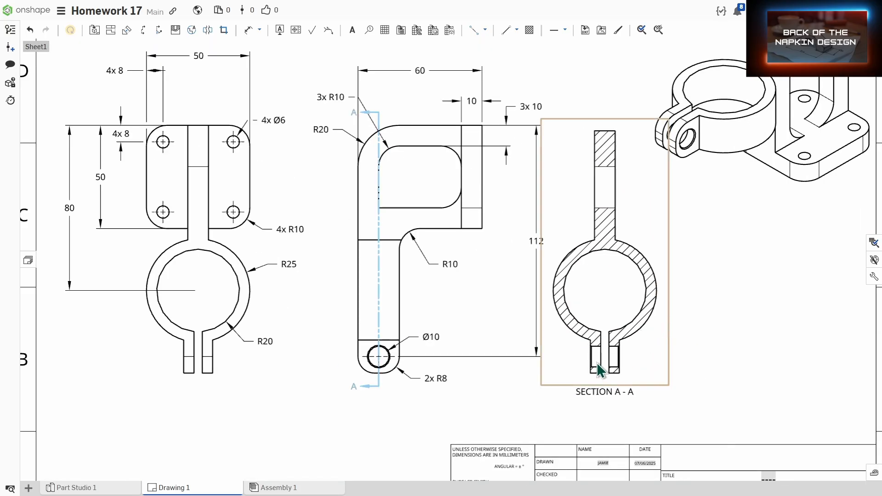
pyautogui.scroll(5, 599, 370)
pyautogui.press('d')
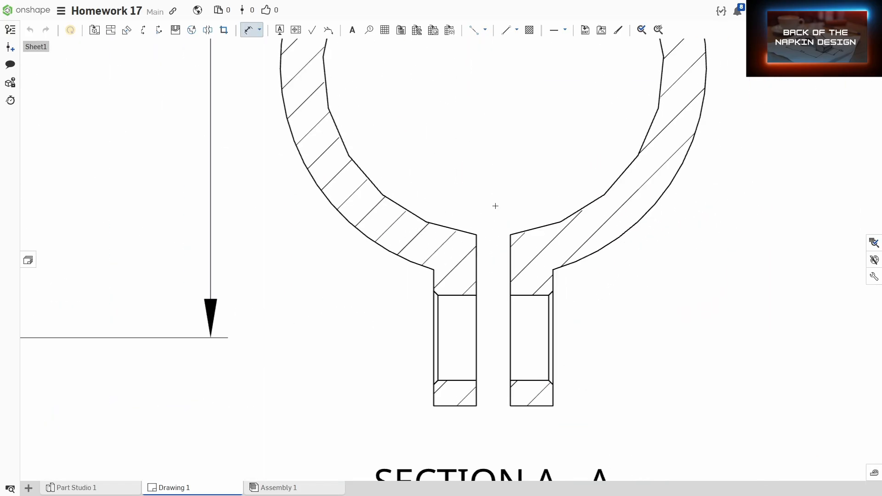
pyautogui.click(259, 29)
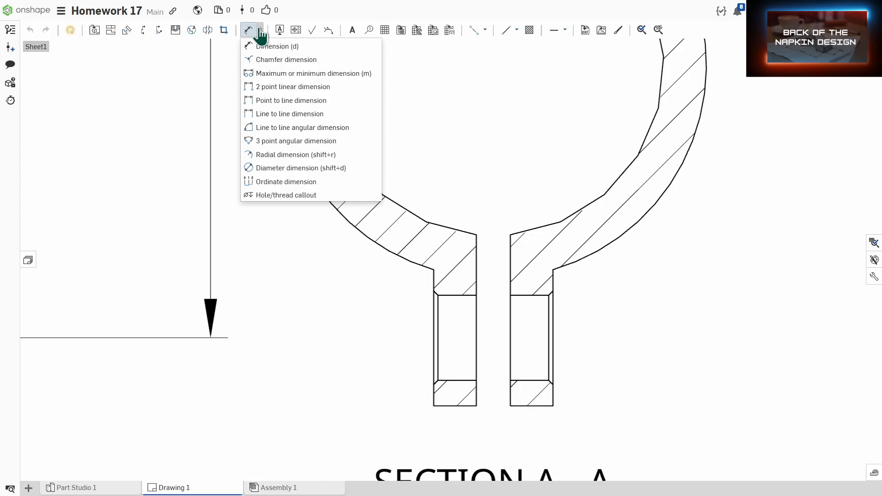
pyautogui.click(266, 61)
pyautogui.scroll(4, 566, 313)
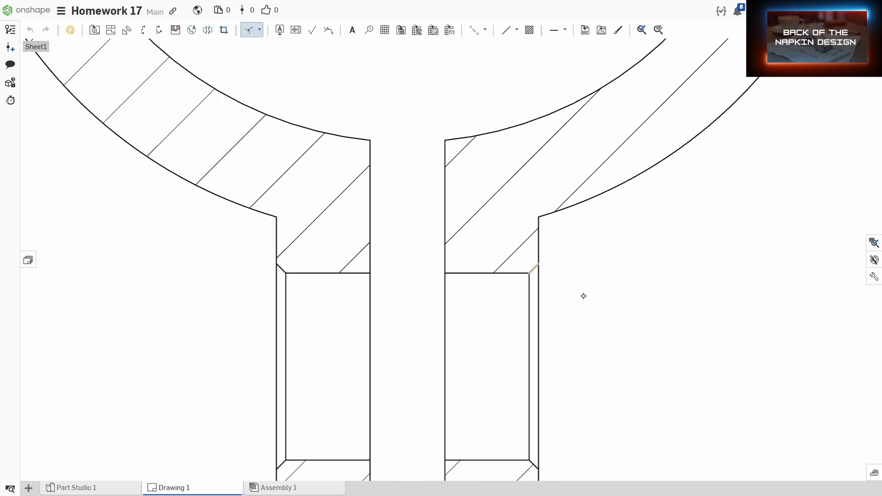
pyautogui.click(538, 274)
pyautogui.scroll(-5, 565, 294)
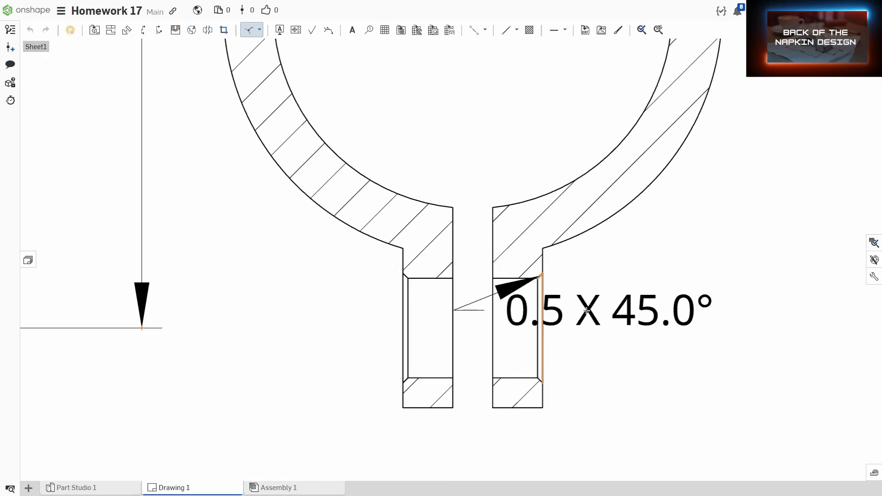
pyautogui.click(690, 318)
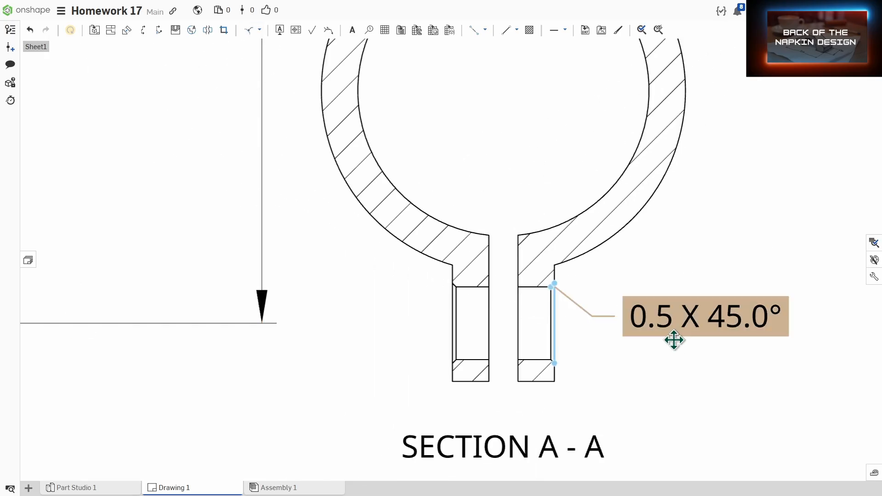
# Step: Add the prefix "2x " to the hole chamfer dimension in section A-A
pyautogui.doubleClick(671, 317)
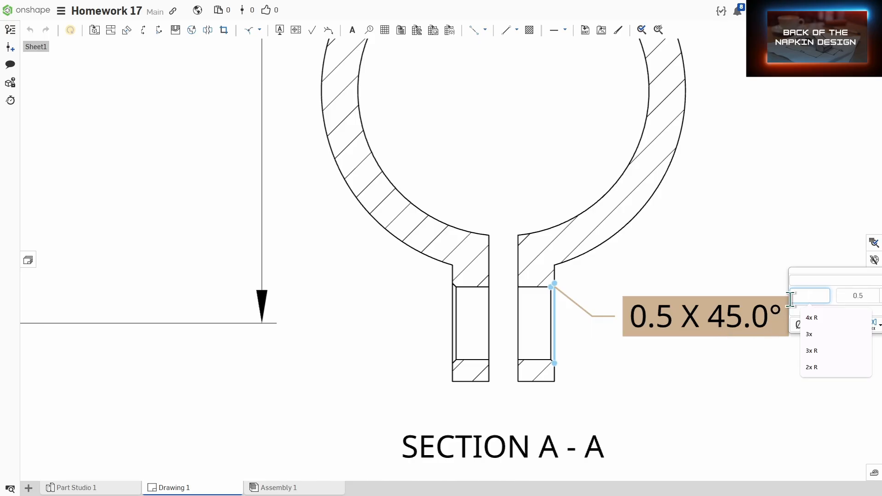
pyautogui.write('2x')
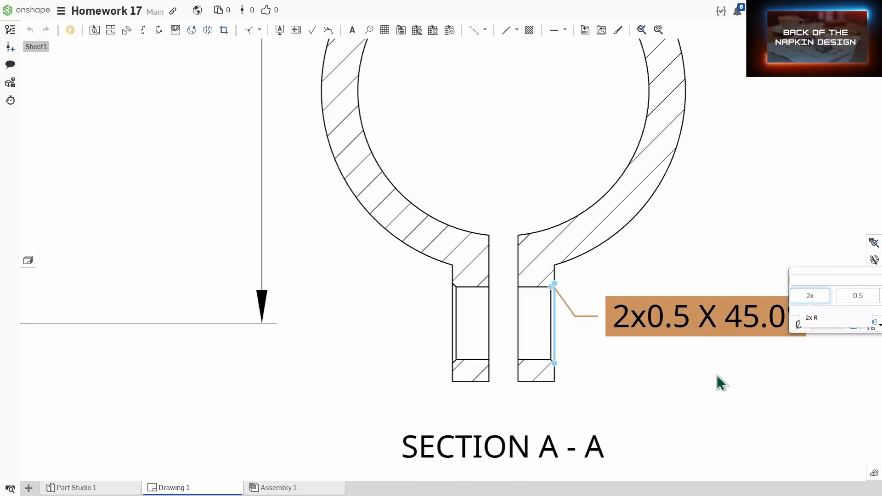
pyautogui.click(725, 416)
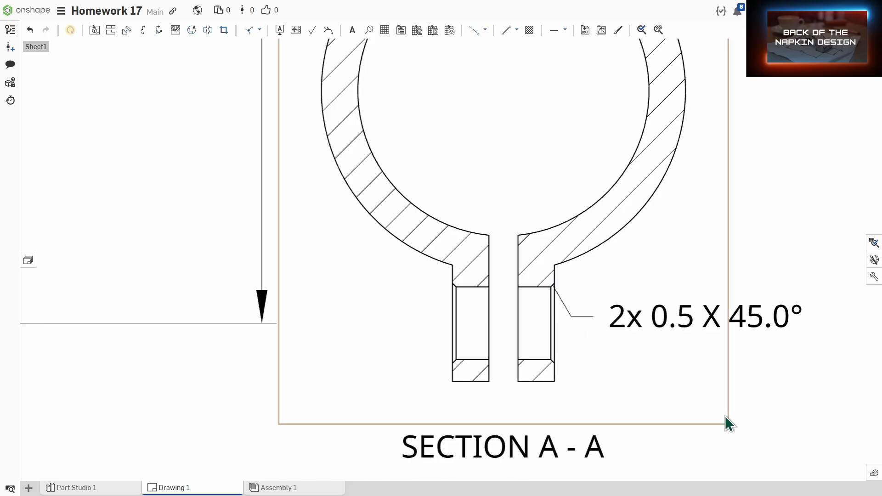
pyautogui.scroll(-5, 728, 416)
pyautogui.scroll(-3, 758, 393)
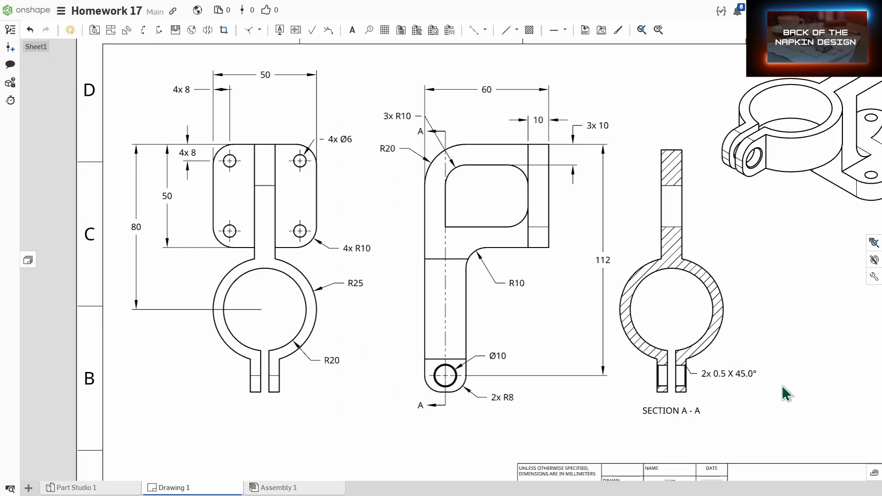
# Step: Dimension the horizontal distance from the mounting plate's outer face to the arm's inner edge, placing it above the side view
pyautogui.scroll(2, 742, 393)
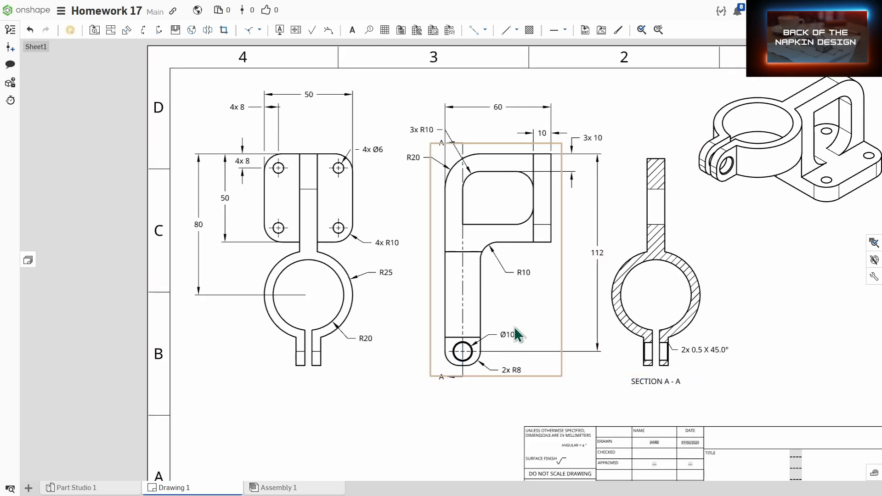
pyautogui.press('d')
pyautogui.click(551, 198)
pyautogui.click(480, 294)
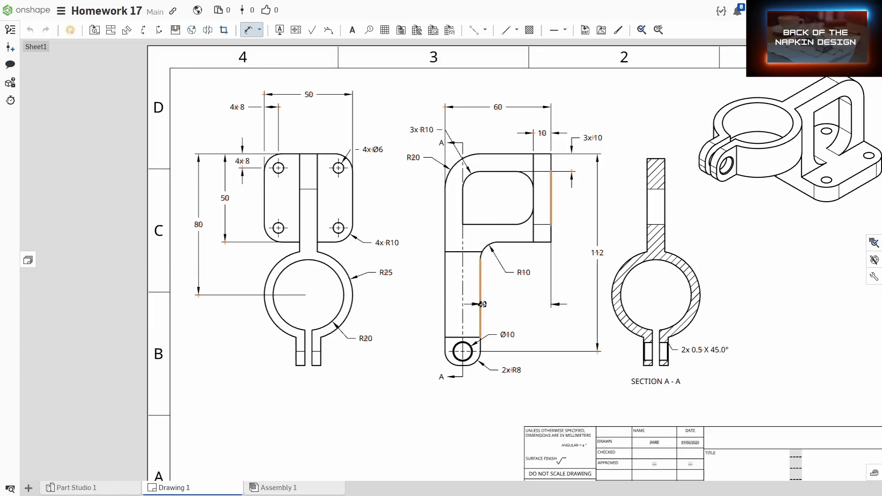
pyautogui.click(509, 116)
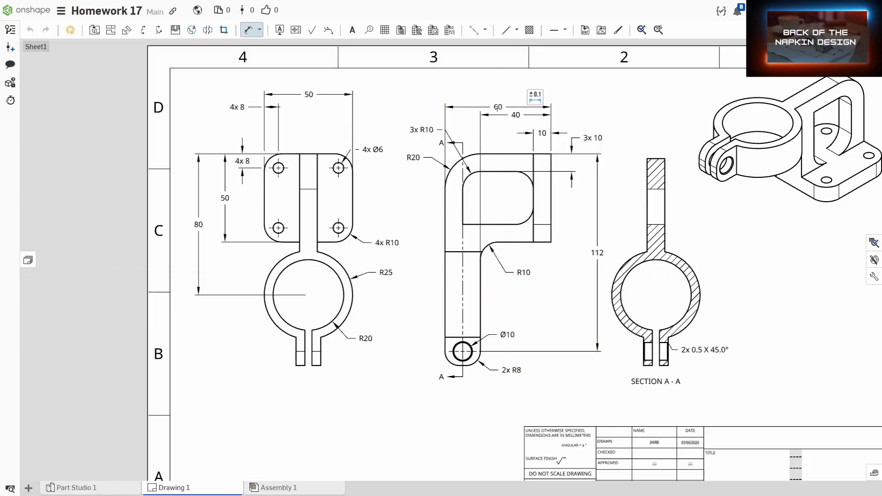
# Step: Space out the two overall horizontal dimensions above the side view and move the "3x R10" label clear of the section arrow
pyautogui.press('Escape')
pyautogui.moveTo(498, 107); pyautogui.dragTo(519, 107)
pyautogui.click(516, 115)
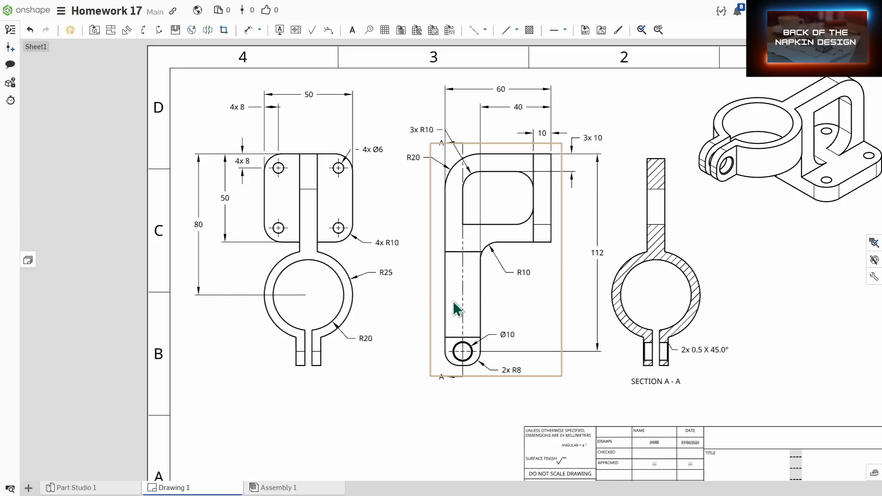
pyautogui.scroll(5, 432, 138)
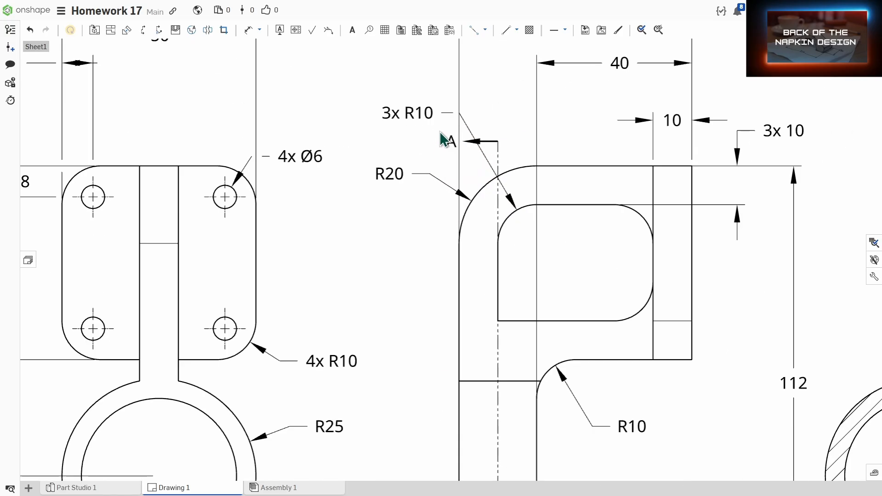
pyautogui.moveTo(425, 169)
pyautogui.mouseDown()
pyautogui.moveTo(487, 162)
pyautogui.moveTo(498, 209)
pyautogui.moveTo(473, 156)
pyautogui.moveTo(460, 152)
pyautogui.mouseUp()
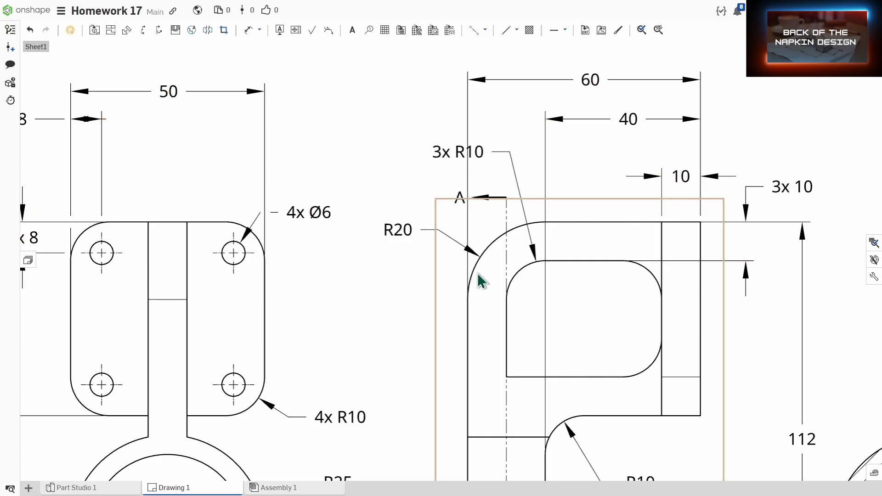
# Step: Shorten the A-A section line in the side view by lowering its upper end to the level of the ring's centre
pyautogui.scroll(-3, 477, 248)
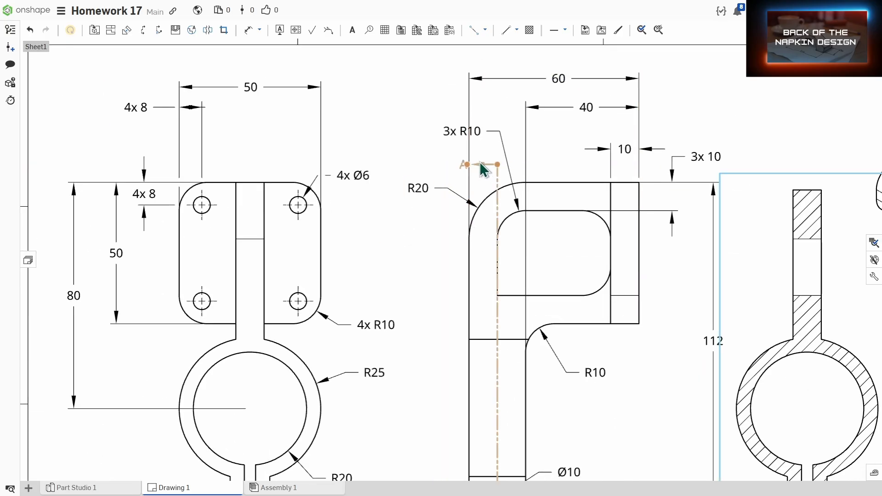
pyautogui.doubleClick(483, 170)
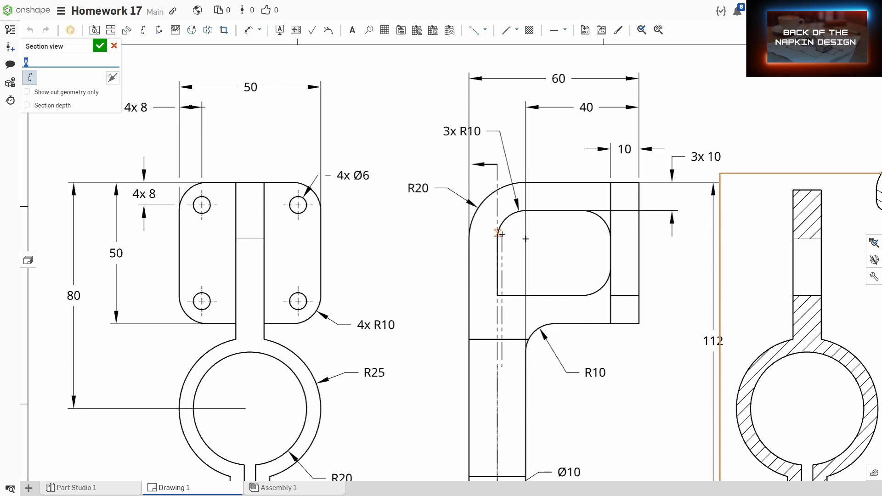
pyautogui.press('Escape')
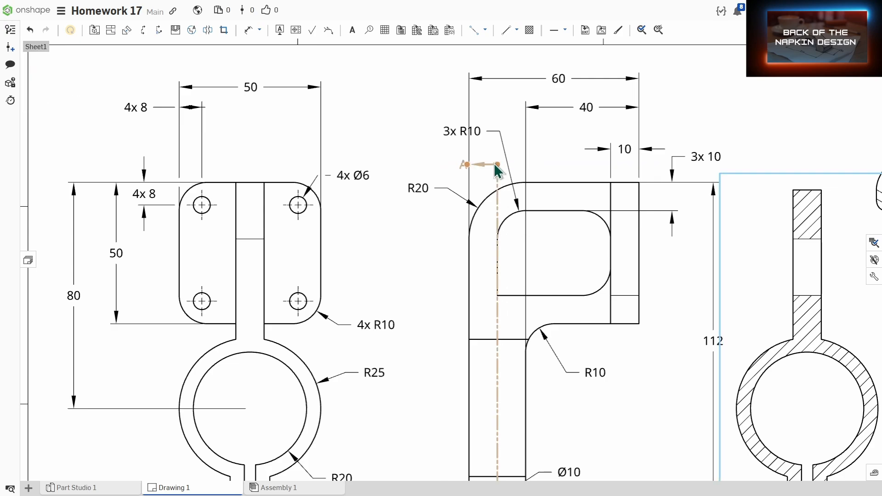
pyautogui.moveTo(496, 166); pyautogui.dragTo(497, 409)
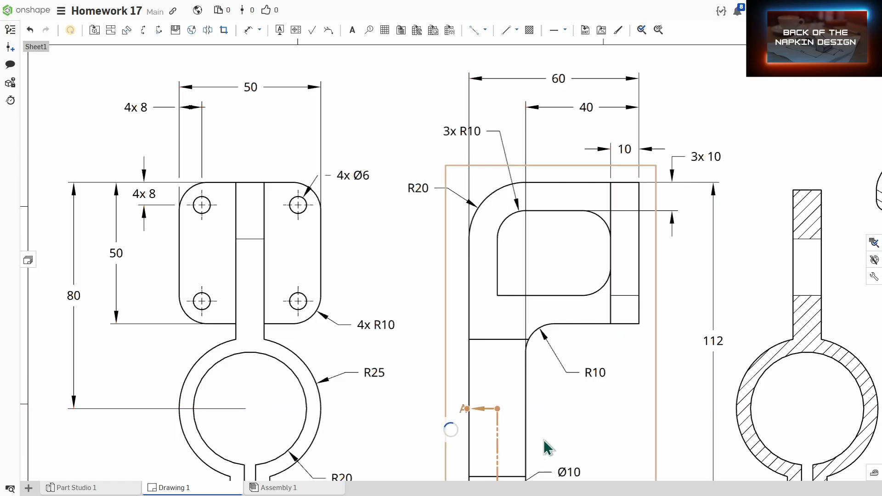
pyautogui.moveTo(530, 435); pyautogui.dragTo(571, 347, button='middle')
pyautogui.moveTo(511, 360); pyautogui.dragTo(496, 295, button='middle')
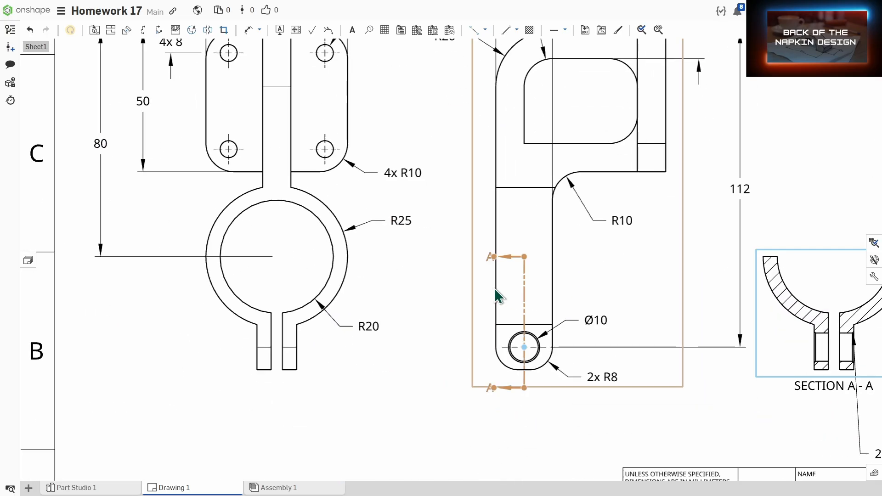
pyautogui.click(431, 357)
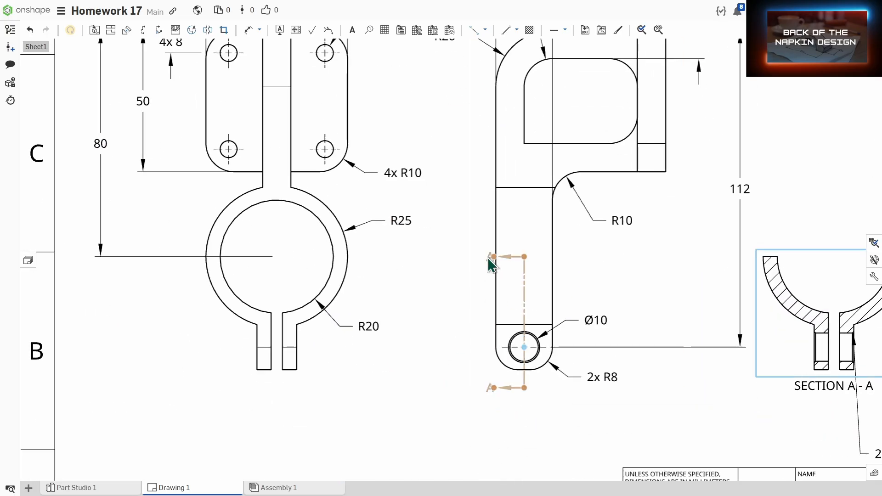
# Step: Move the "2x 0.5 X 45.0°" chamfer label up beside the right tab of section A-A
pyautogui.scroll(-3, 439, 364)
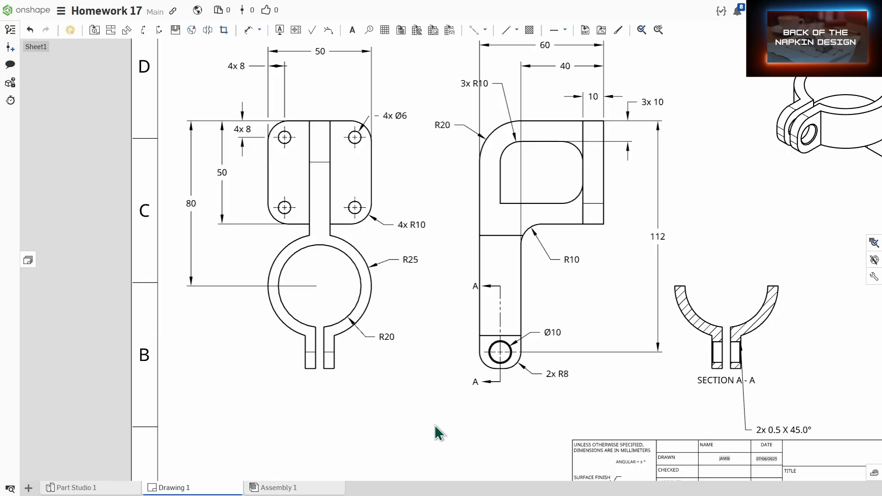
pyautogui.moveTo(815, 343); pyautogui.dragTo(680, 291, button='middle')
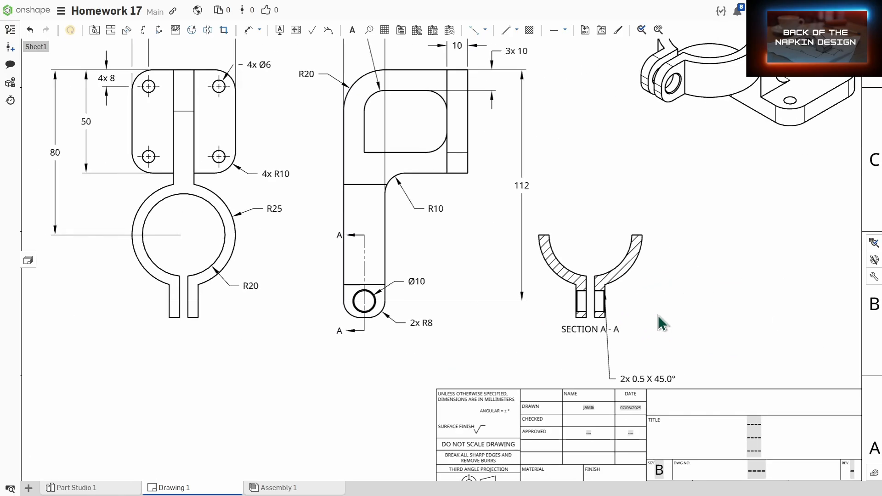
pyautogui.moveTo(644, 364); pyautogui.dragTo(674, 333)
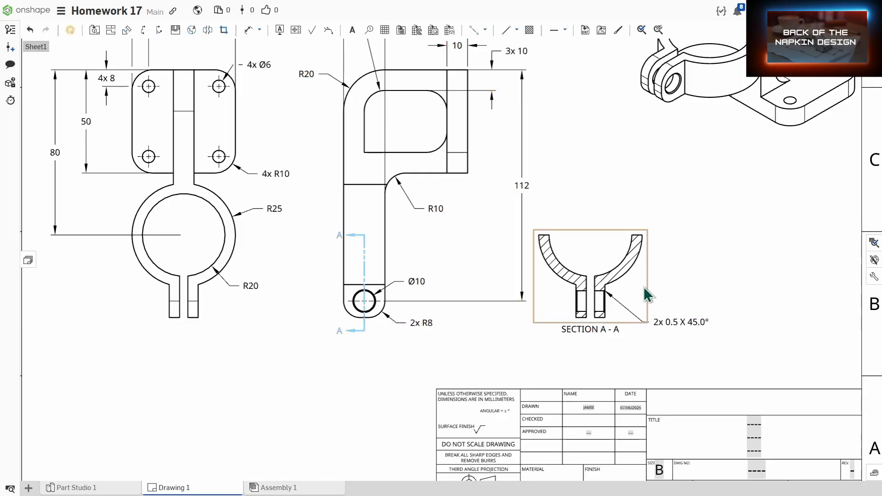
# Step: Move section A-A farther right from the side view and shift the row of aligned views slightly down the sheet
pyautogui.moveTo(647, 295); pyautogui.dragTo(720, 265)
pyautogui.scroll(-4, 598, 349)
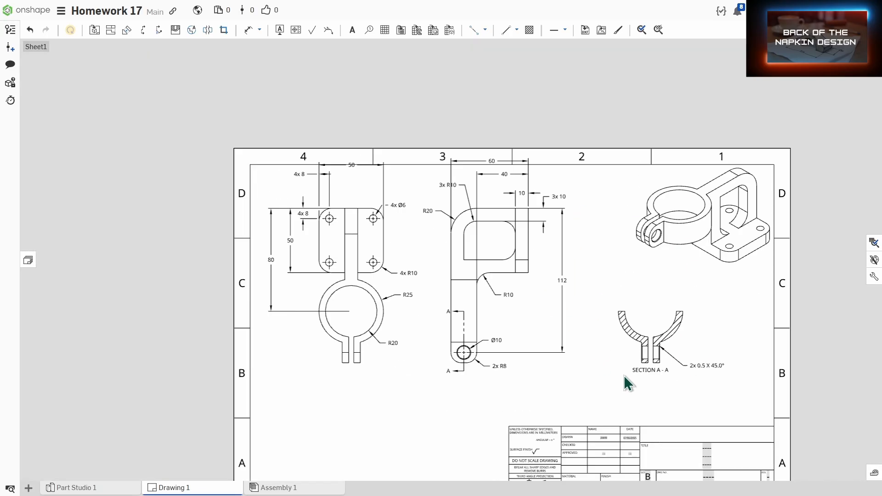
pyautogui.moveTo(621, 362); pyautogui.dragTo(625, 389)
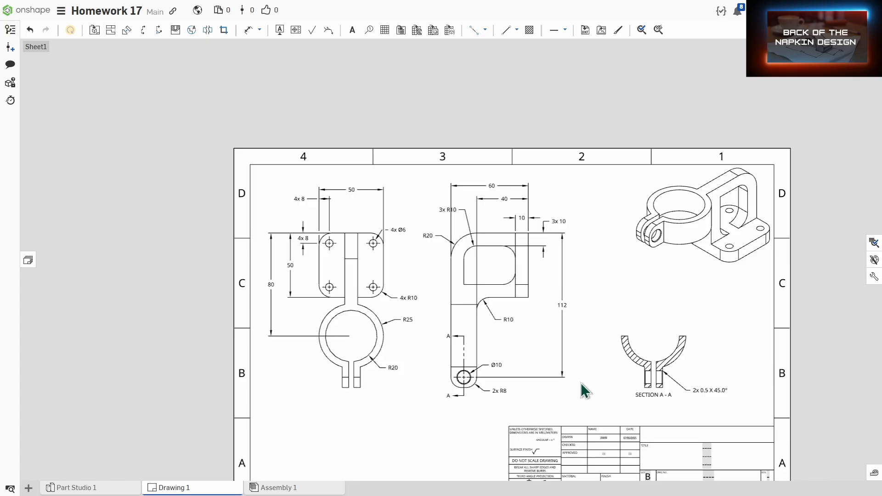
pyautogui.moveTo(594, 371); pyautogui.dragTo(625, 354, button='middle')
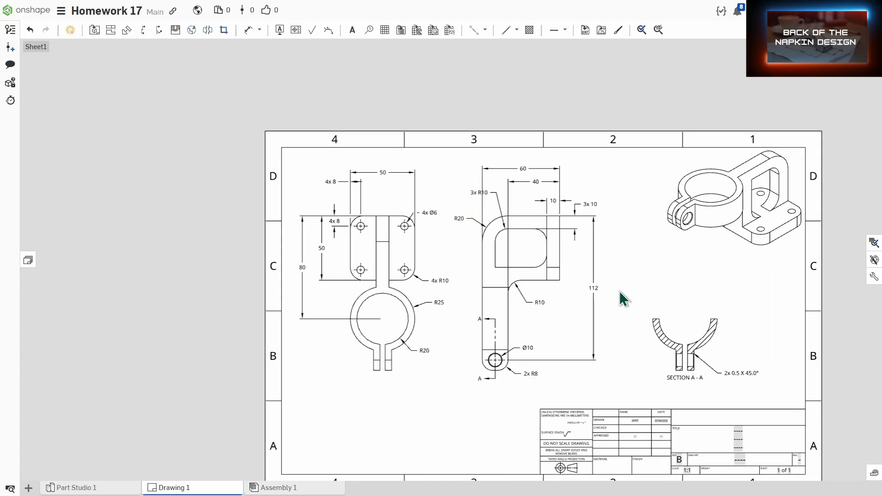
# Step: Move the "3x R10" label left of the overall width dimension's extension line in the side view
pyautogui.scroll(3, 493, 175)
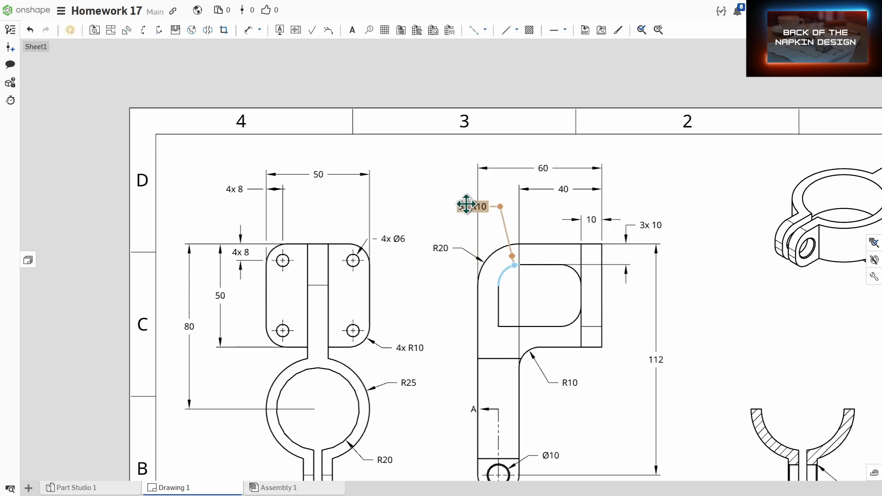
pyautogui.moveTo(466, 204); pyautogui.dragTo(441, 210)
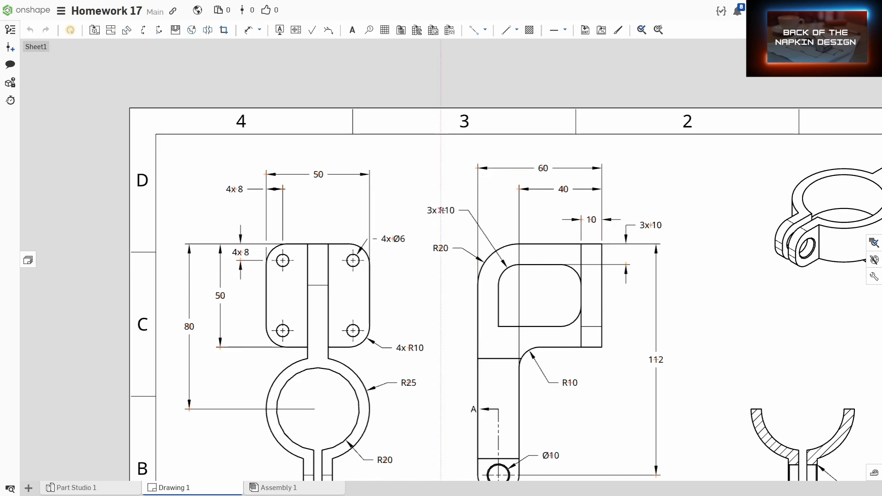
pyautogui.scroll(-2, 547, 340)
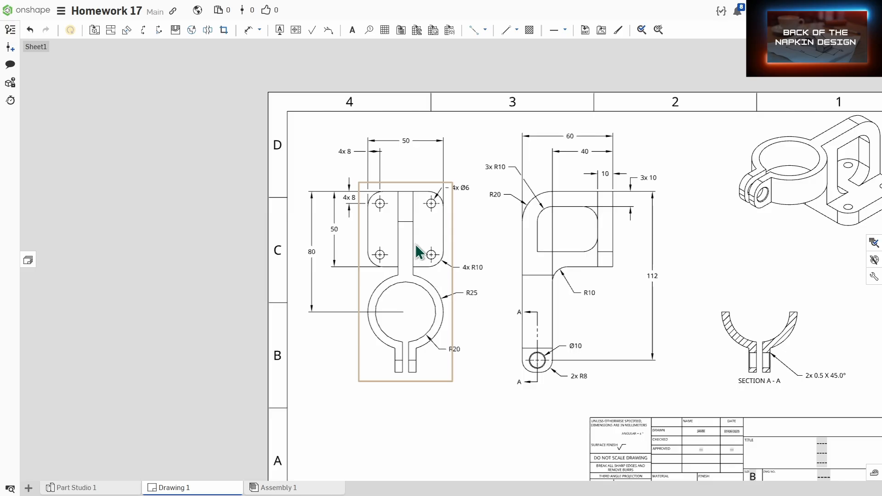
# Step: Dimension the arm's width at the plate's upper edge in the top view, placing it just above the plate
pyautogui.press('d')
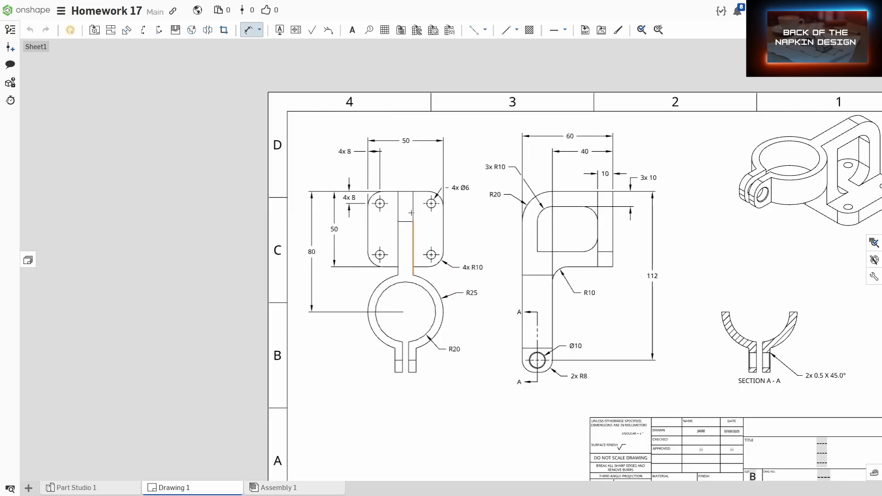
pyautogui.click(398, 192)
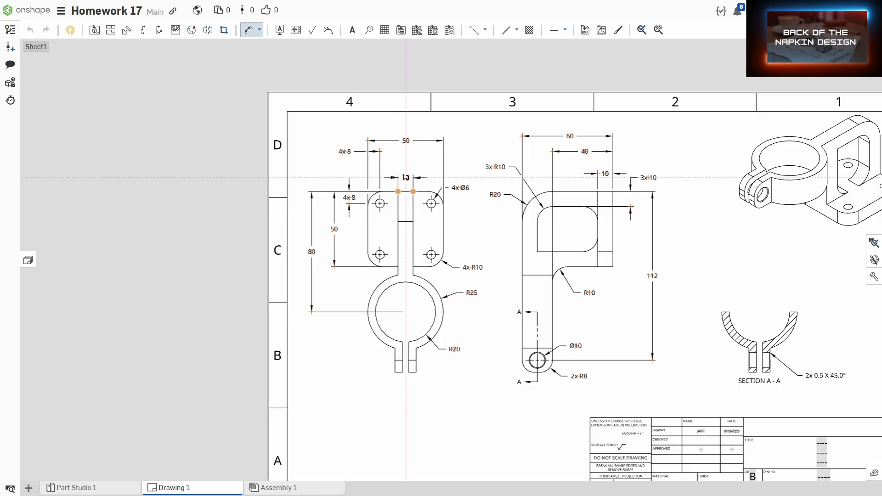
pyautogui.click(405, 178)
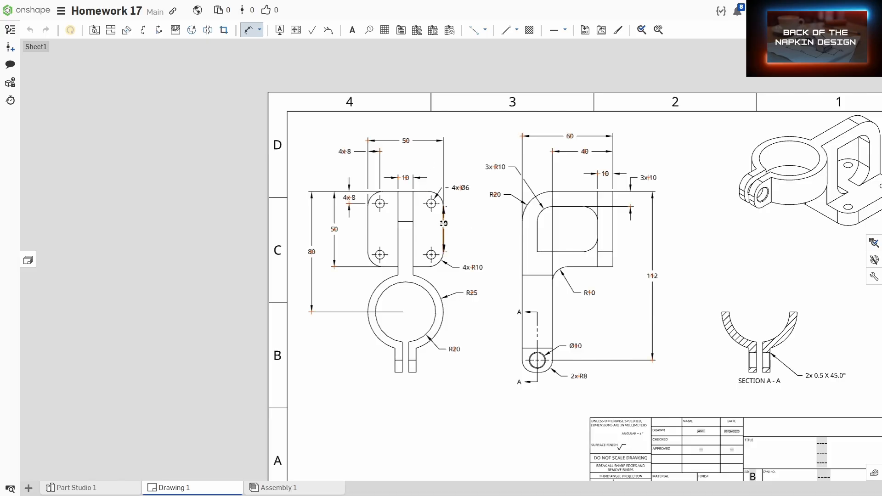
# Step: Dimension from the arm's right edge to the plate's right edge, aligned with the arm width dimension, with its text outside the extension lines
pyautogui.click(444, 224)
pyautogui.click(413, 232)
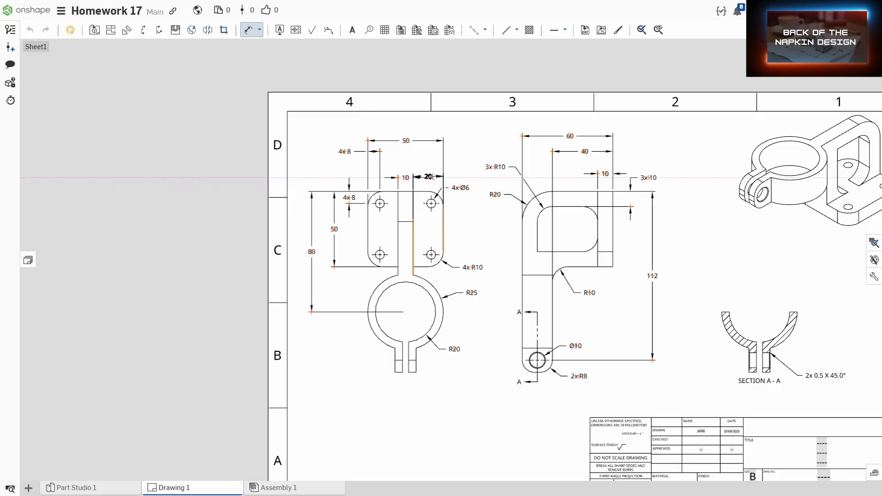
pyautogui.click(432, 179)
pyautogui.scroll(5, 416, 180)
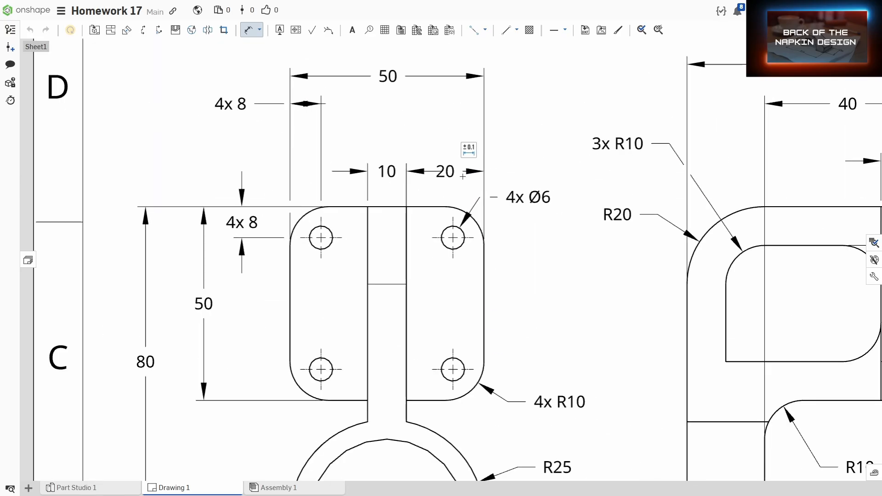
pyautogui.scroll(-3, 463, 176)
pyautogui.scroll(7, 455, 214)
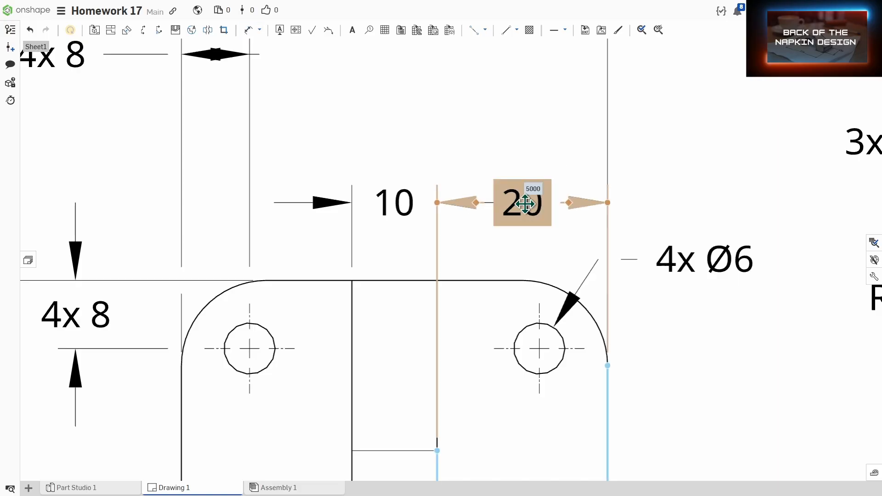
pyautogui.moveTo(528, 192)
pyautogui.mouseDown()
pyautogui.moveTo(604, 192)
pyautogui.moveTo(658, 171)
pyautogui.moveTo(660, 191)
pyautogui.mouseUp()
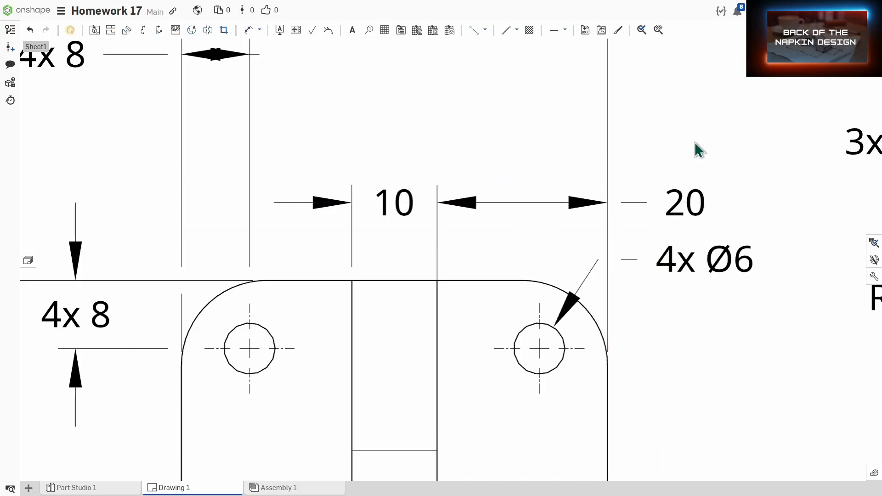
# Step: Dimension the horizontal distance from the tab hole's centre to the mounting plate's outer face, placing it below the side view
pyautogui.scroll(-3, 698, 150)
pyautogui.scroll(-5, 709, 291)
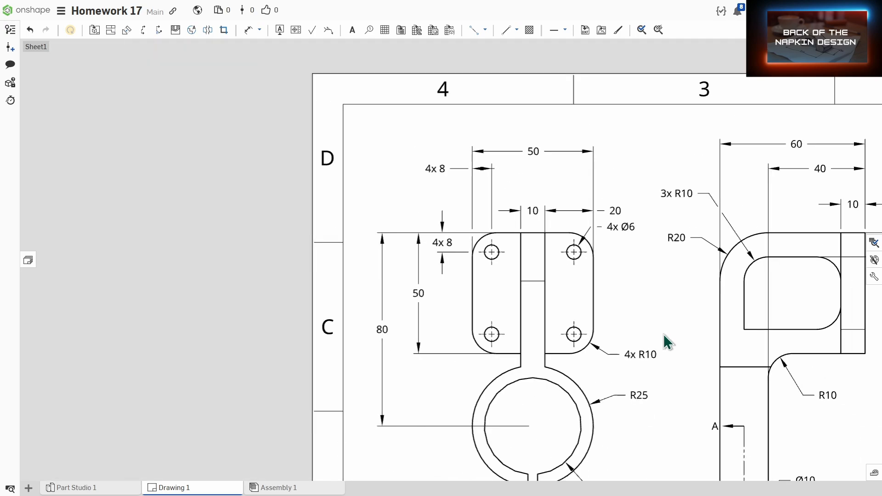
pyautogui.scroll(1, 602, 290)
pyautogui.scroll(-2, 602, 291)
pyautogui.scroll(1, 610, 305)
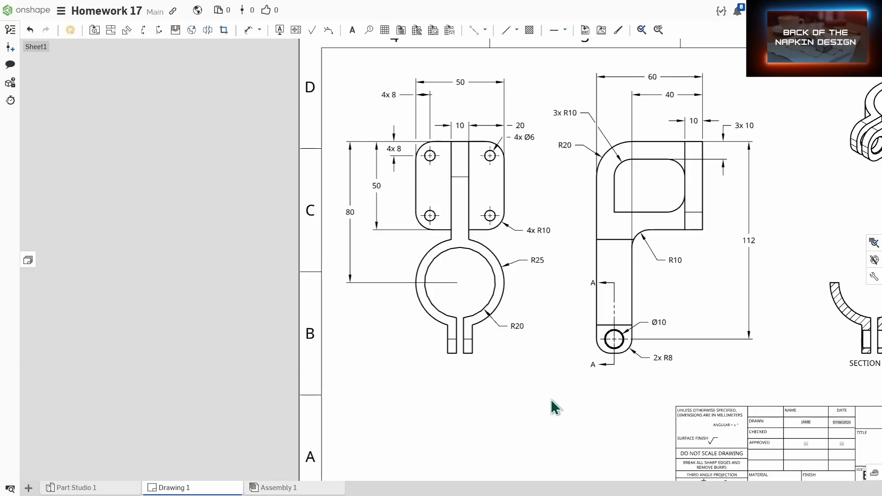
pyautogui.moveTo(551, 403); pyautogui.dragTo(455, 375, button='middle')
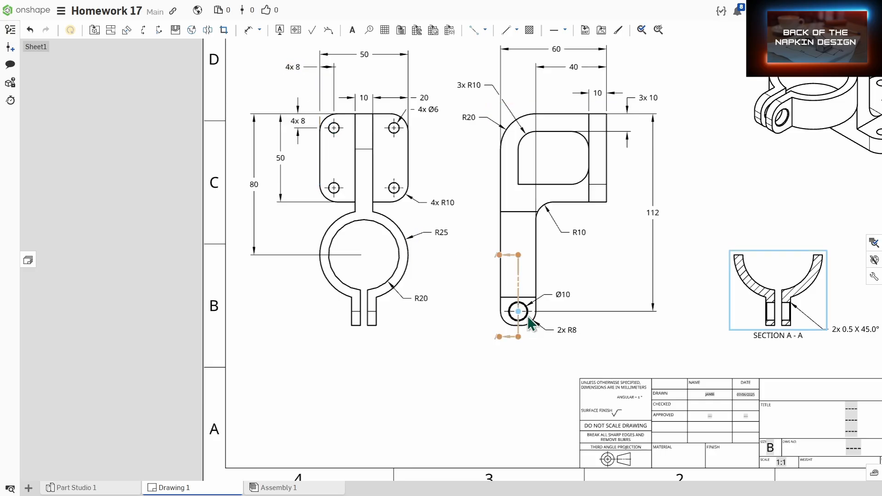
pyautogui.click(248, 30)
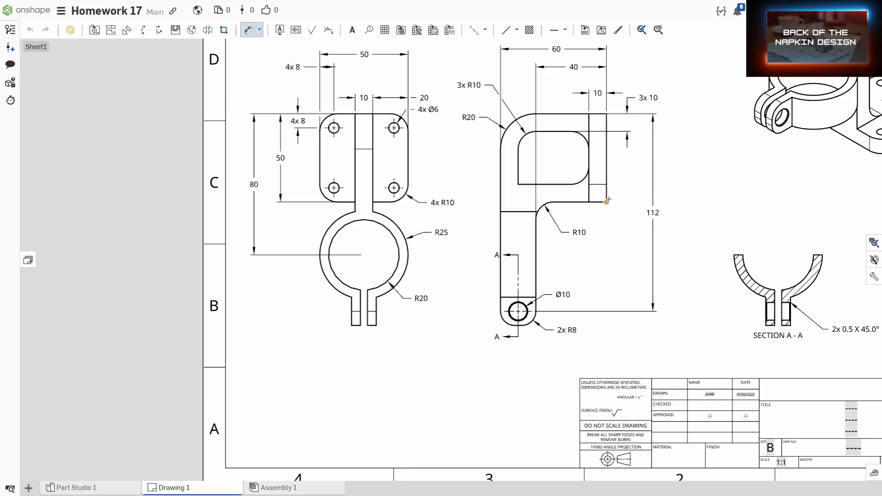
pyautogui.click(518, 311)
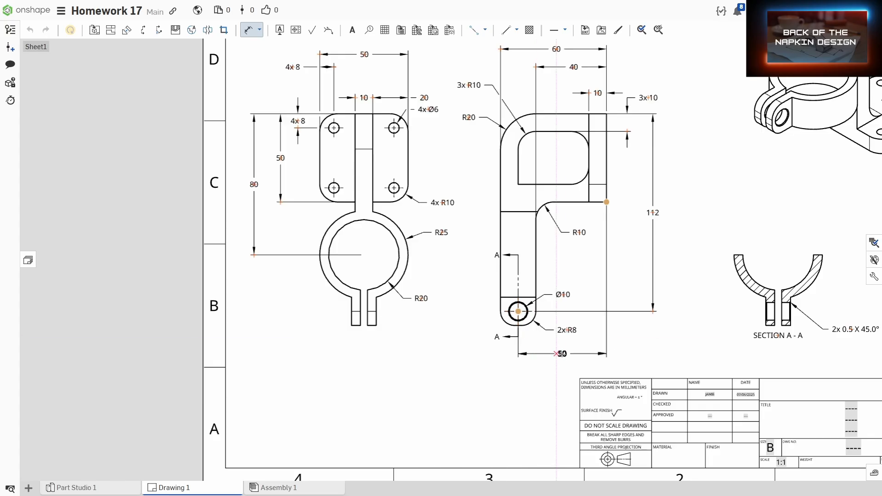
pyautogui.click(563, 356)
pyautogui.scroll(-1, 656, 279)
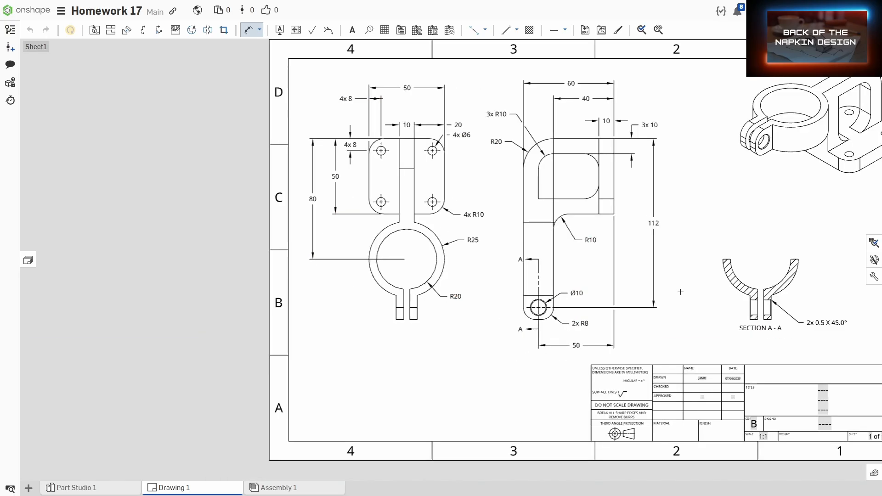
pyautogui.press('f')
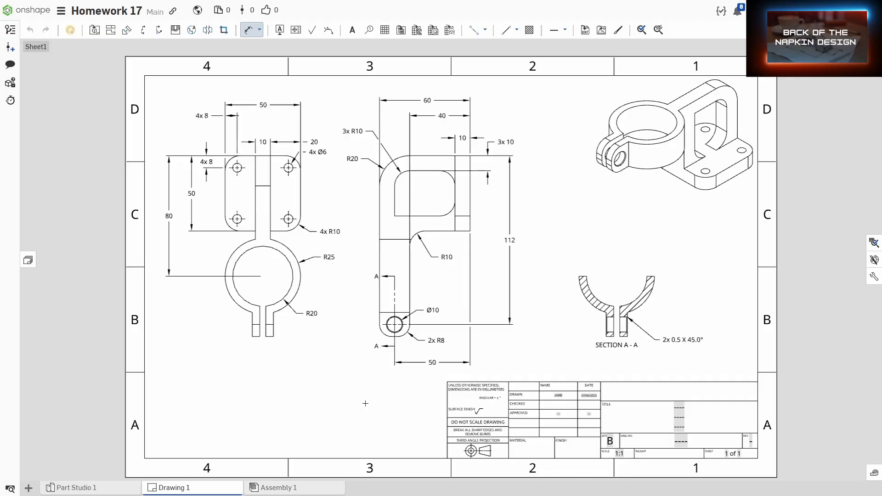